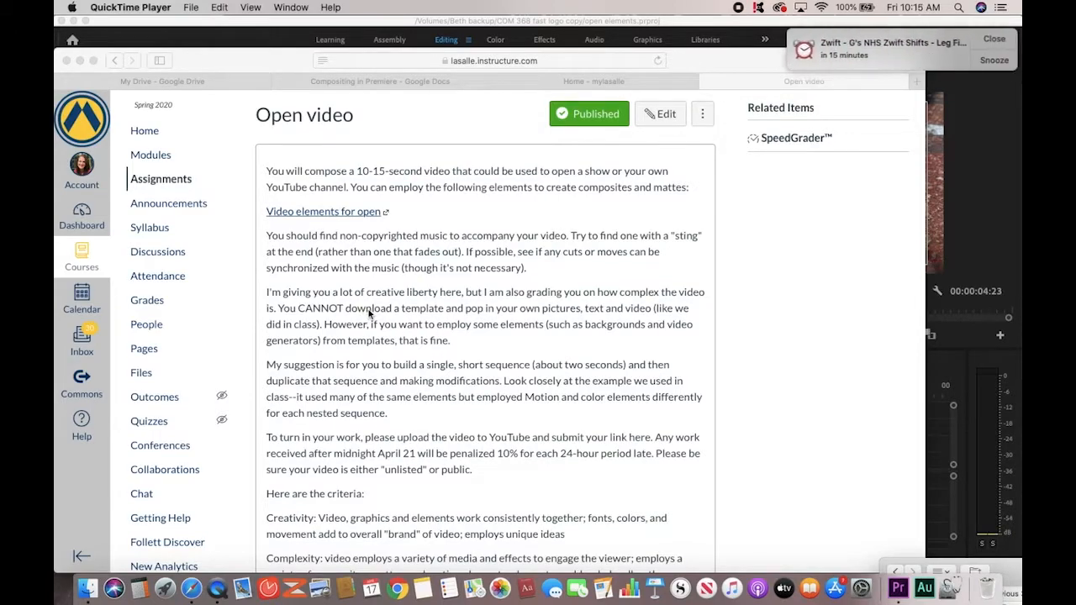
Step: Follow the assignment's "Video elements for open" link and go into the particles folder inside some elements
{"action": "left_click", "coordinate": [994, 40]}
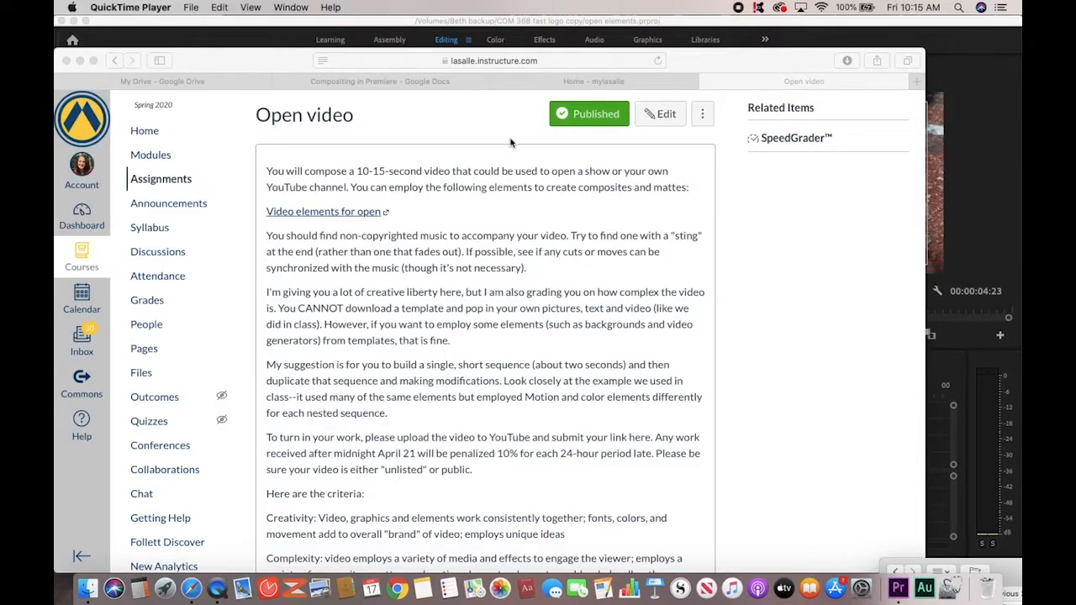
{"action": "left_click", "coordinate": [354, 216]}
{"action": "left_click", "coordinate": [352, 215]}
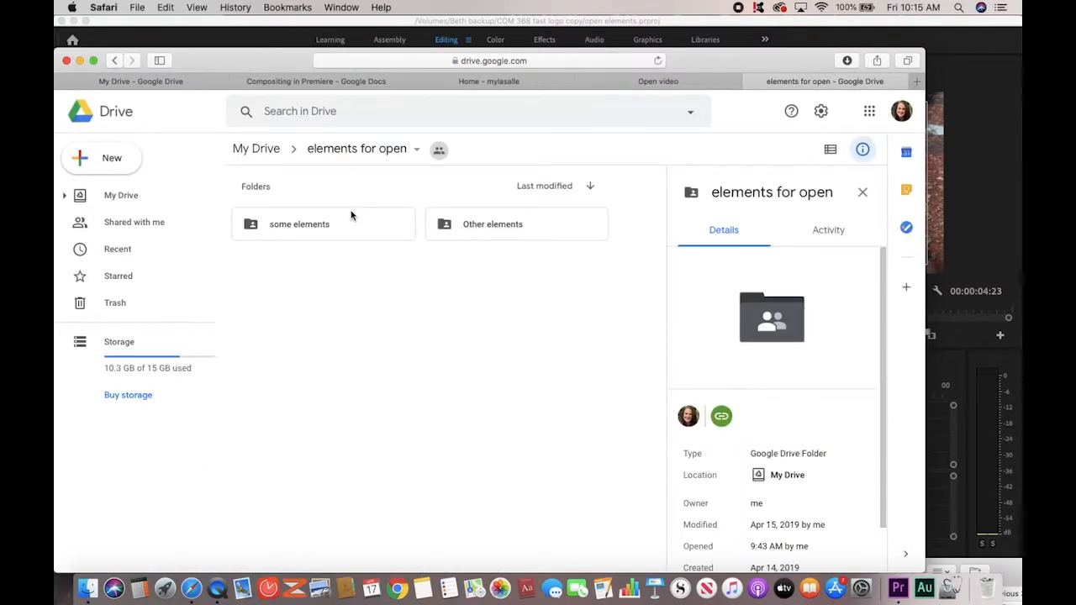
{"action": "double_click", "coordinate": [302, 231]}
{"action": "double_click", "coordinate": [302, 231]}
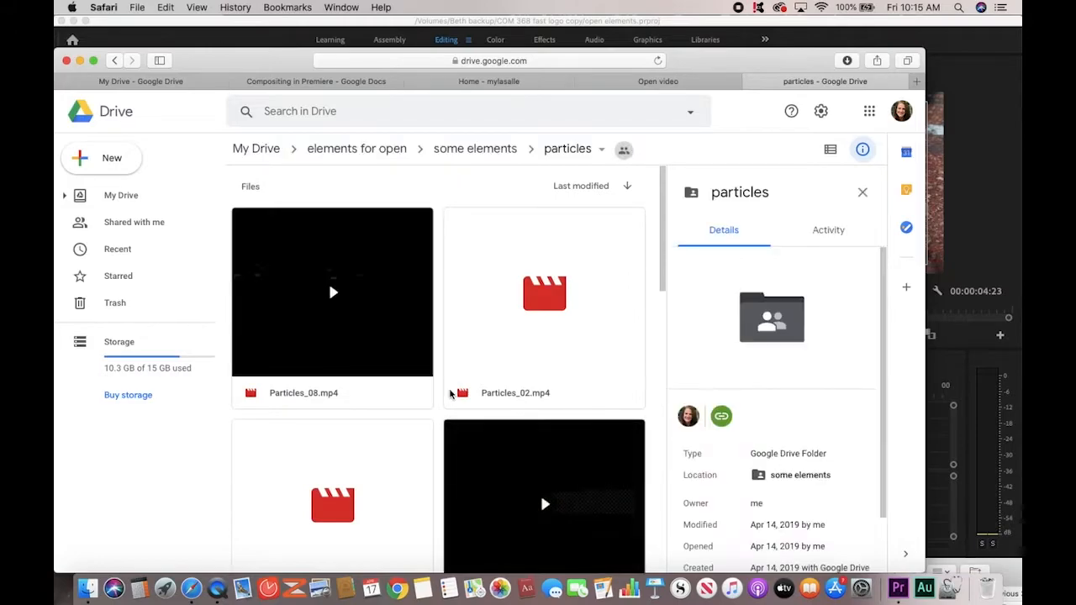
Step: Look through the particle clips and view the details of Particles_15.mp4
{"action": "scroll", "coordinate": [567, 401], "scroll_direction": "down", "scroll_amount": 5}
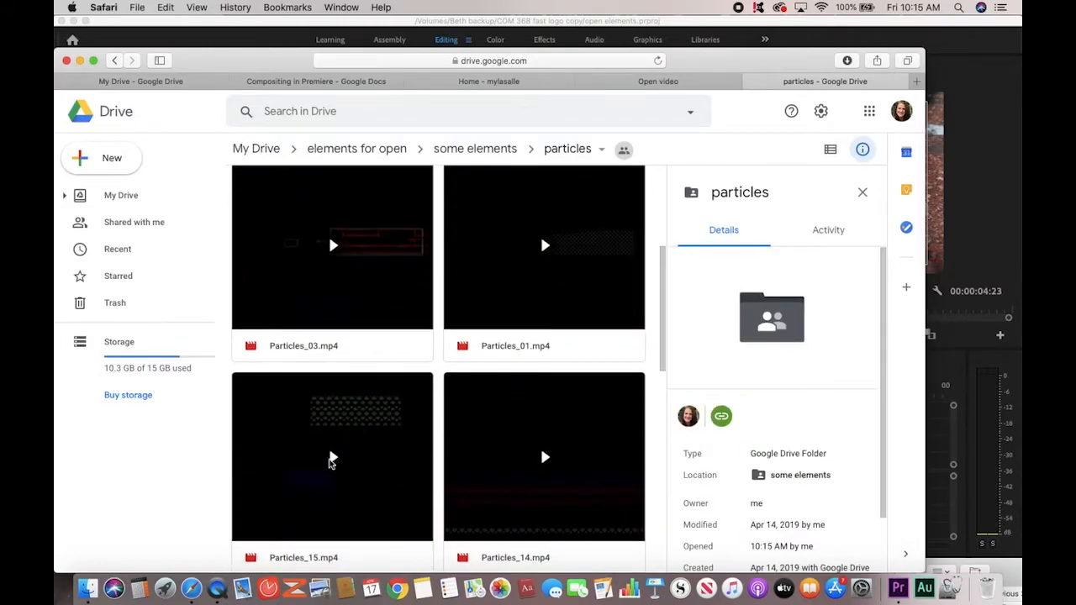
{"action": "left_click", "coordinate": [331, 458]}
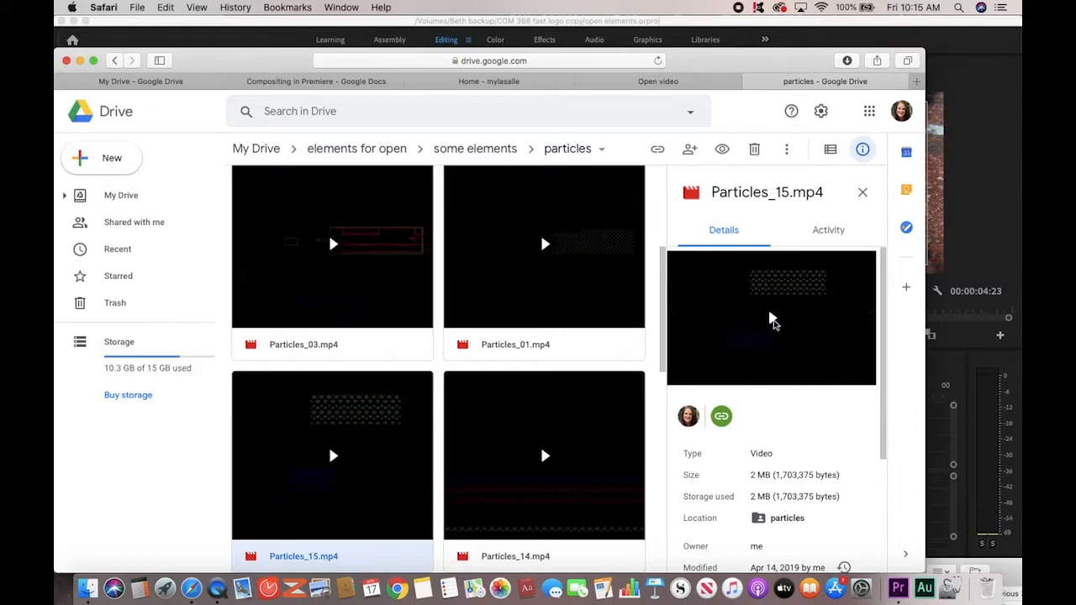
{"action": "scroll", "coordinate": [533, 446], "scroll_direction": "down", "scroll_amount": 5}
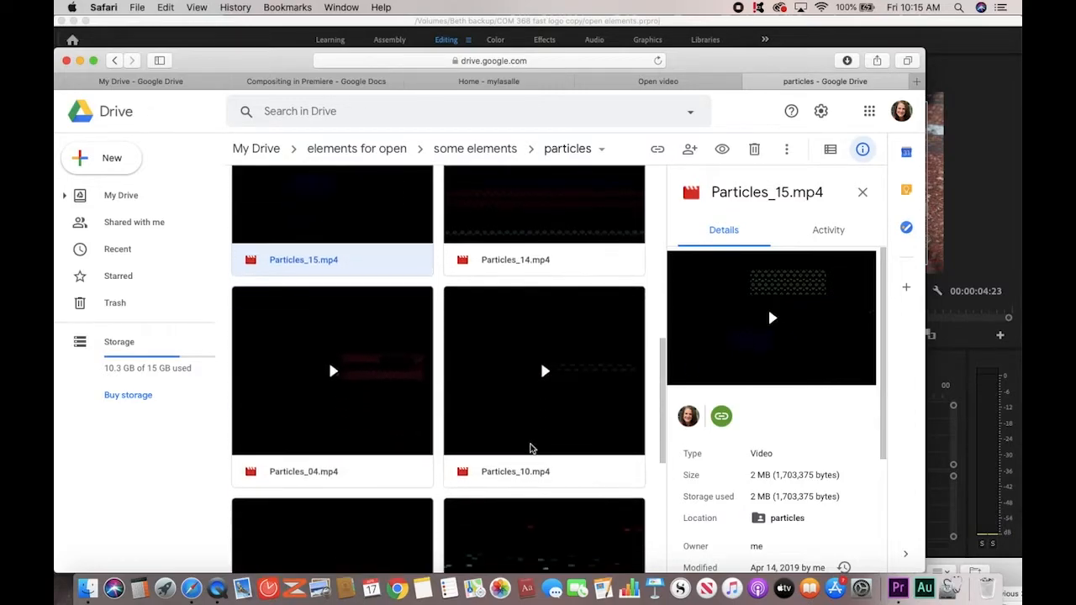
{"action": "scroll", "coordinate": [531, 447], "scroll_direction": "up", "scroll_amount": 5}
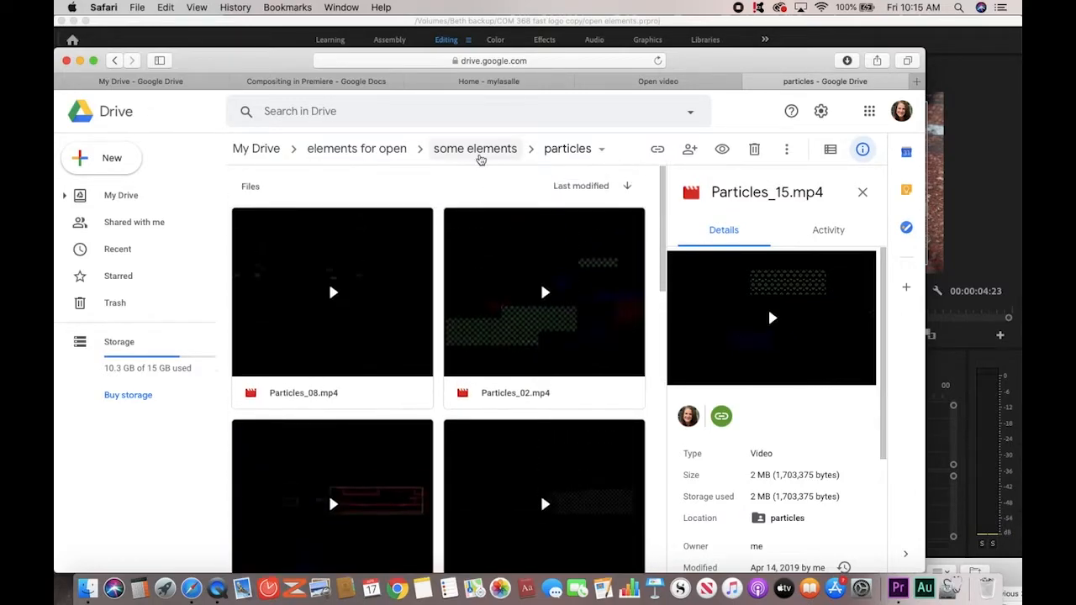
Step: View the clips in the noise folder and return to the some elements folder
{"action": "left_click", "coordinate": [478, 149]}
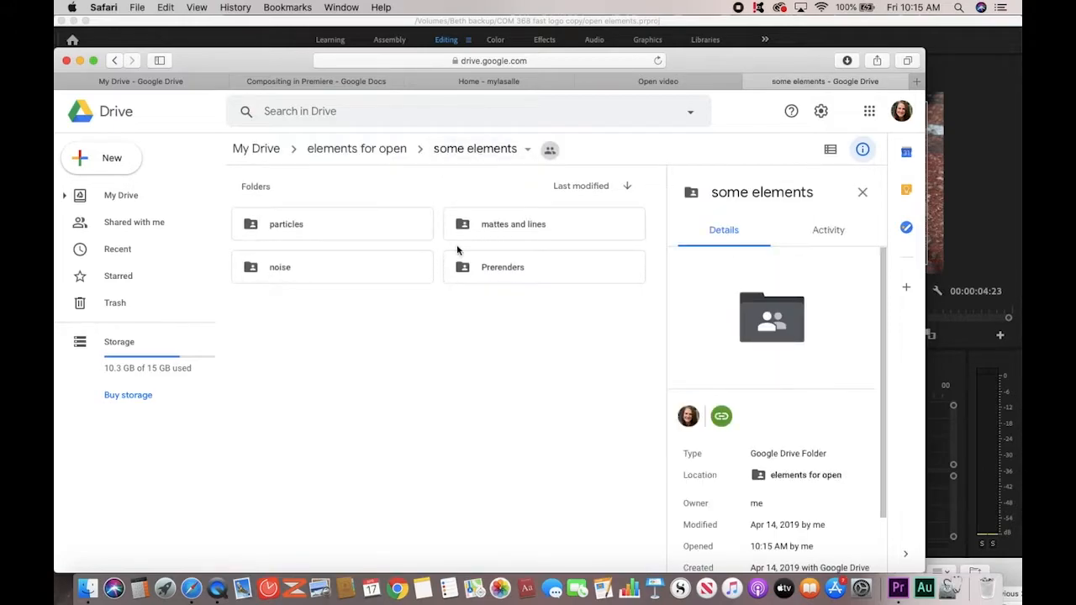
{"action": "double_click", "coordinate": [250, 269]}
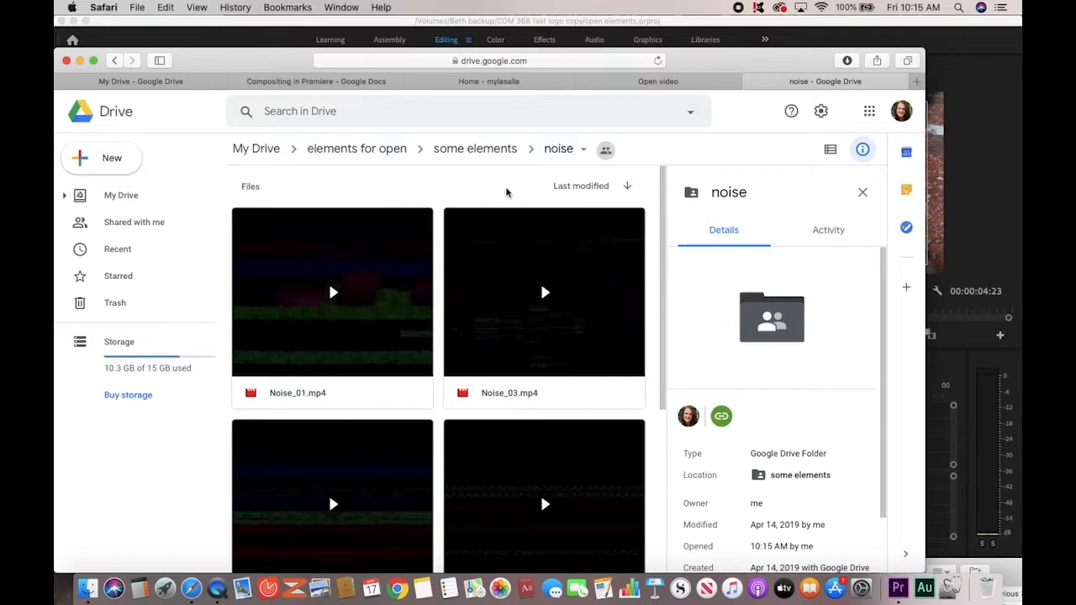
{"action": "left_click", "coordinate": [502, 149]}
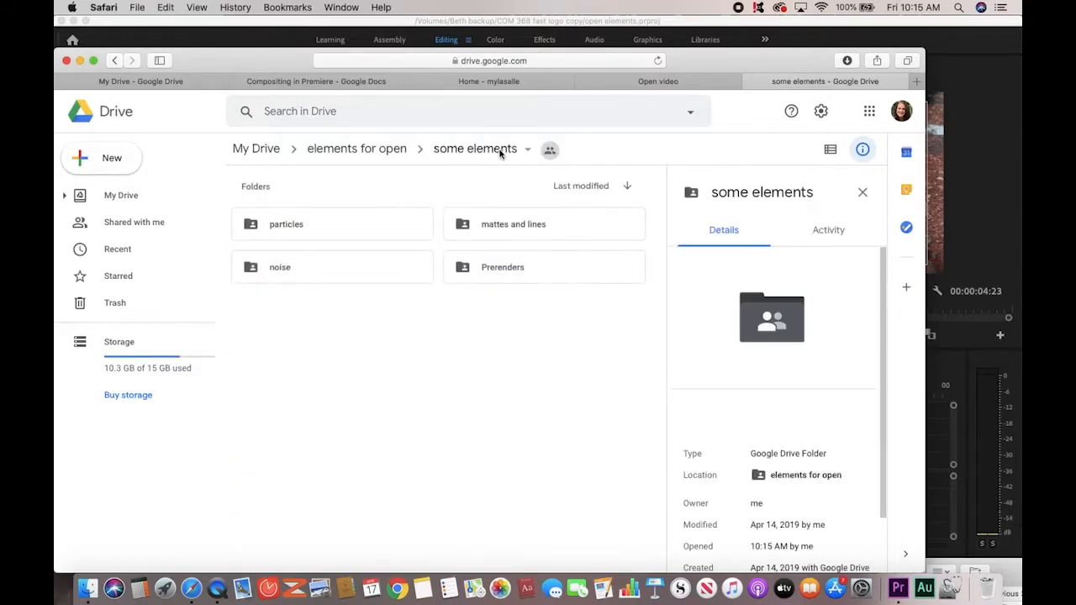
Step: Look through the light clips in the Prerenders folder and go back to some elements
{"action": "double_click", "coordinate": [507, 272]}
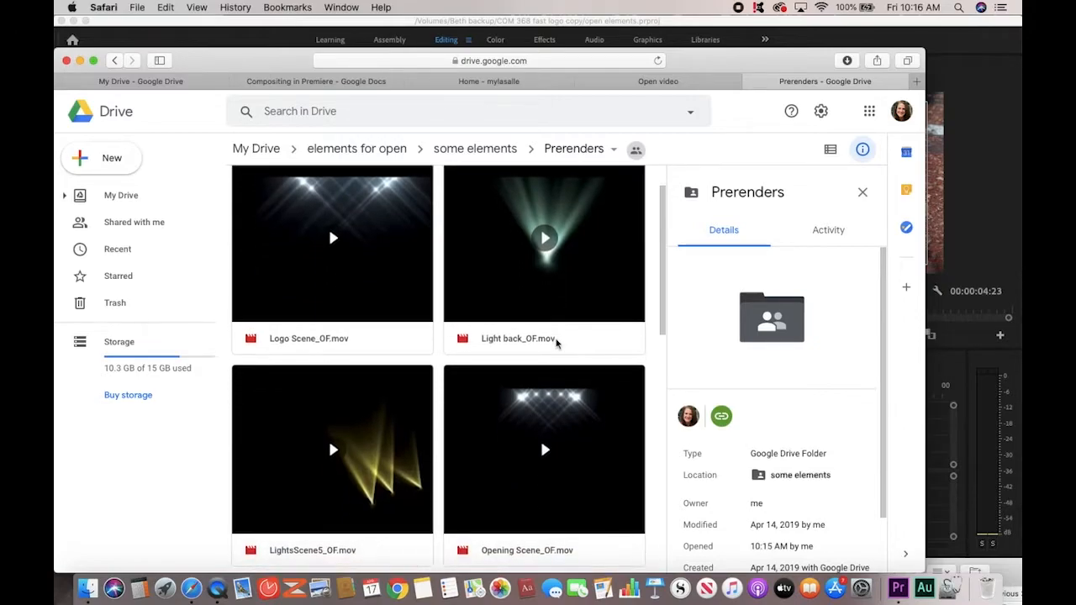
{"action": "scroll", "coordinate": [555, 343], "scroll_direction": "down", "scroll_amount": 5}
{"action": "scroll", "coordinate": [555, 343], "scroll_direction": "down", "scroll_amount": 10}
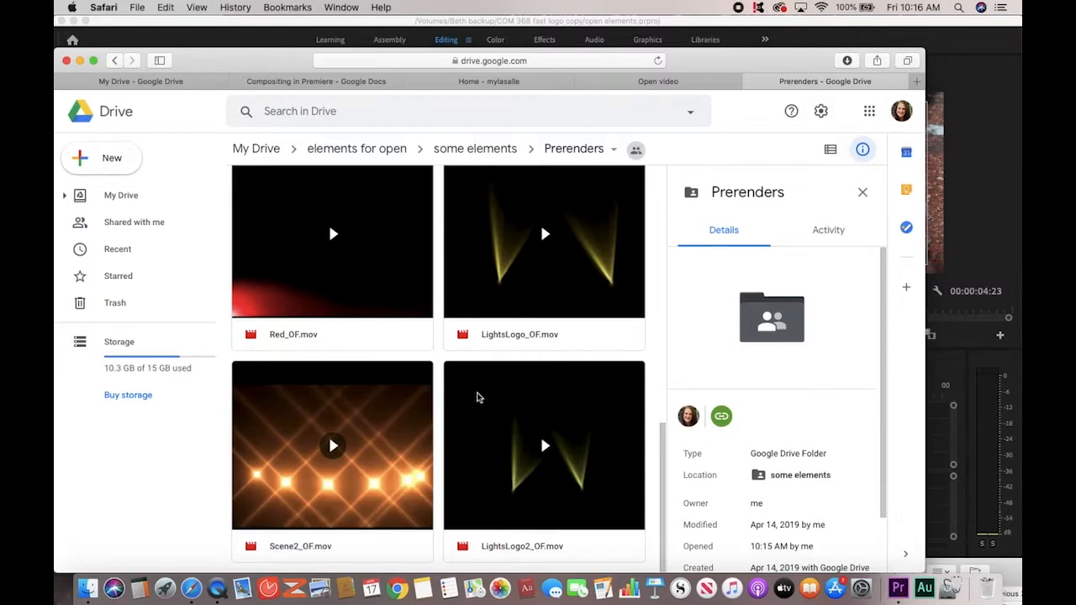
{"action": "scroll", "coordinate": [396, 464], "scroll_direction": "up", "scroll_amount": 10}
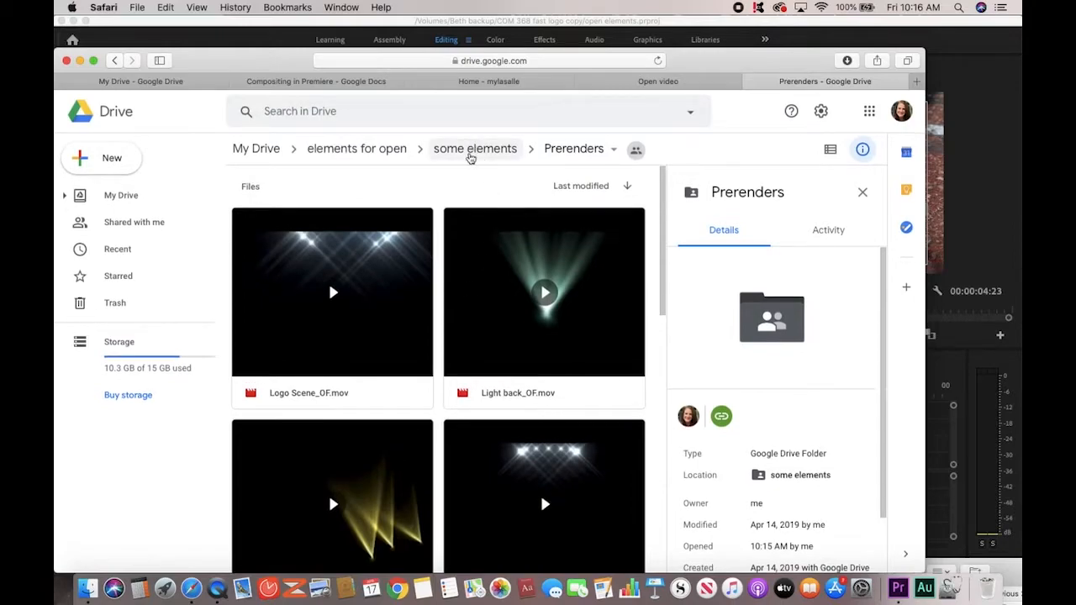
{"action": "left_click", "coordinate": [470, 155]}
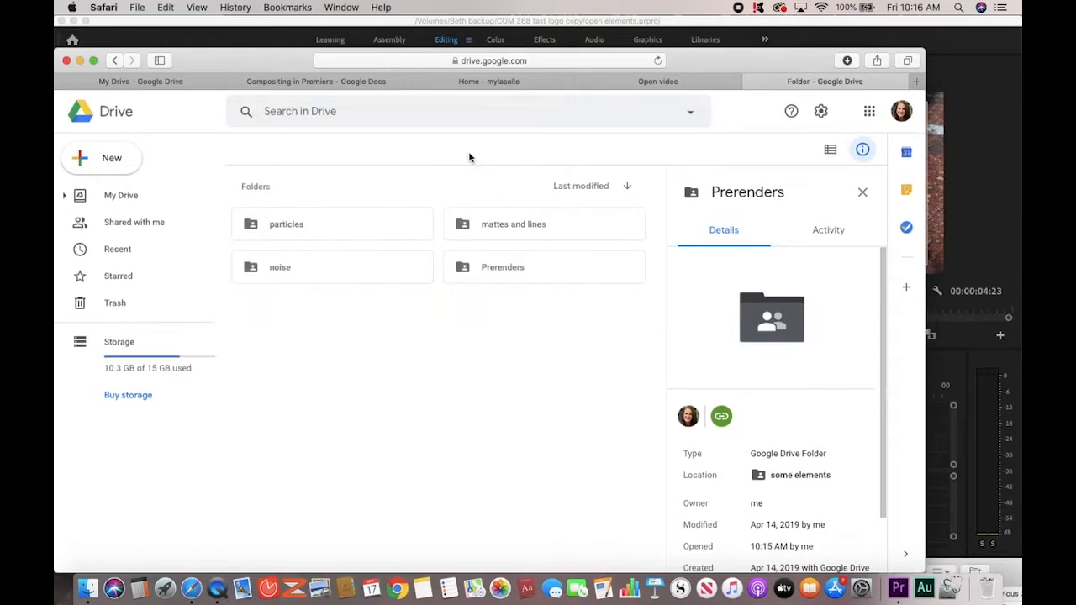
Step: Open the mattes and lines folder and look through its matte and line clips
{"action": "left_click", "coordinate": [526, 230]}
{"action": "double_click", "coordinate": [525, 229]}
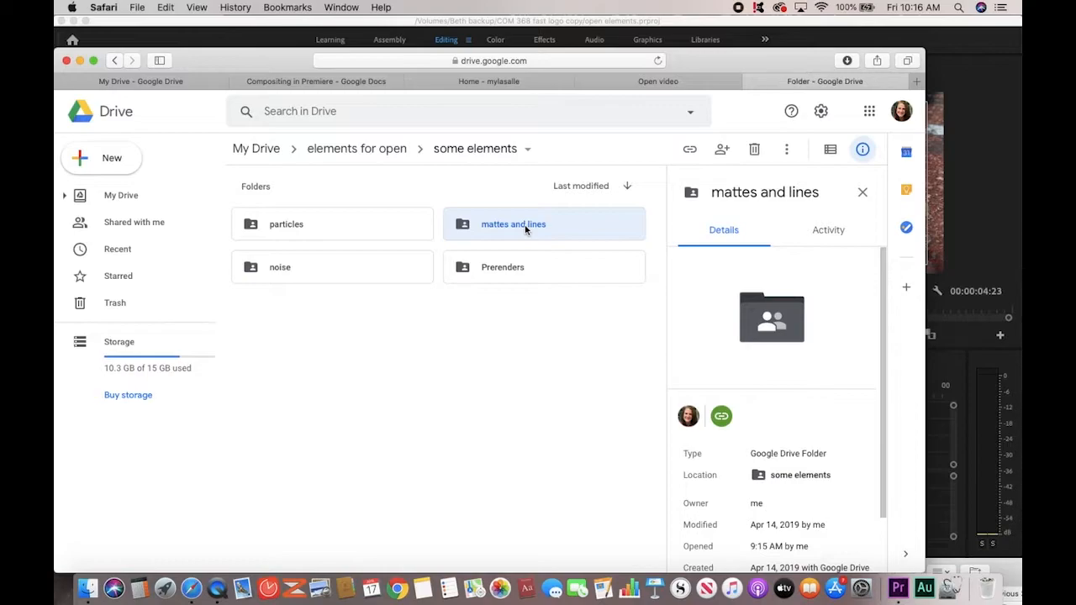
{"action": "scroll", "coordinate": [540, 346], "scroll_direction": "down", "scroll_amount": 15}
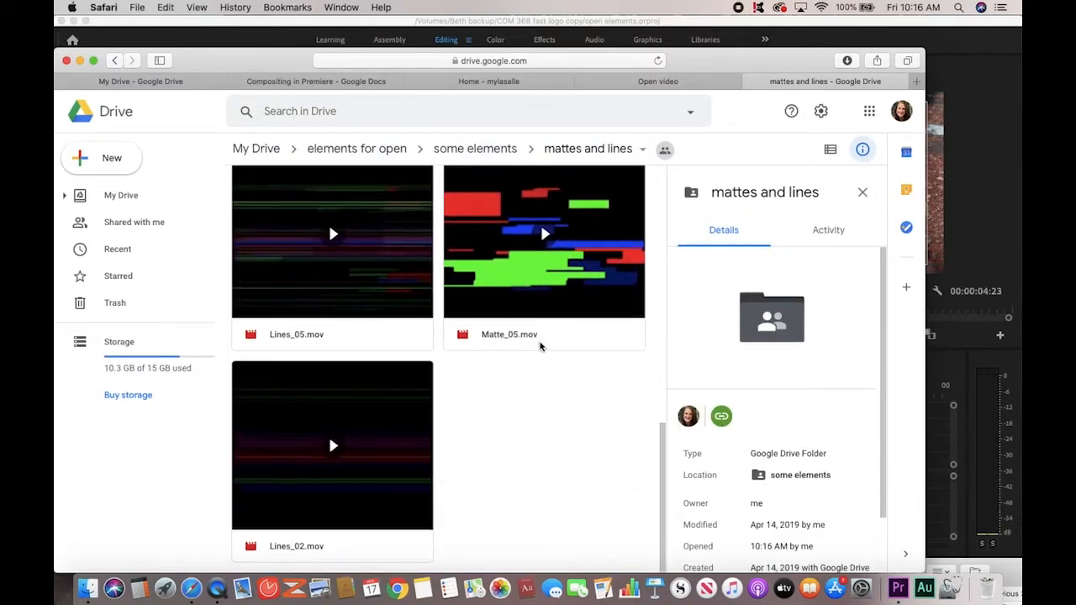
{"action": "scroll", "coordinate": [540, 346], "scroll_direction": "up", "scroll_amount": 15}
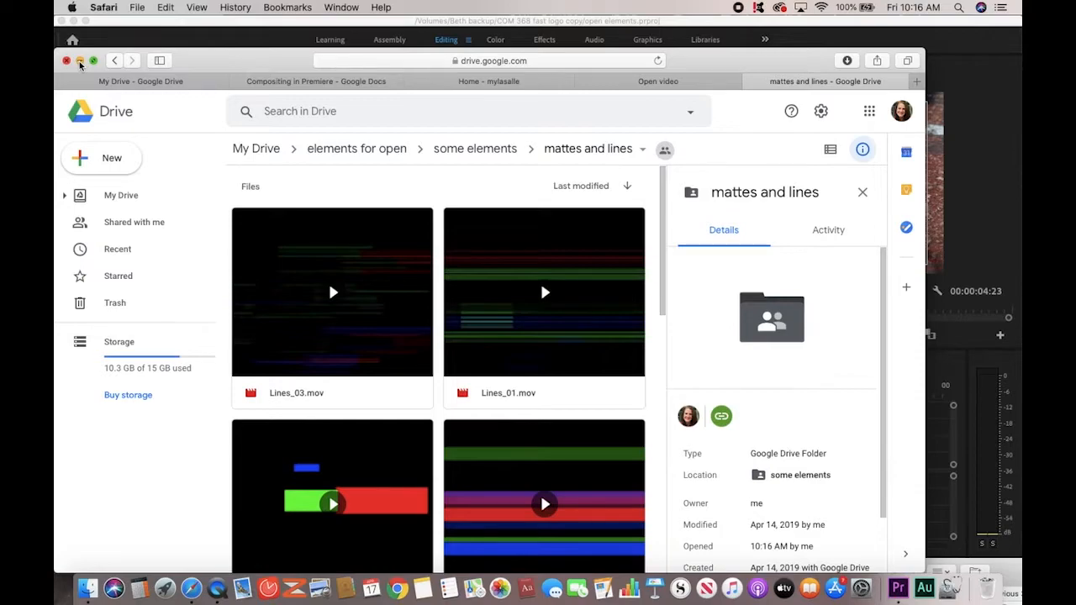
Step: Return to the elements for open folder, minimize the browser, and switch to the mindfulness bell insta sequence in Premiere Pro
{"action": "left_click", "coordinate": [368, 149]}
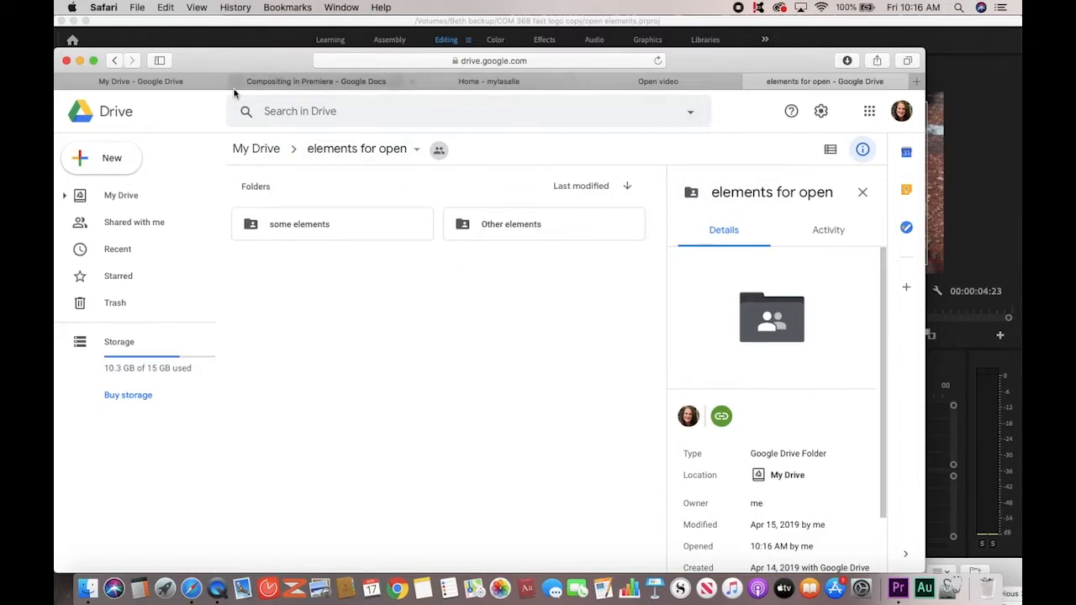
{"action": "left_click", "coordinate": [79, 61]}
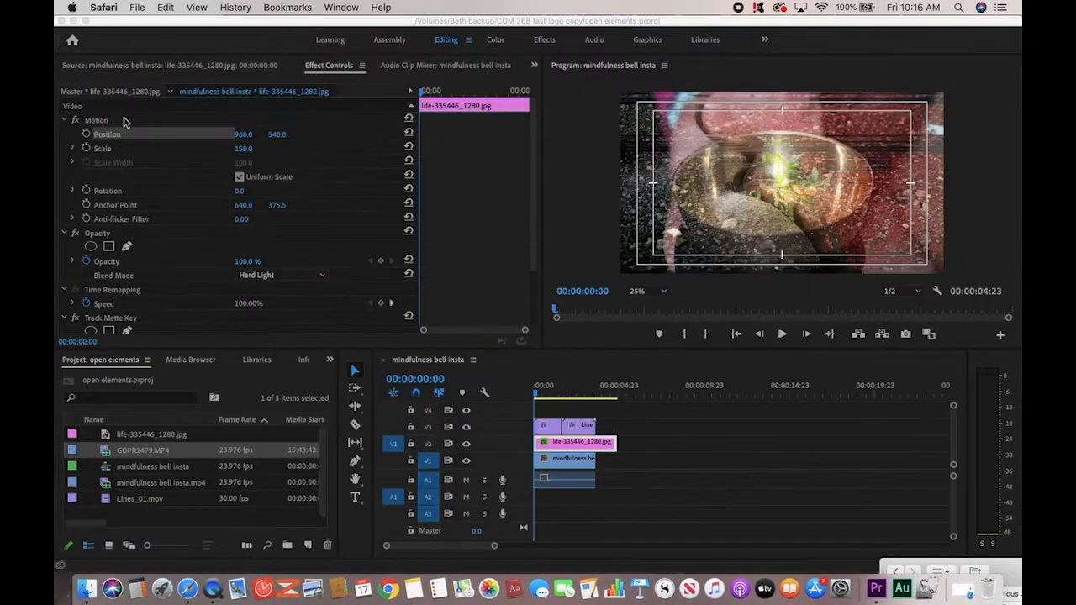
{"action": "left_click", "coordinate": [536, 396]}
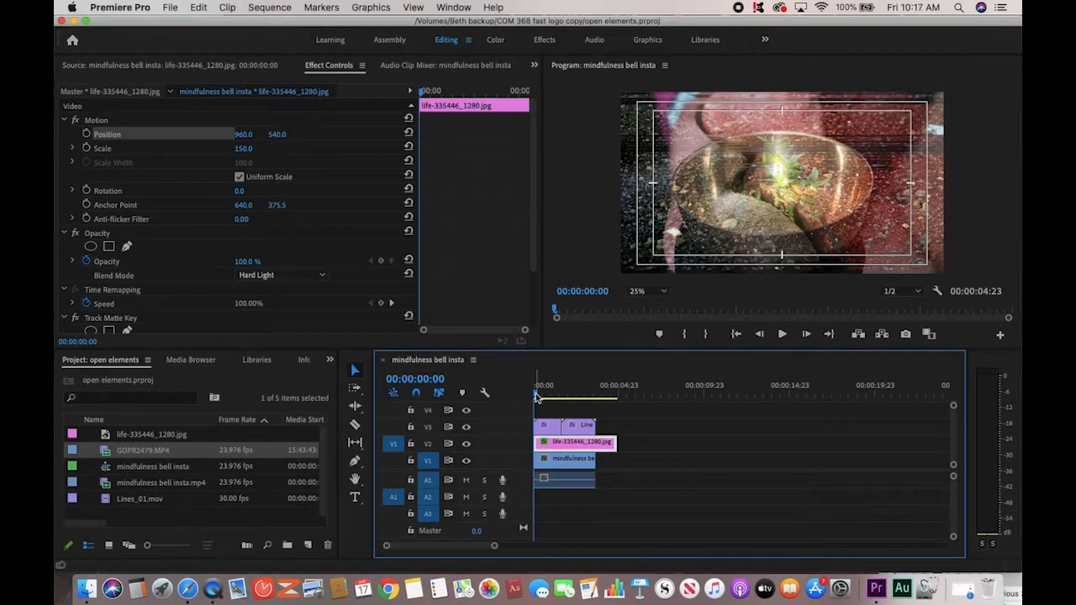
{"action": "left_click", "coordinate": [538, 396]}
{"action": "mouse_move", "coordinate": [538, 396]}
{"action": "left_mouse_down"}
{"action": "mouse_move", "coordinate": [579, 412]}
{"action": "mouse_move", "coordinate": [536, 410]}
{"action": "left_mouse_up"}
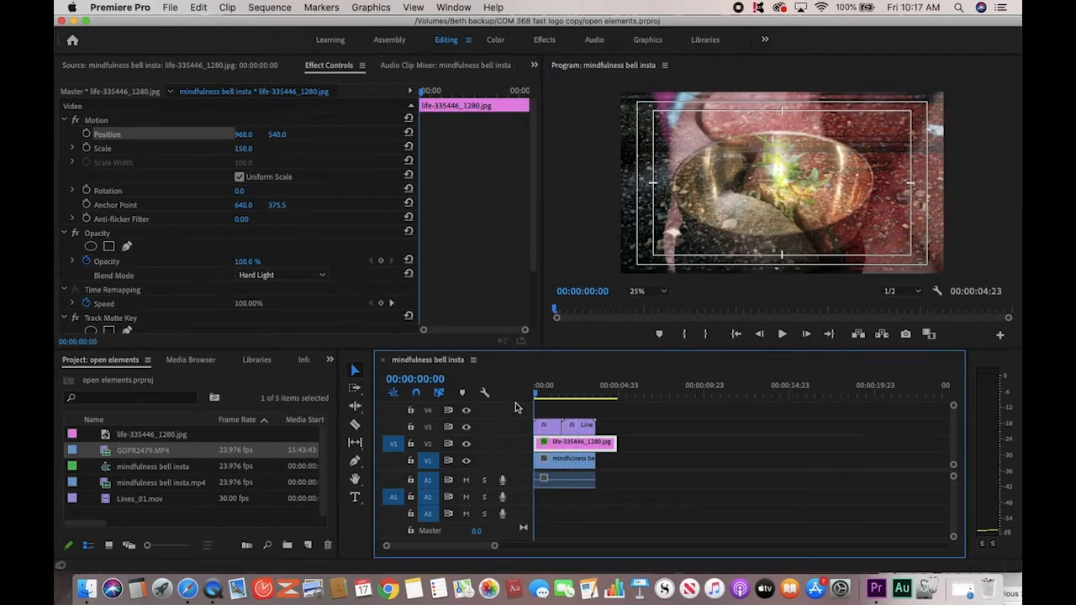
Step: View the life-335446_1280.jpg image on V2 by itself and the mindfulness bell clip on V1 by itself by toggling track outputs
{"action": "left_click", "coordinate": [565, 462]}
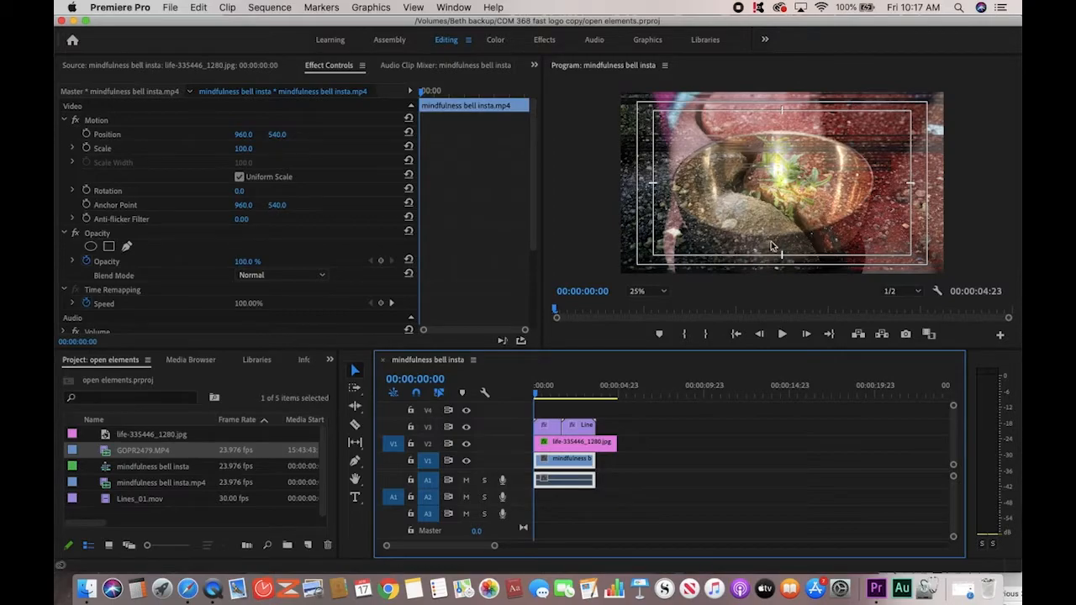
{"action": "left_click", "coordinate": [569, 448]}
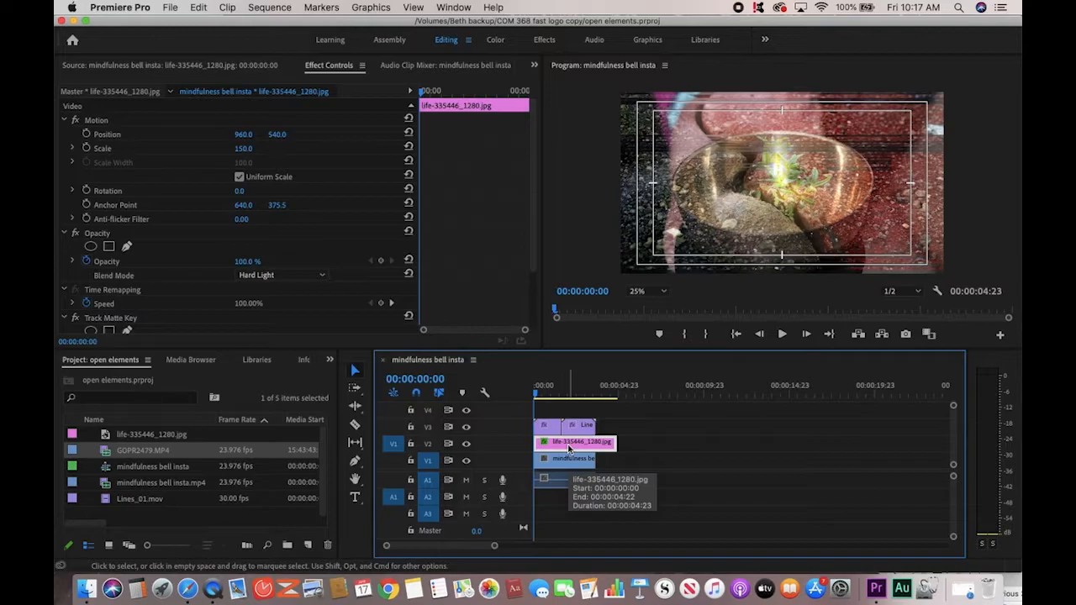
{"action": "left_click", "coordinate": [466, 427]}
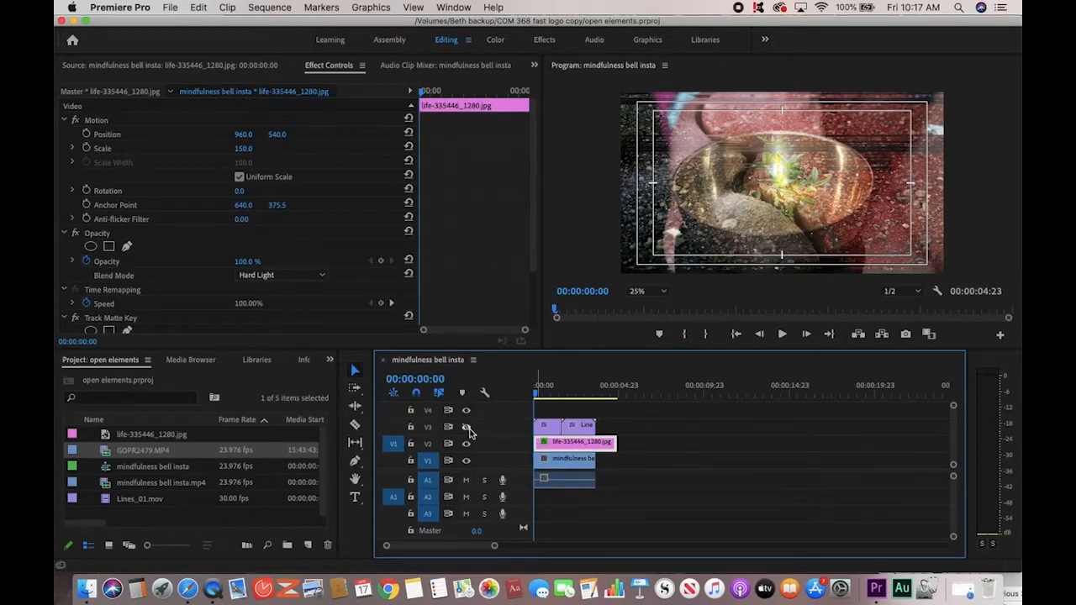
{"action": "left_click", "coordinate": [467, 460]}
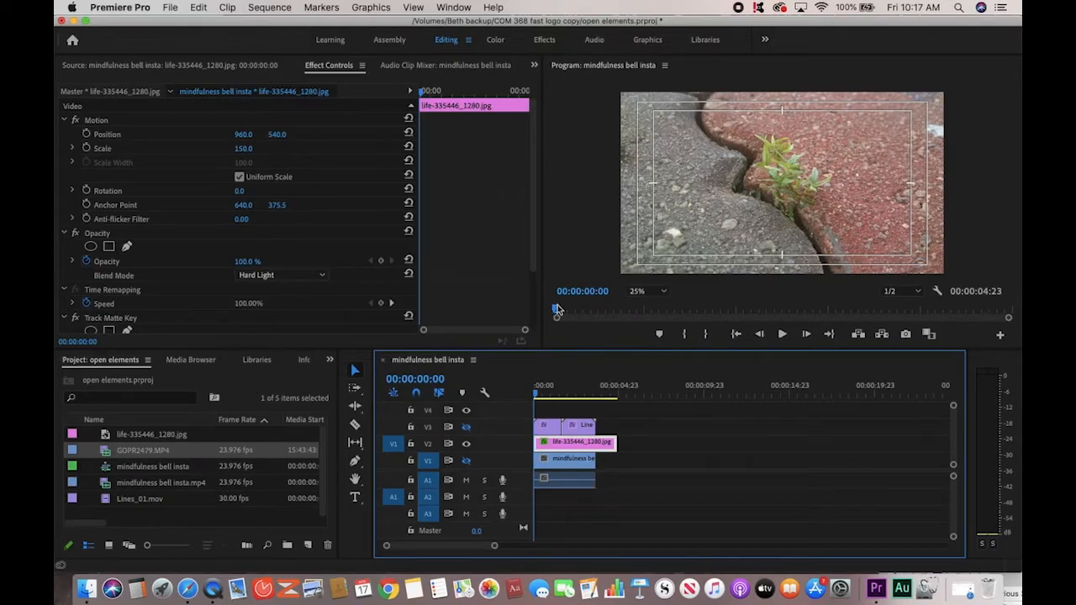
{"action": "left_click", "coordinate": [467, 444]}
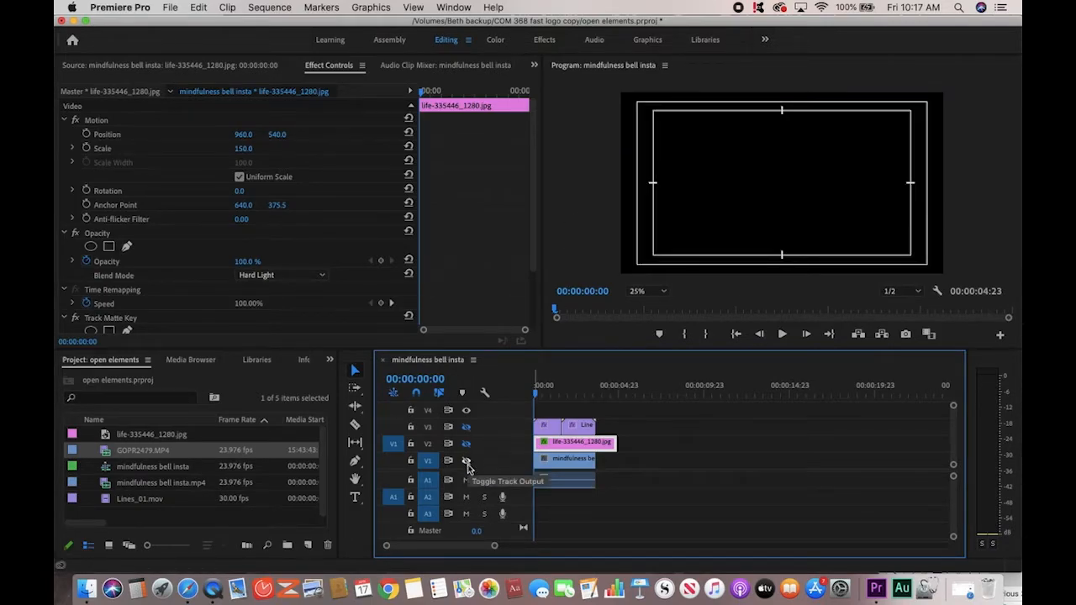
{"action": "left_click", "coordinate": [467, 461]}
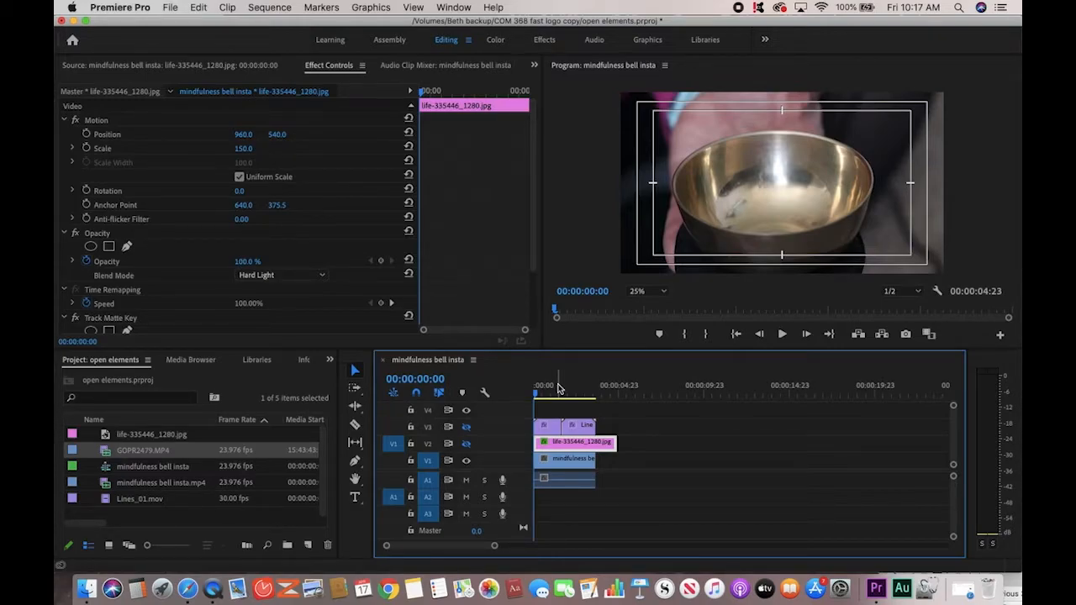
Step: Turn V3's output back on, hide tracks V2 and V1, and play the lines layer by itself
{"action": "left_click", "coordinate": [466, 426]}
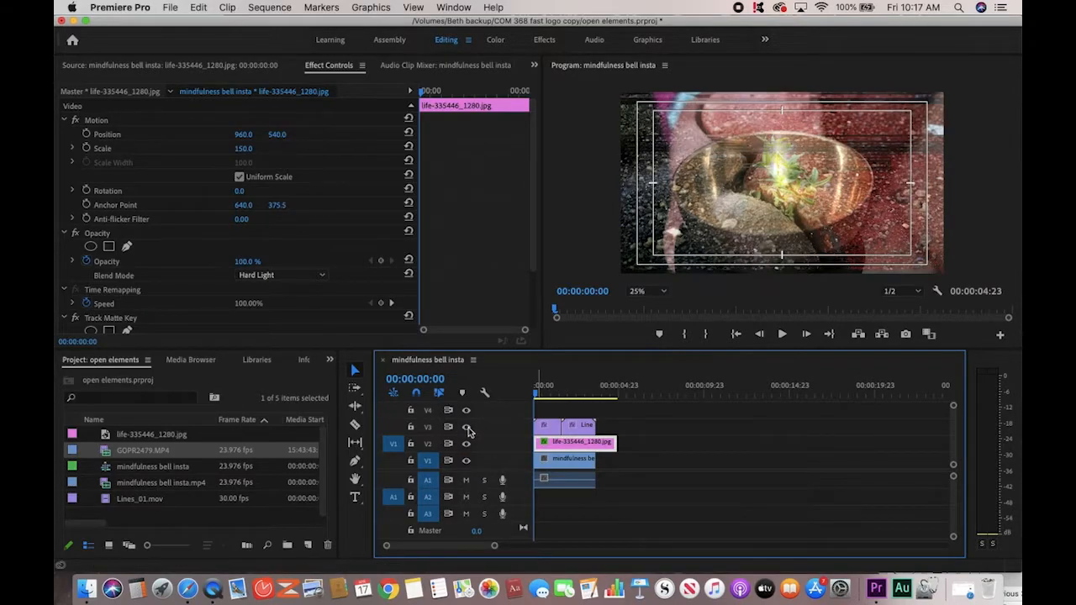
{"action": "left_click", "coordinate": [466, 443]}
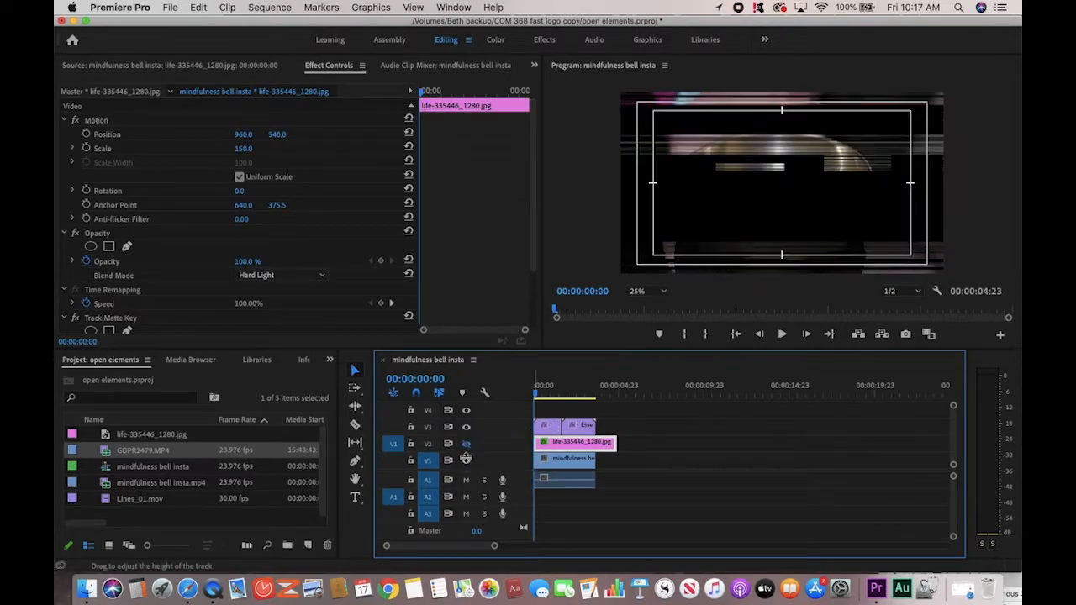
{"action": "left_click", "coordinate": [466, 461]}
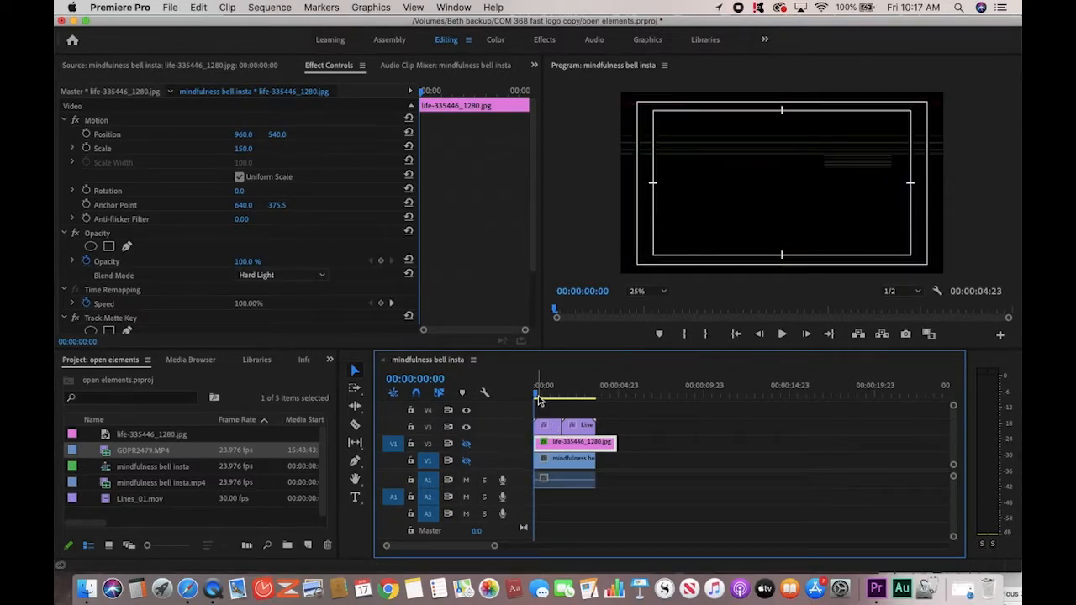
{"action": "key", "text": "space"}
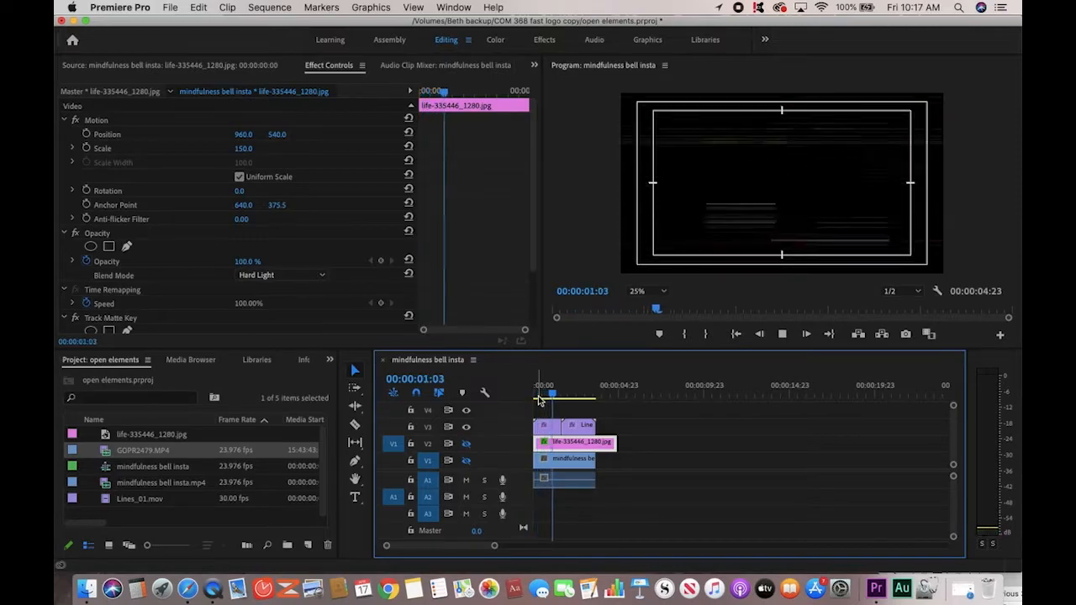
{"action": "key", "text": "space"}
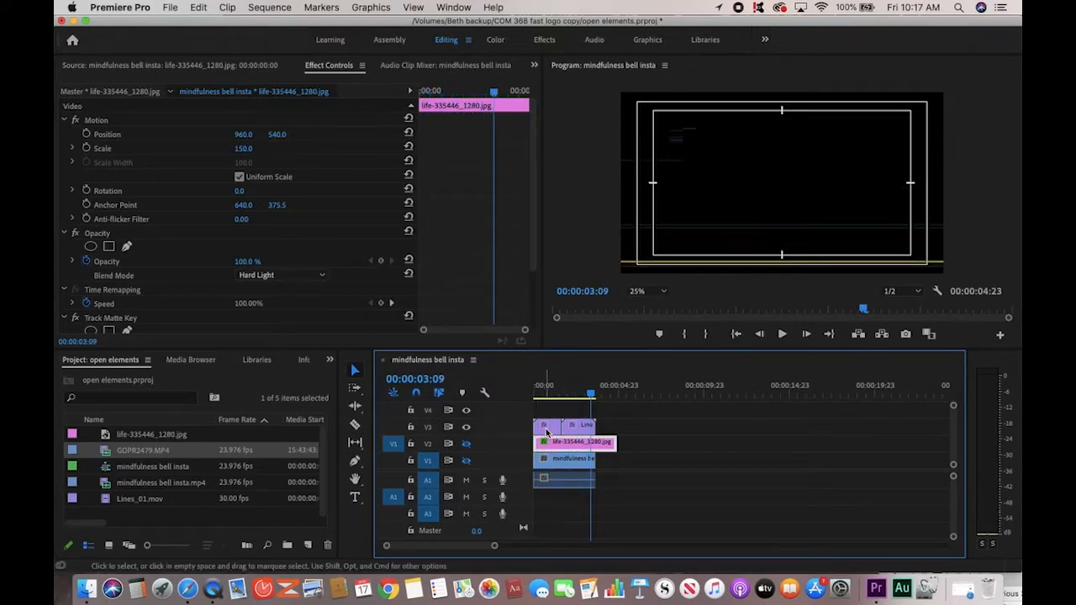
Step: Open the first Lines_01.mov clip on V3 in the Source monitor and scrub the sequence to compare it with the composited result
{"action": "double_click", "coordinate": [551, 431]}
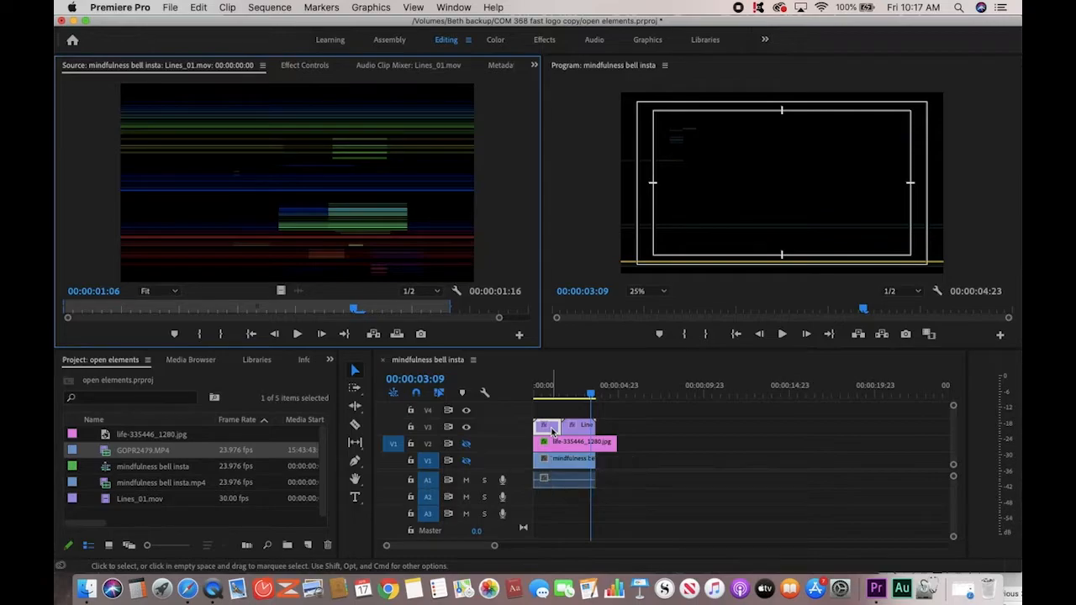
{"action": "left_click", "coordinate": [547, 390]}
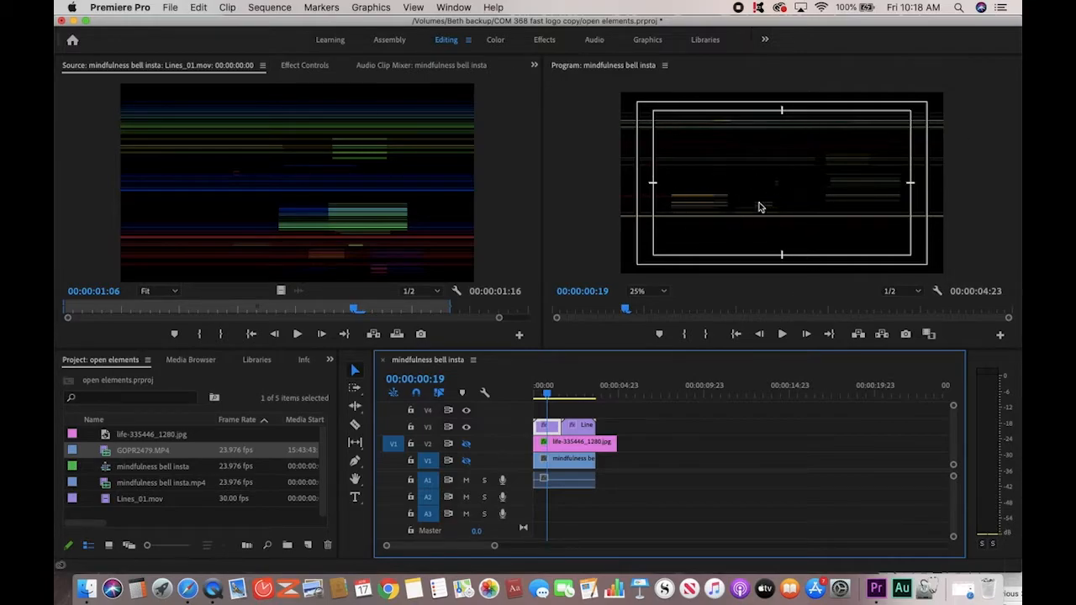
{"action": "left_click", "coordinate": [535, 398]}
{"action": "left_click_drag", "start_coordinate": [535, 398], "coordinate": [542, 394]}
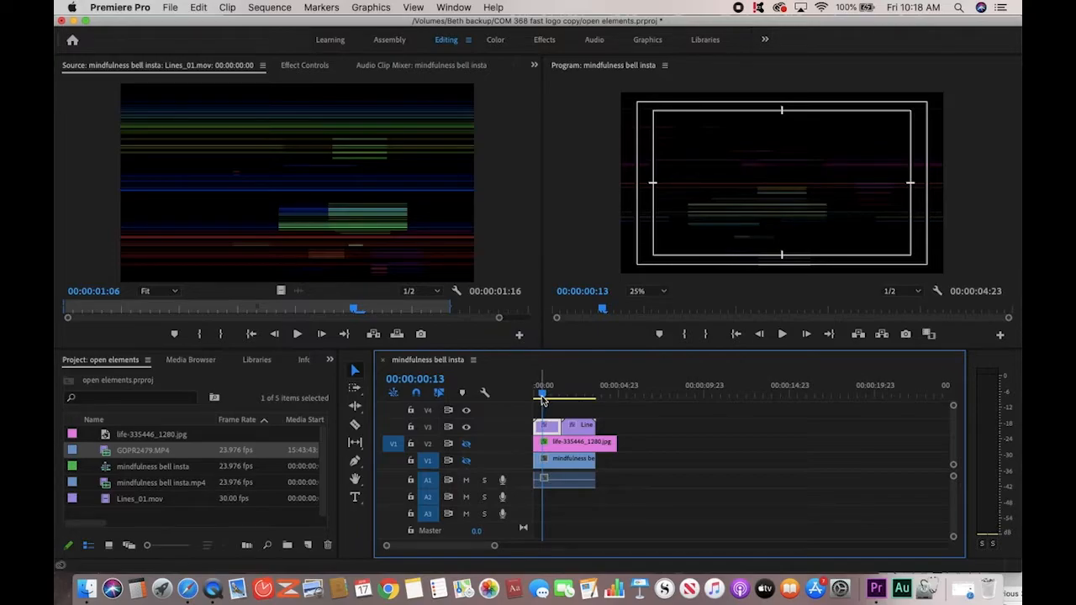
Step: Scrub the lines-only sequence and reopen the first Lines_01.mov clip on V3 in the Source monitor for comparison
{"action": "left_click", "coordinate": [580, 395]}
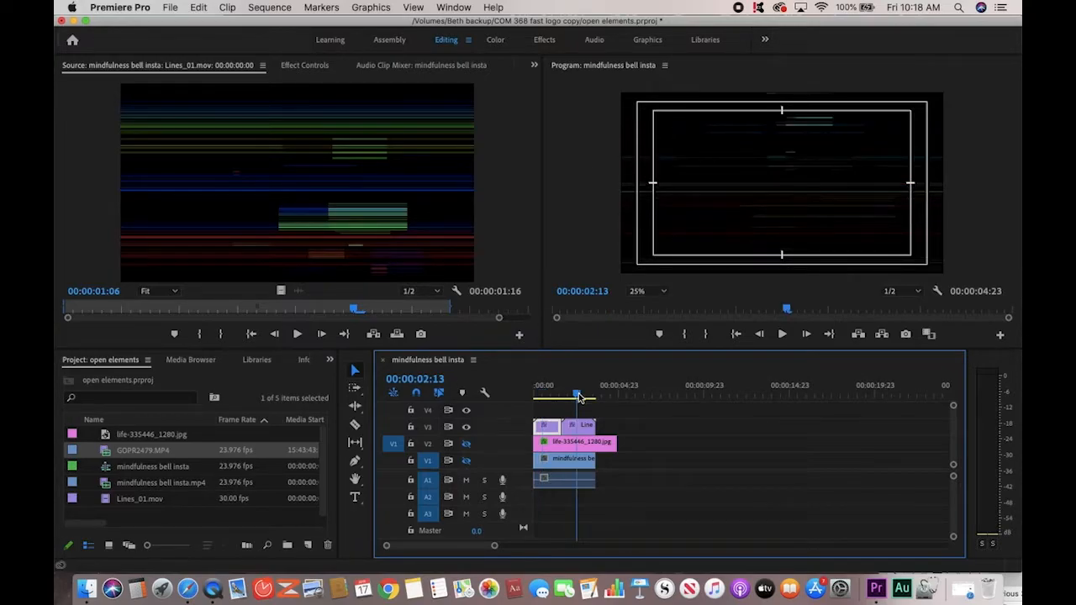
{"action": "left_click", "coordinate": [545, 394]}
{"action": "double_click", "coordinate": [548, 427]}
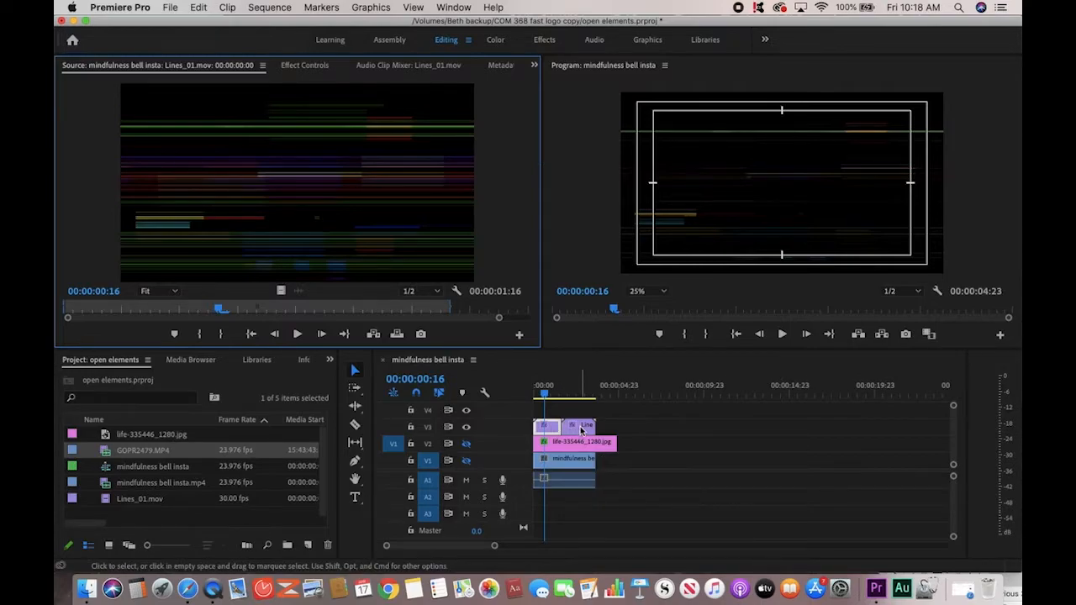
Step: Duplicate the second Lines_01.mov clip directly after itself on V3 and check the three lines clips
{"action": "left_click", "coordinate": [581, 430]}
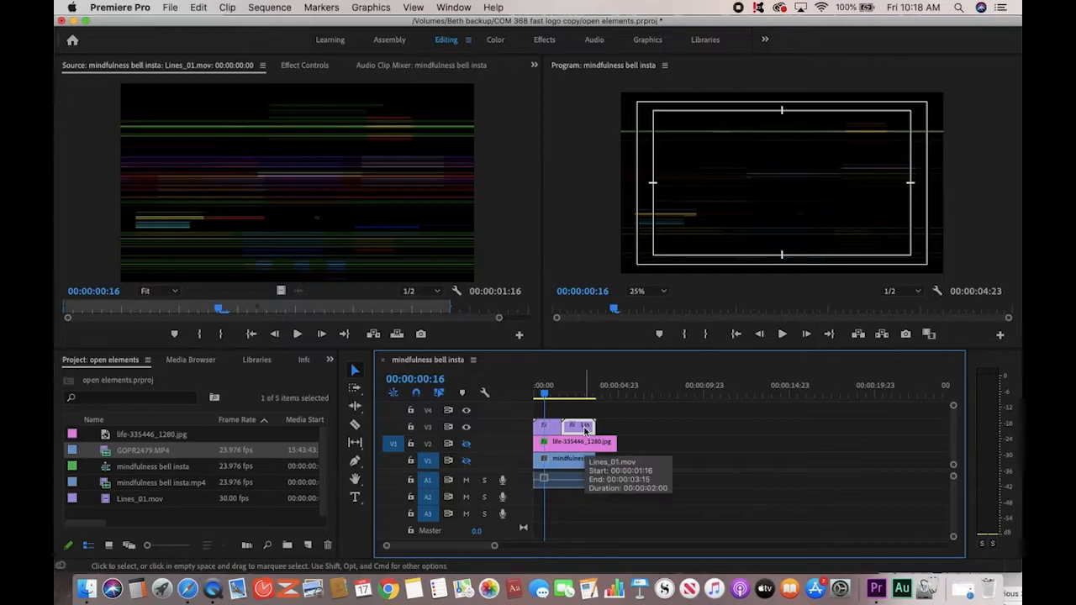
{"action": "left_click_drag", "start_coordinate": [585, 431], "coordinate": [615, 433]}
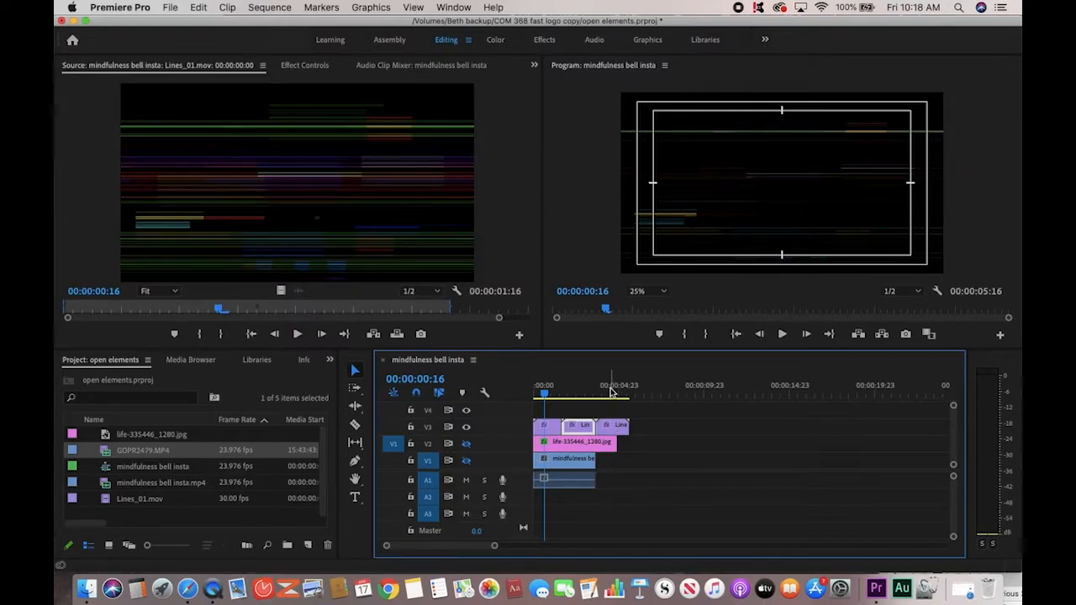
{"action": "left_click", "coordinate": [611, 391]}
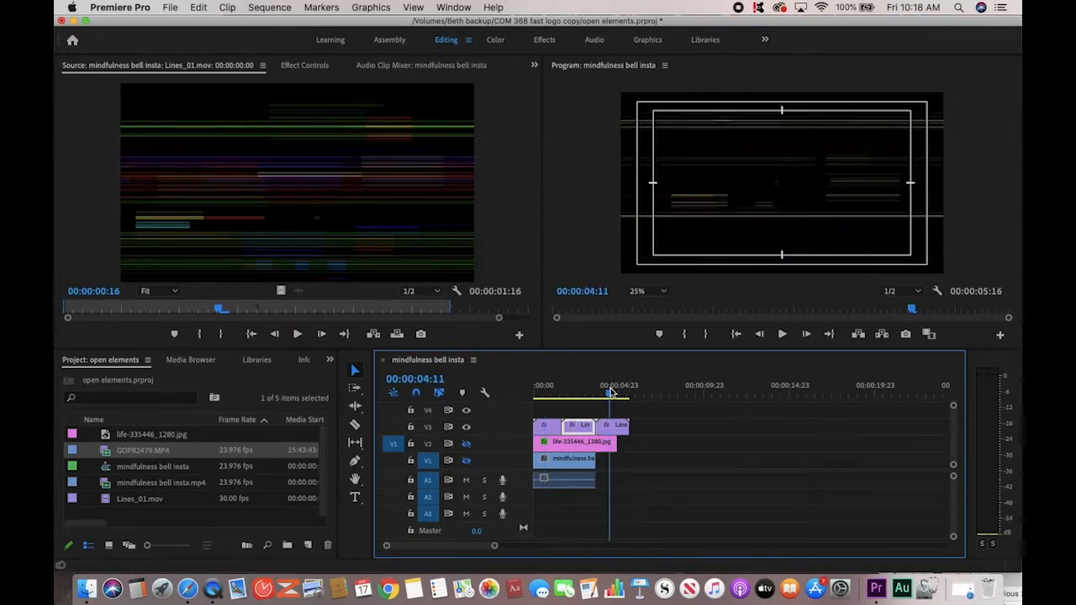
{"action": "left_click", "coordinate": [555, 434]}
{"action": "left_click", "coordinate": [587, 432]}
{"action": "left_click", "coordinate": [614, 429]}
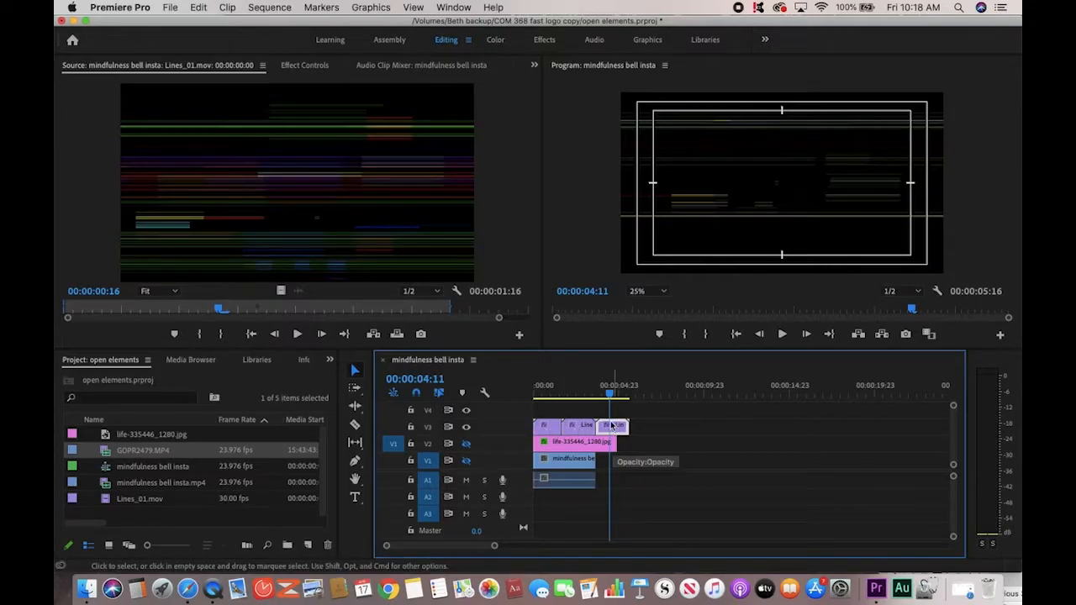
Step: Open the third Lines_01.mov clip on V3 and examine its Ultra Key settings in Effect Controls
{"action": "double_click", "coordinate": [612, 427]}
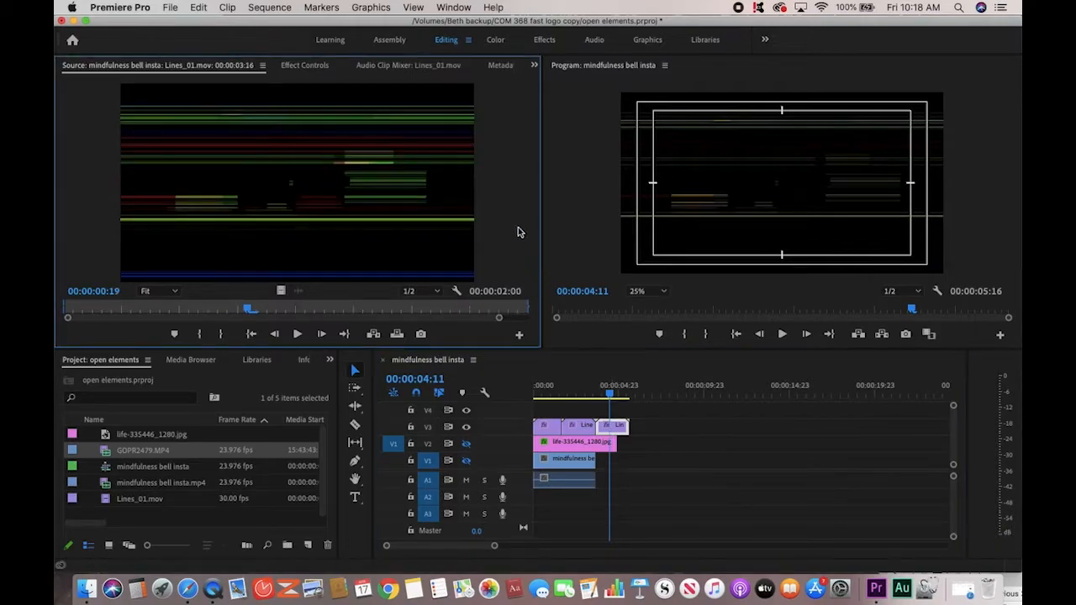
{"action": "left_click", "coordinate": [309, 66]}
{"action": "scroll", "coordinate": [294, 244], "scroll_direction": "down", "scroll_amount": 8}
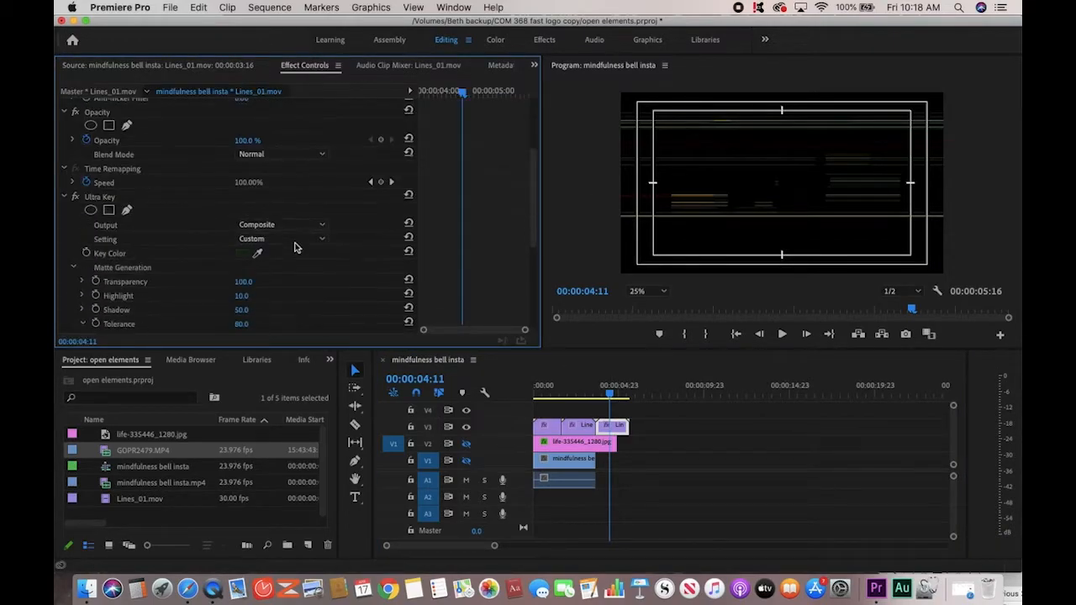
{"action": "scroll", "coordinate": [294, 243], "scroll_direction": "up", "scroll_amount": 3}
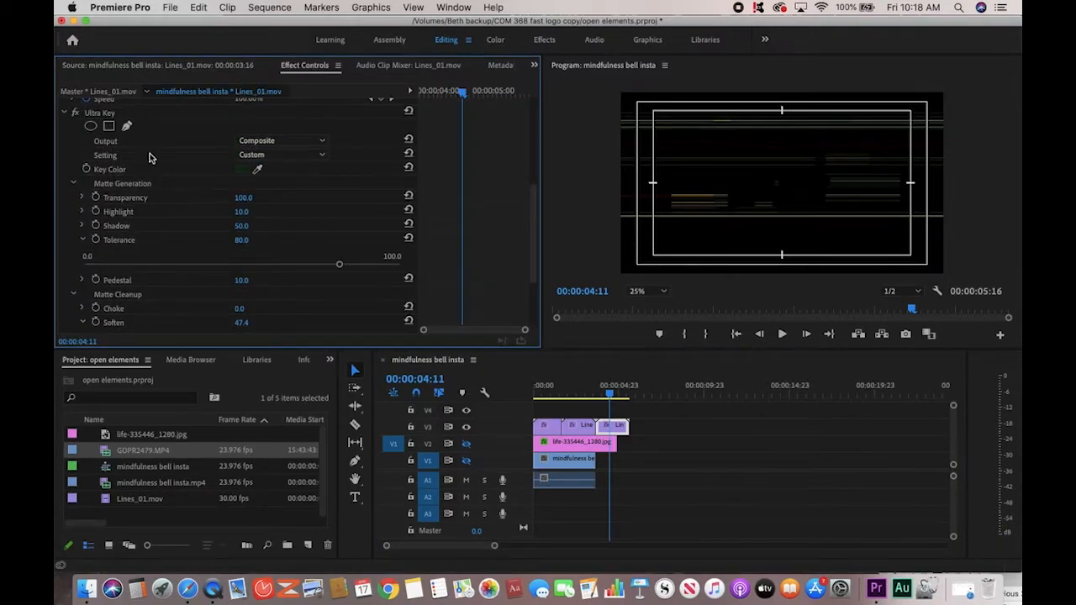
{"action": "scroll", "coordinate": [156, 191], "scroll_direction": "up", "scroll_amount": 1}
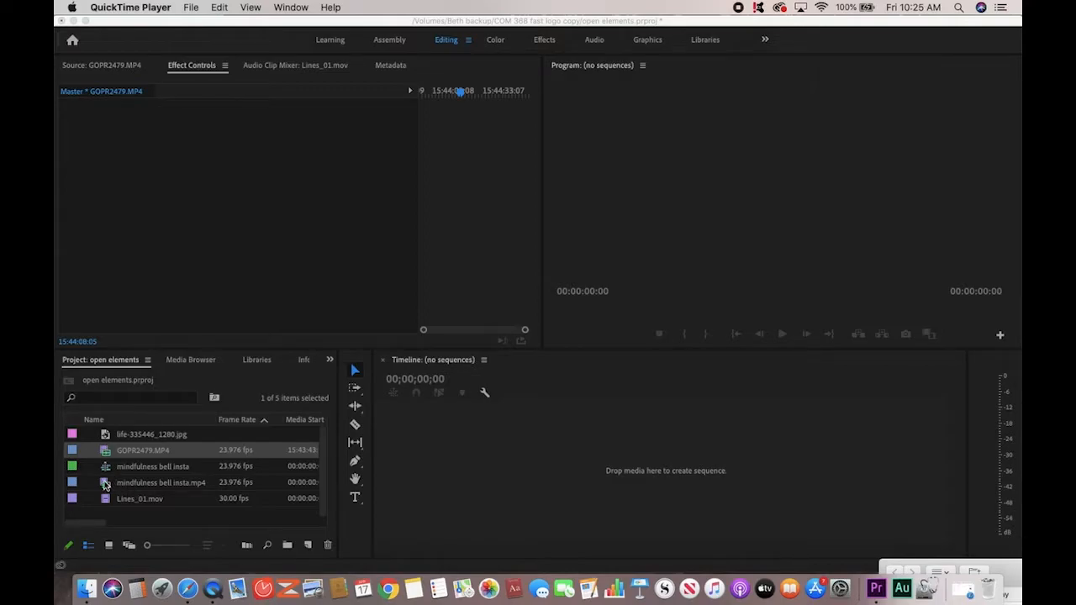
Step: Create a new sequence from the mindfulness bell insta.mp4 clip in the project bin
{"action": "scroll", "coordinate": [199, 461], "scroll_direction": "right", "scroll_amount": 1}
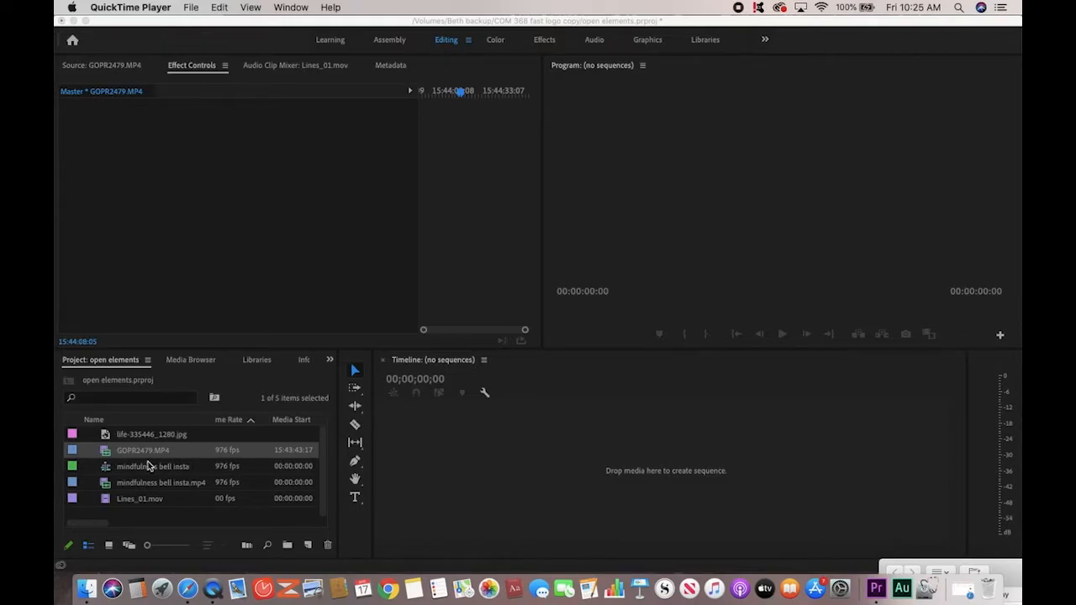
{"action": "left_click", "coordinate": [106, 486]}
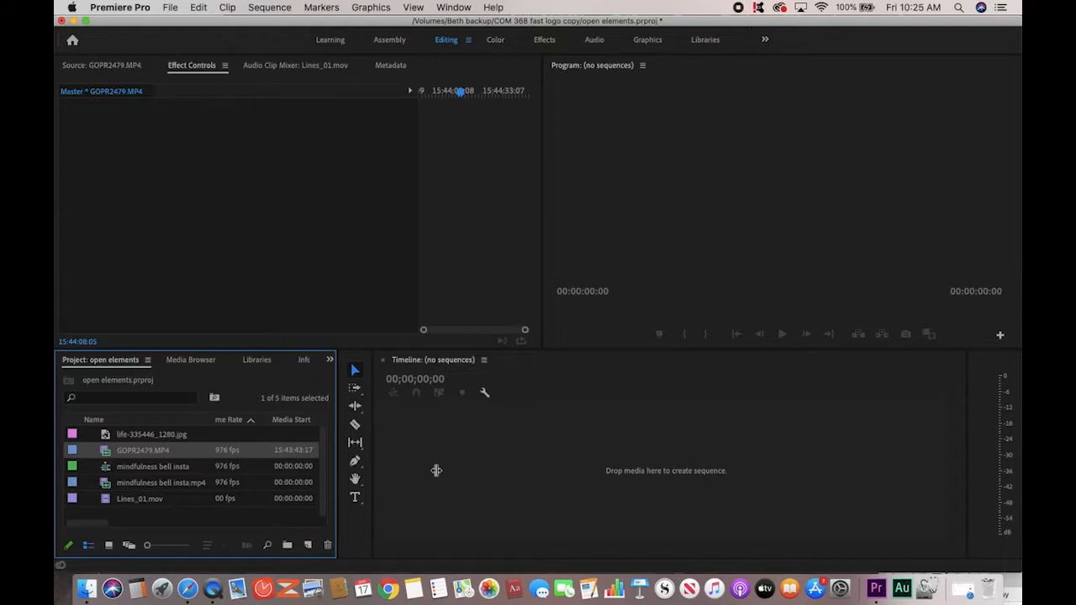
{"action": "left_click_drag", "start_coordinate": [105, 486], "coordinate": [454, 460]}
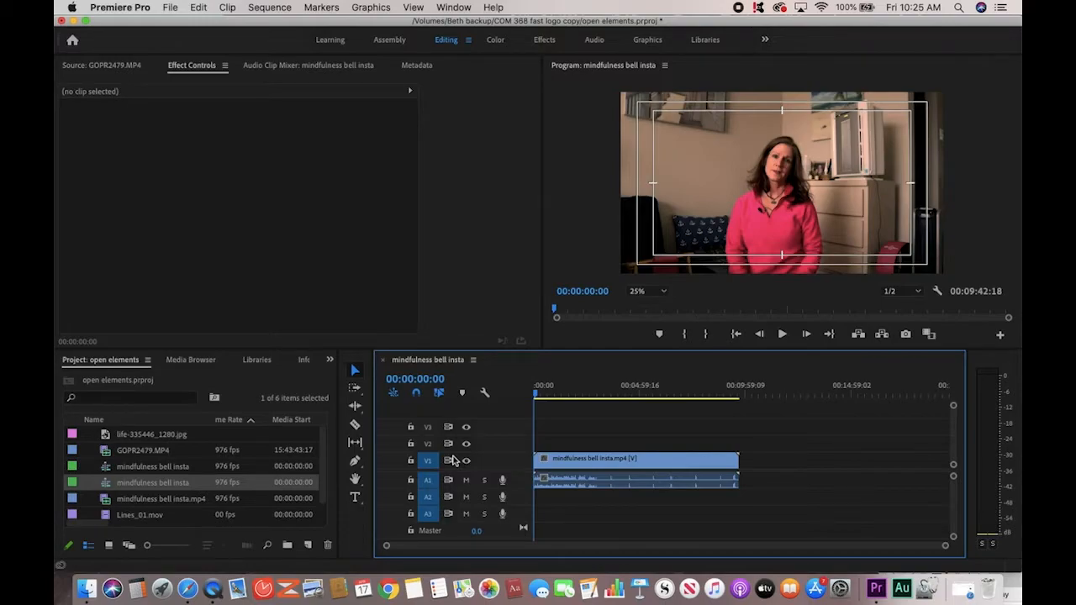
Step: Trim the bell clip to the singing bowl shot, with its In point at 00:05:30:14 and Out point at 00:06:16:03
{"action": "double_click", "coordinate": [593, 481]}
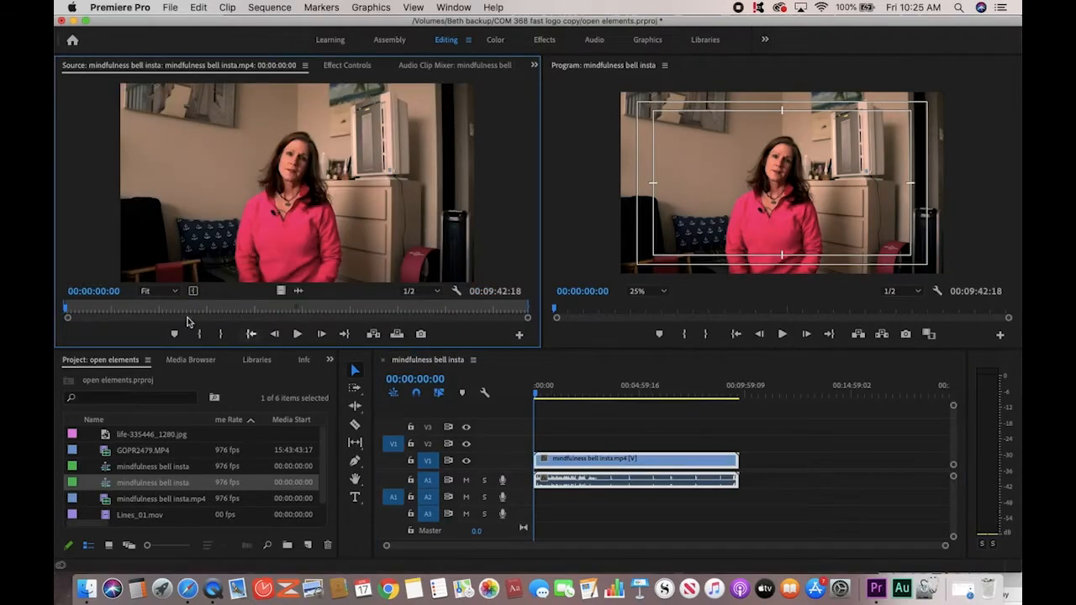
{"action": "left_click_drag", "start_coordinate": [68, 311], "coordinate": [329, 310]}
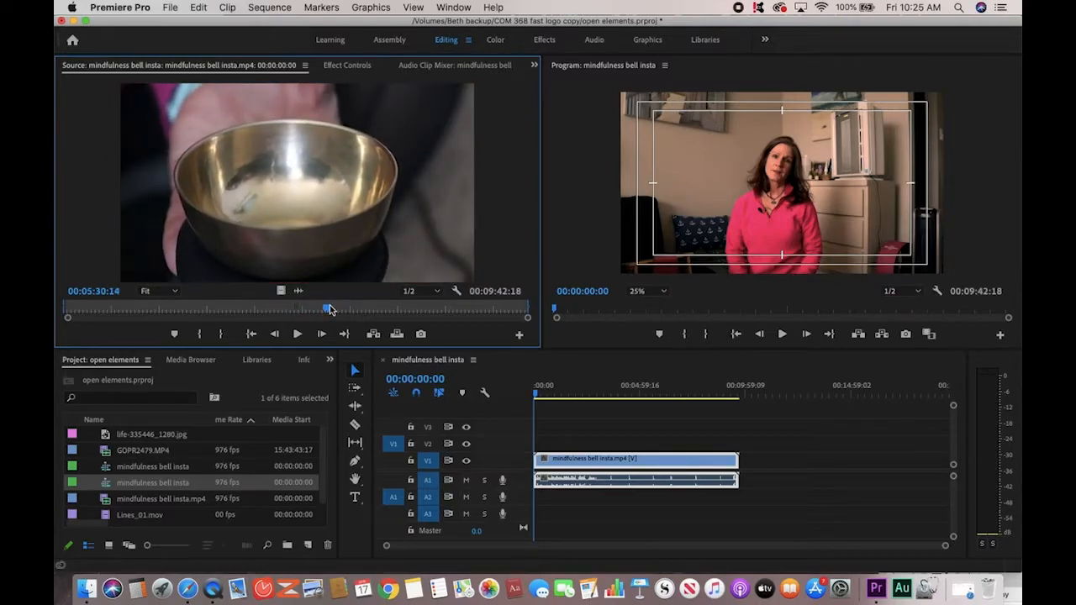
{"action": "key", "text": "i"}
{"action": "left_click", "coordinate": [460, 306]}
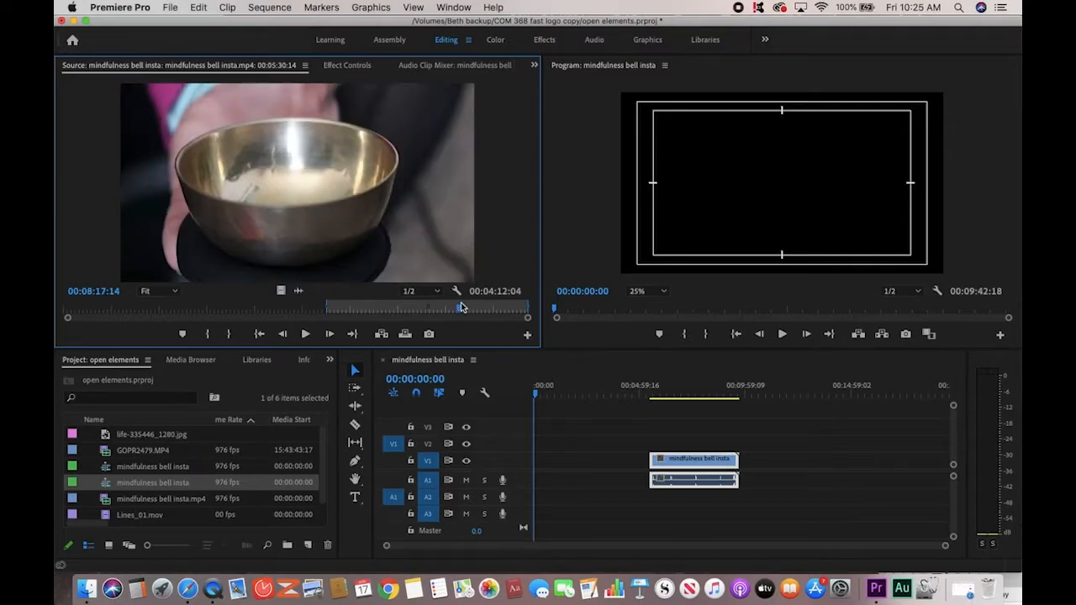
{"action": "left_click_drag", "start_coordinate": [449, 311], "coordinate": [363, 310]}
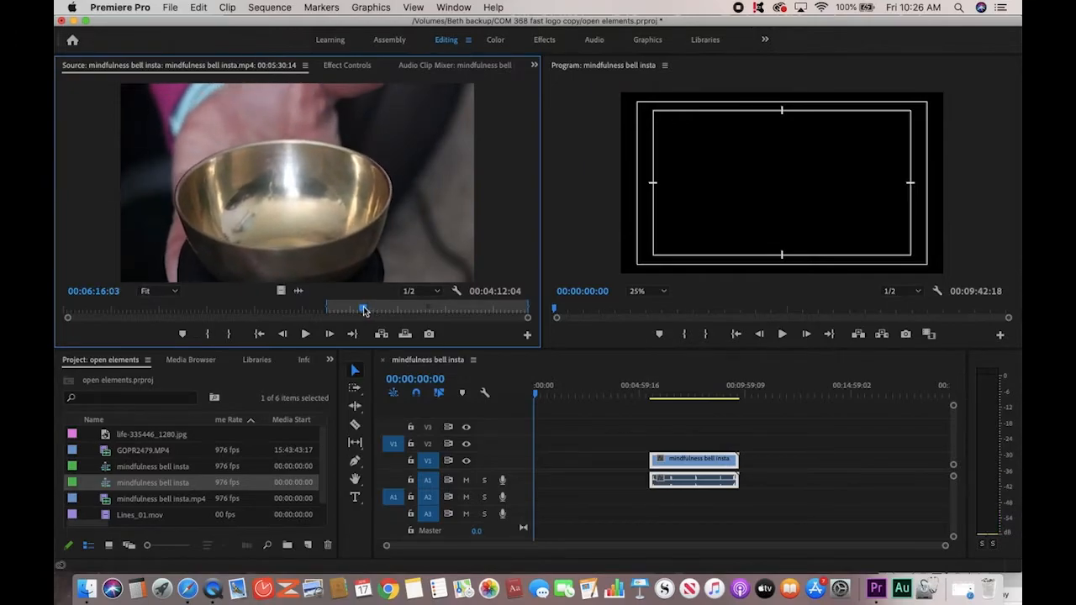
{"action": "key", "text": "o"}
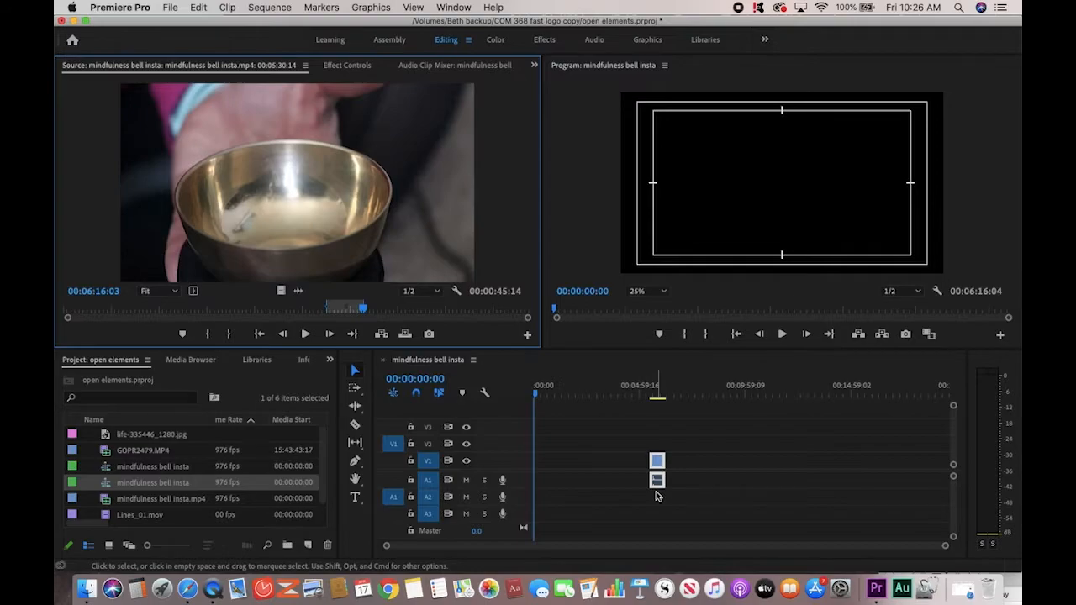
Step: Close the gap before the trimmed bell clip so it starts the sequence, and save the project
{"action": "left_click", "coordinate": [548, 460]}
{"action": "key", "text": "Delete"}
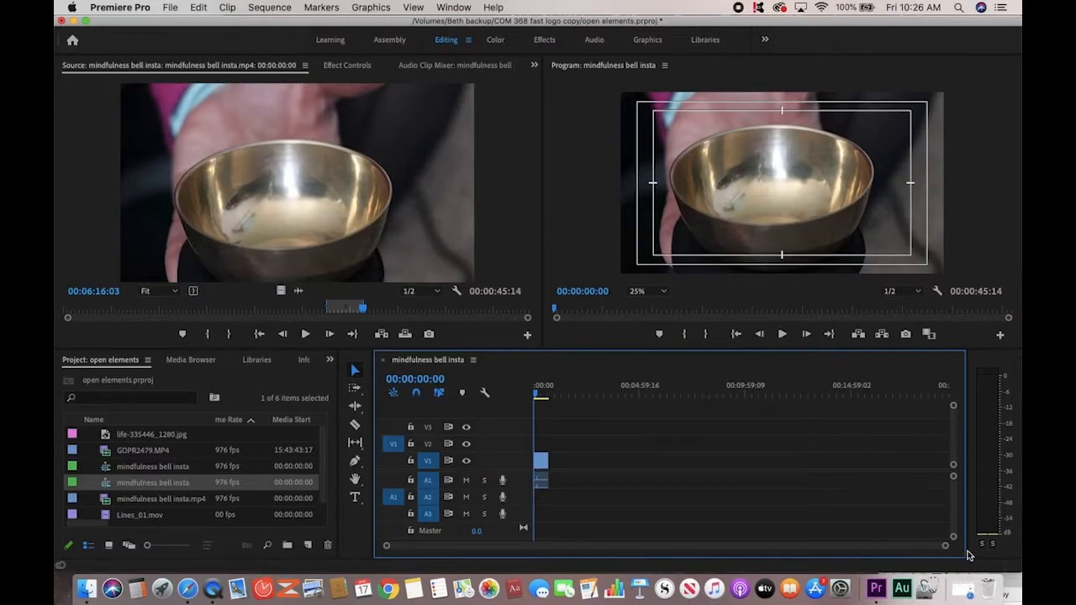
{"action": "key", "text": "super+s"}
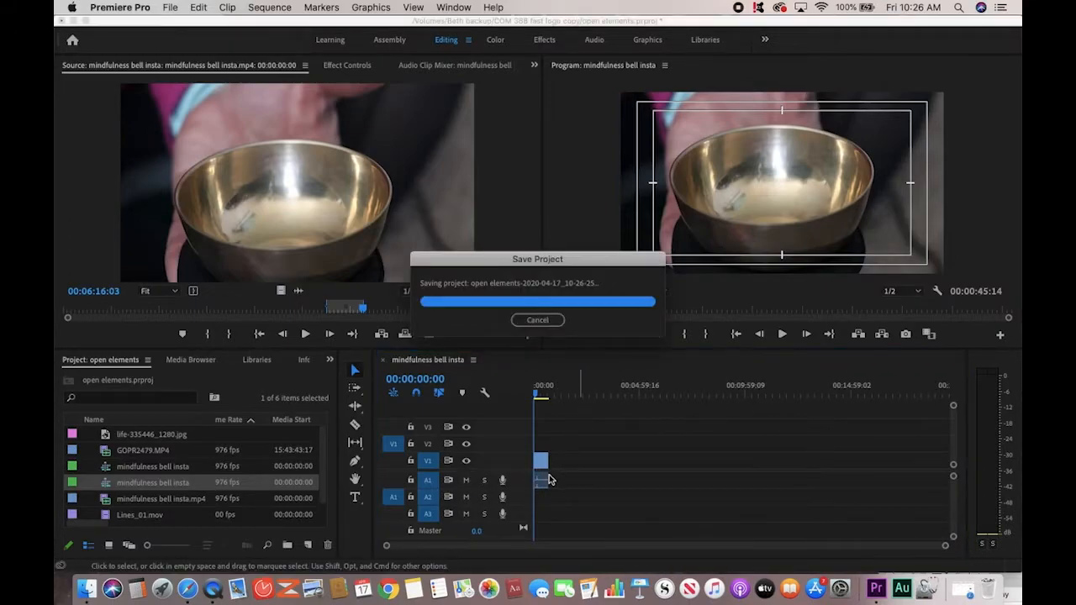
Step: Play the opening of the bell clip and trim its end to a duration of 00:00:12:23
{"action": "left_click_drag", "start_coordinate": [944, 546], "coordinate": [776, 569]}
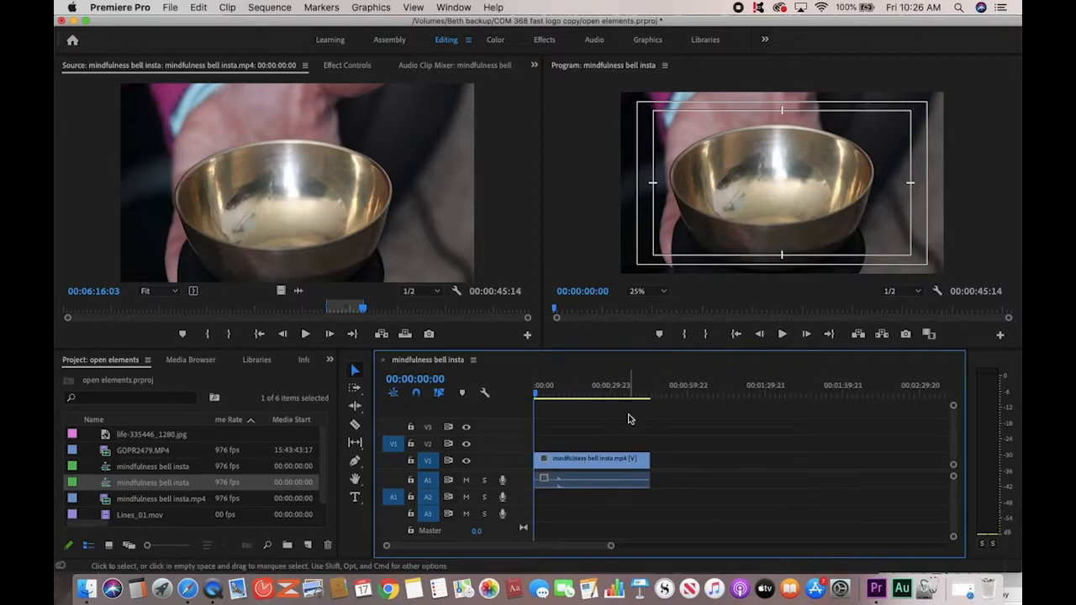
{"action": "key", "text": "space"}
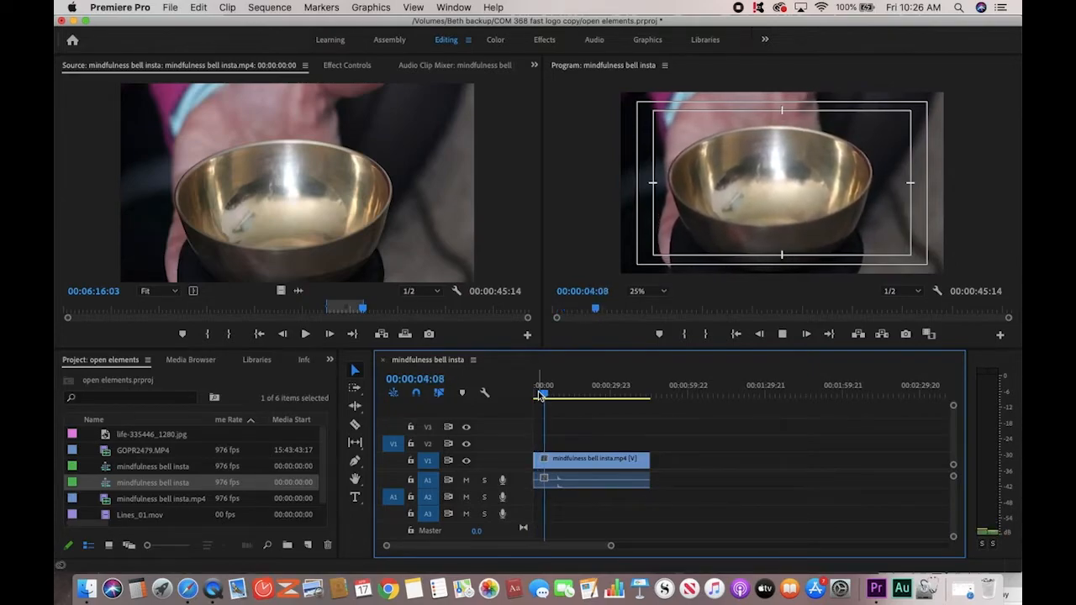
{"action": "key", "text": "space"}
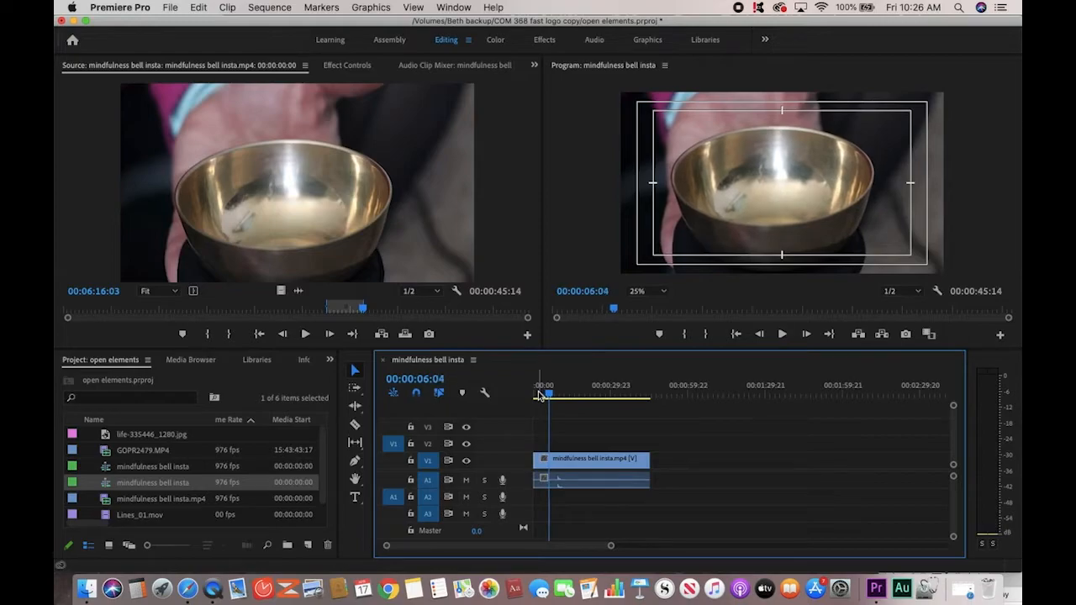
{"action": "left_click_drag", "start_coordinate": [643, 459], "coordinate": [565, 459]}
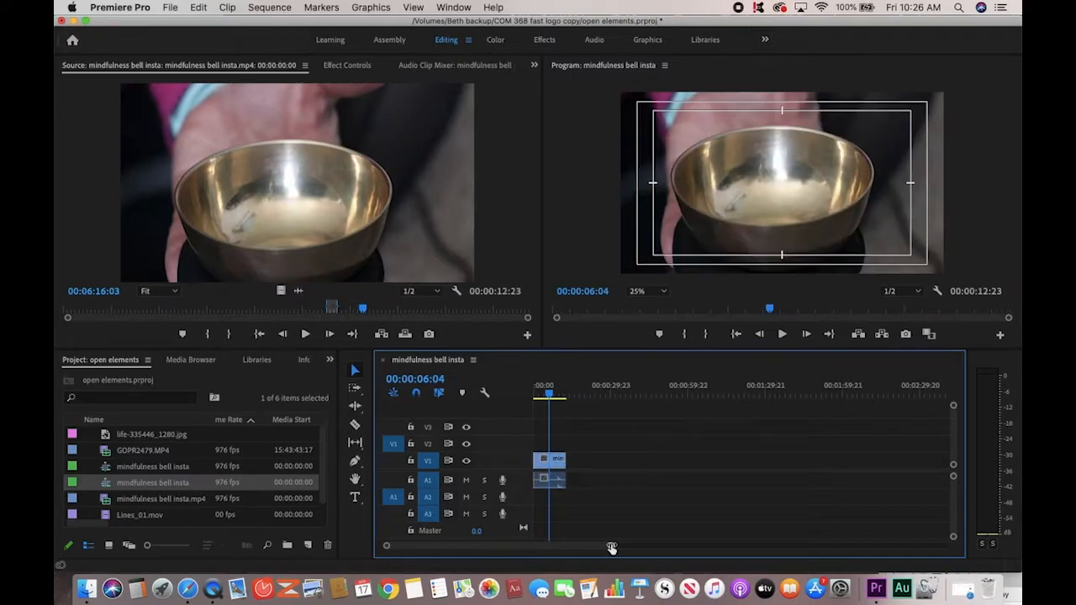
{"action": "left_click_drag", "start_coordinate": [611, 547], "coordinate": [533, 547]}
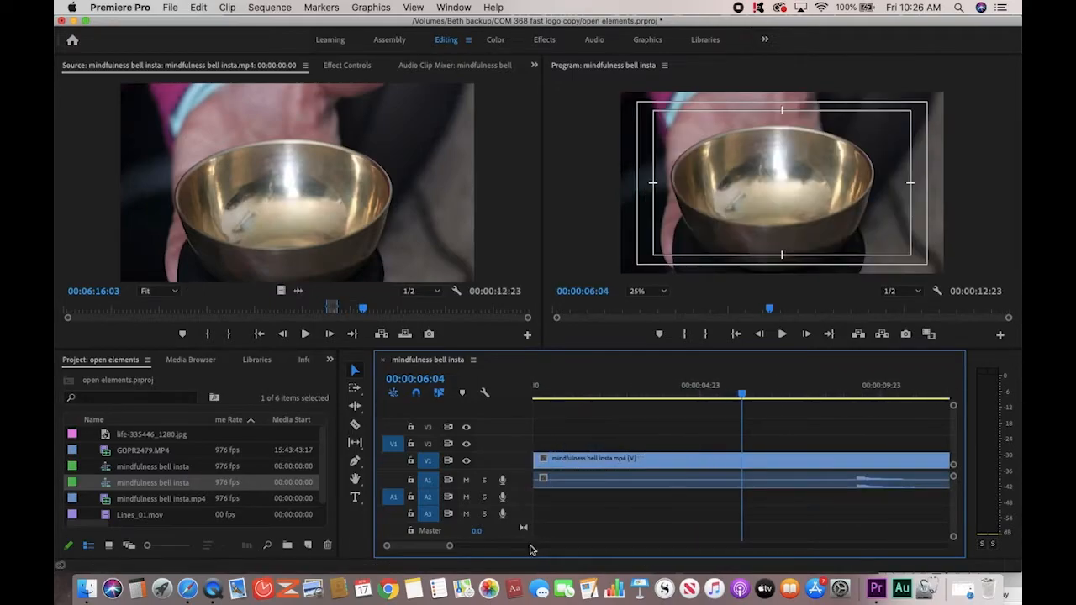
{"action": "left_click_drag", "start_coordinate": [449, 547], "coordinate": [468, 548]}
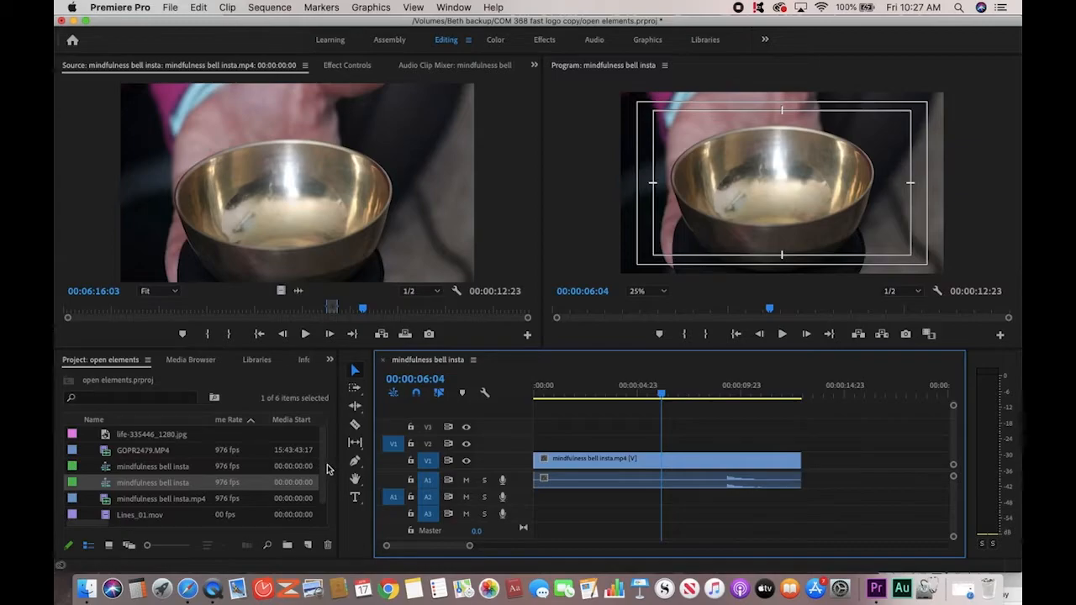
Step: Preview Lines_01.mov in the Source monitor and place it at the start of V3
{"action": "left_click_drag", "start_coordinate": [321, 472], "coordinate": [324, 508]}
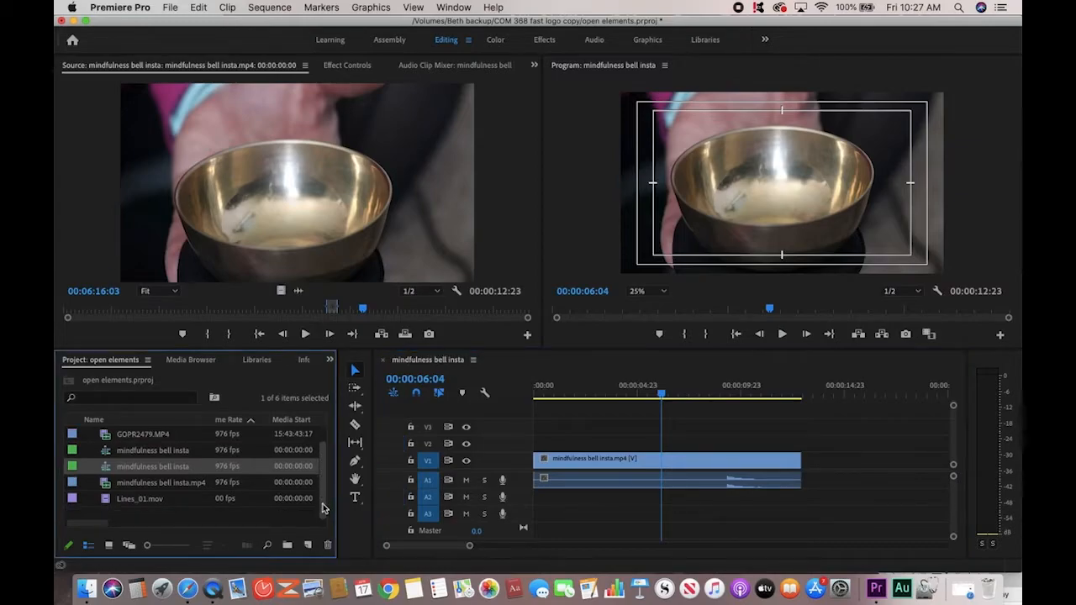
{"action": "left_click", "coordinate": [105, 501]}
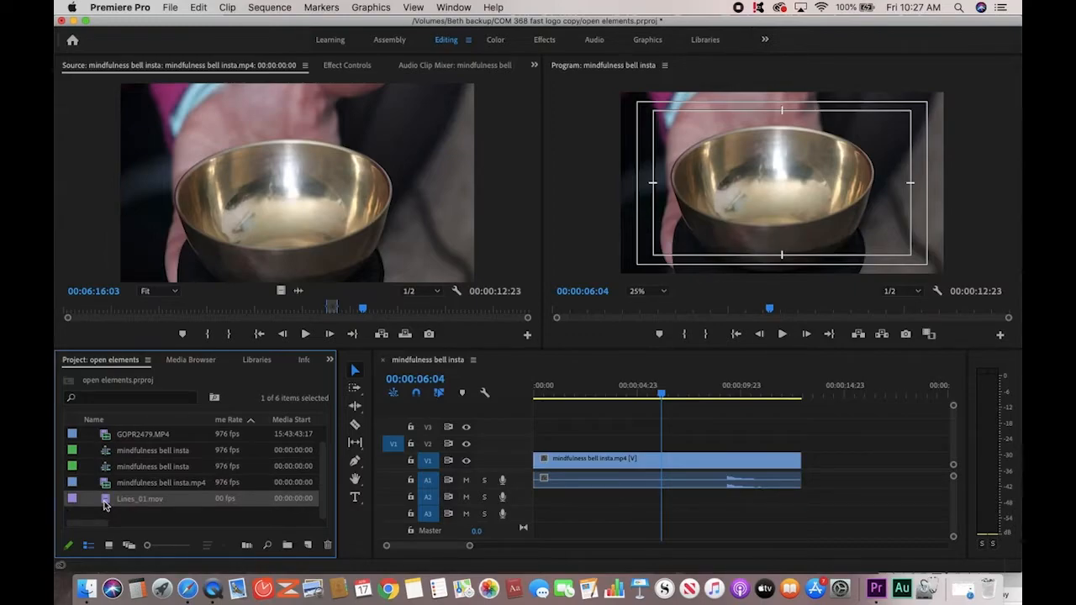
{"action": "left_click_drag", "start_coordinate": [106, 503], "coordinate": [121, 501]}
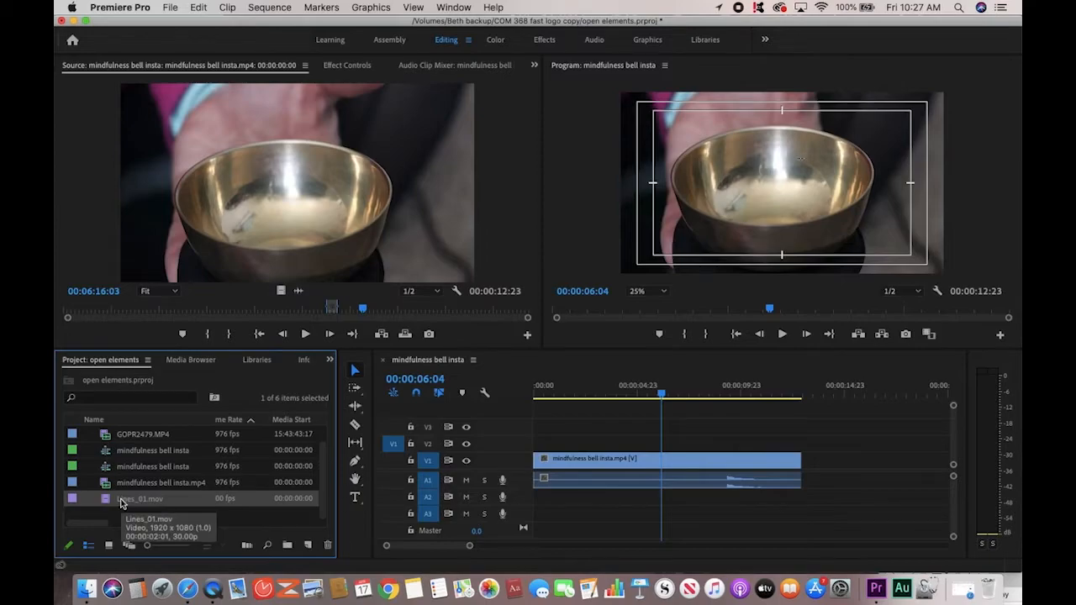
{"action": "left_click", "coordinate": [121, 500]}
{"action": "double_click", "coordinate": [110, 501]}
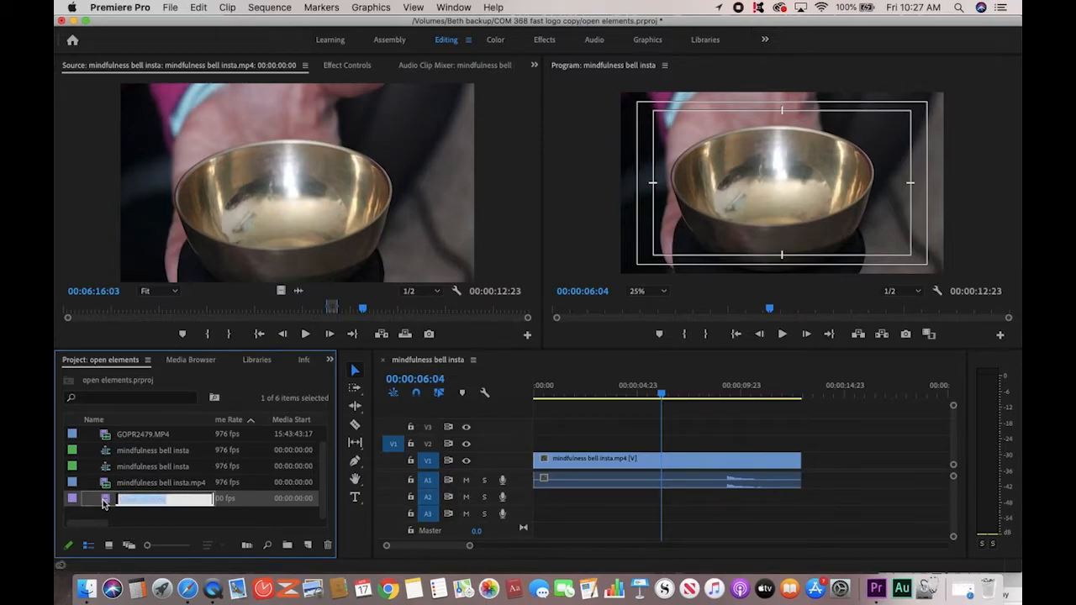
{"action": "left_click", "coordinate": [300, 336]}
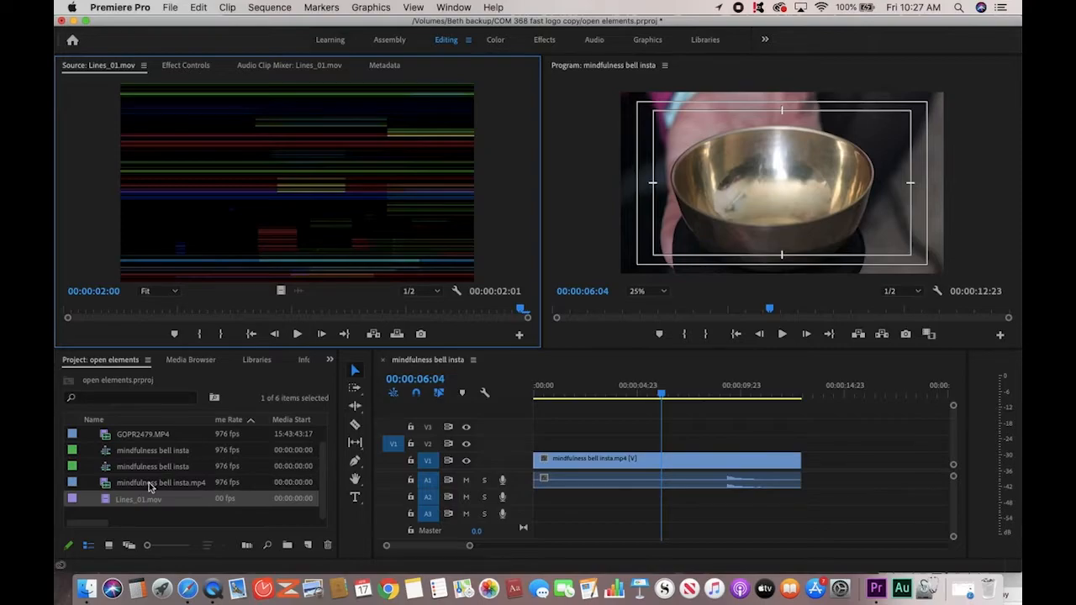
{"action": "left_click_drag", "start_coordinate": [106, 502], "coordinate": [543, 435]}
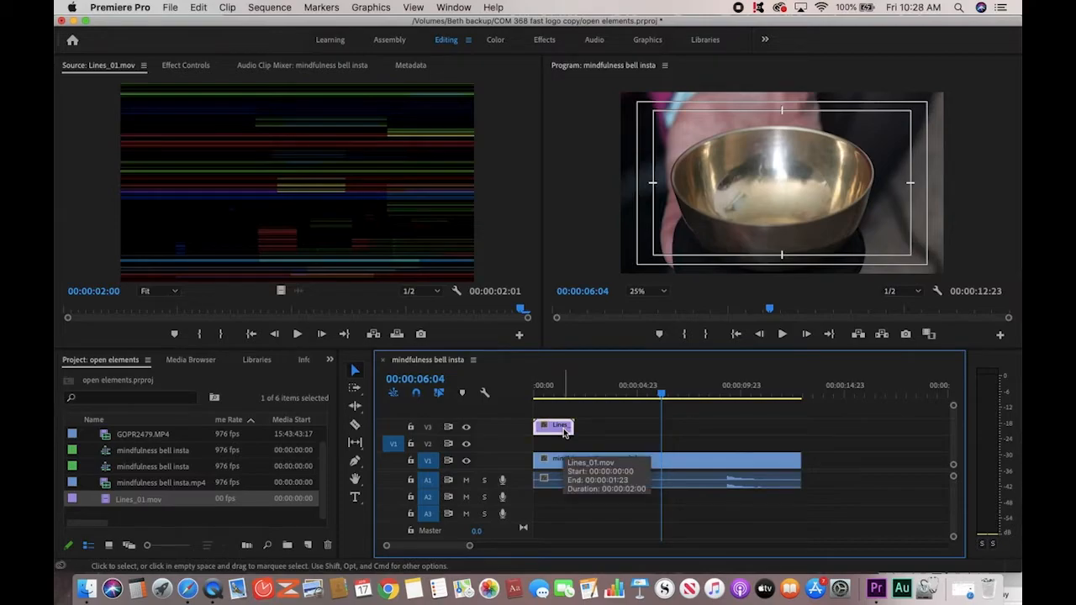
Step: Try duplicating the Lines_01.mov clip directly after itself on V3, undo the copy, and select the original clip
{"action": "left_click_drag", "start_coordinate": [564, 432], "coordinate": [606, 431]}
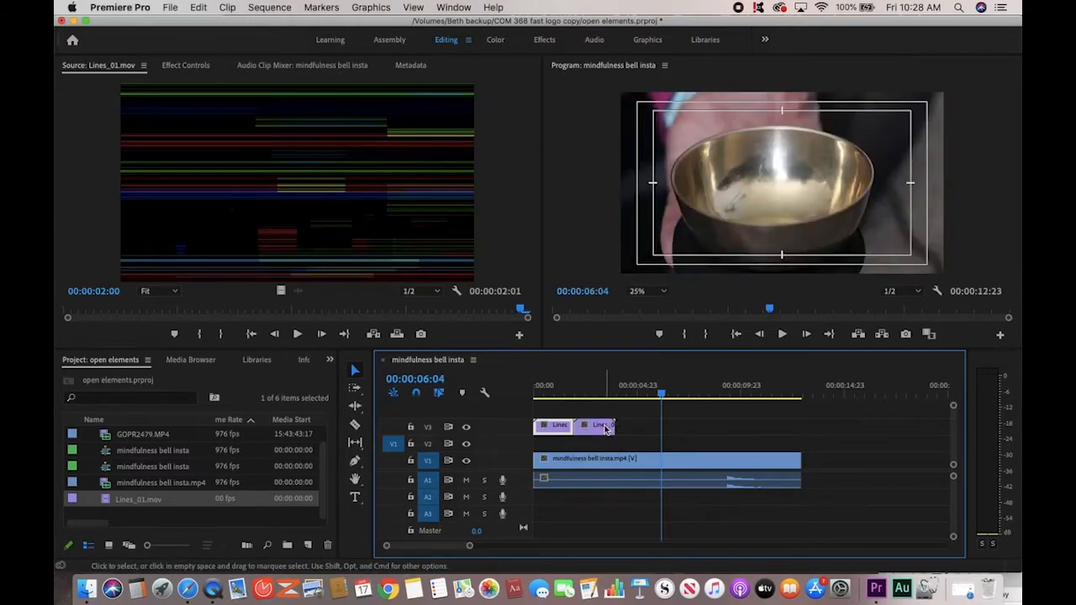
{"action": "key", "text": "super+z"}
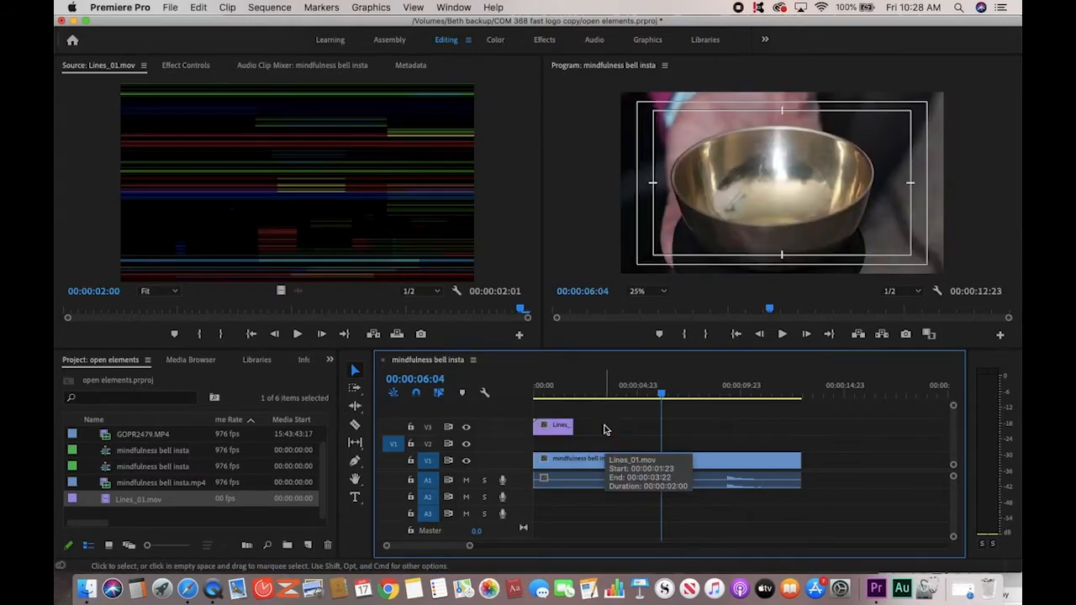
{"action": "left_click", "coordinate": [555, 432]}
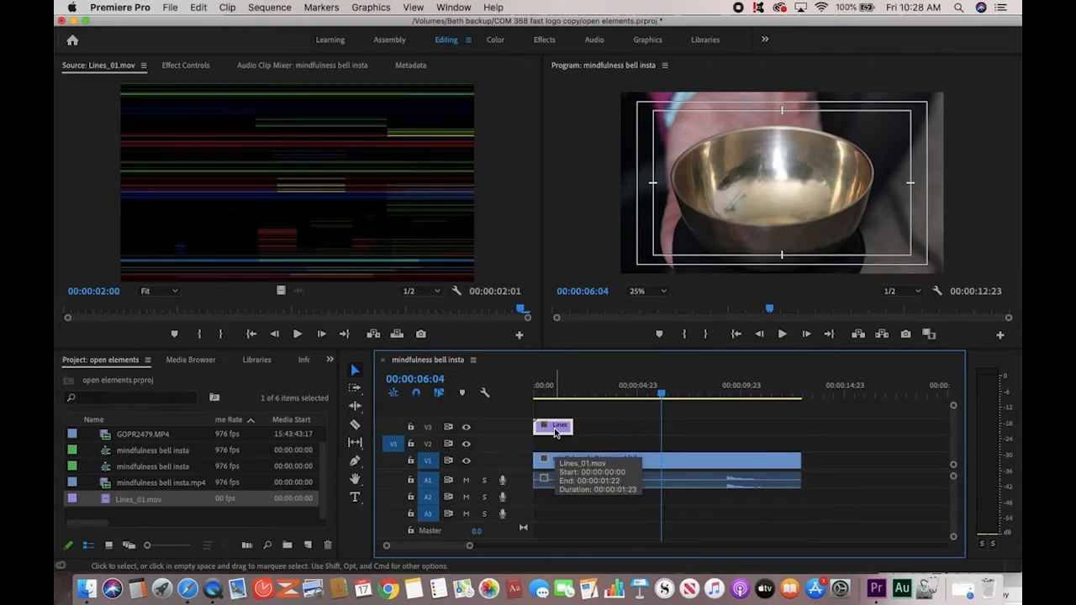
Step: Play the opening of the sequence several times to examine the Lines_01.mov overlay above the bell clip
{"action": "left_click", "coordinate": [550, 392]}
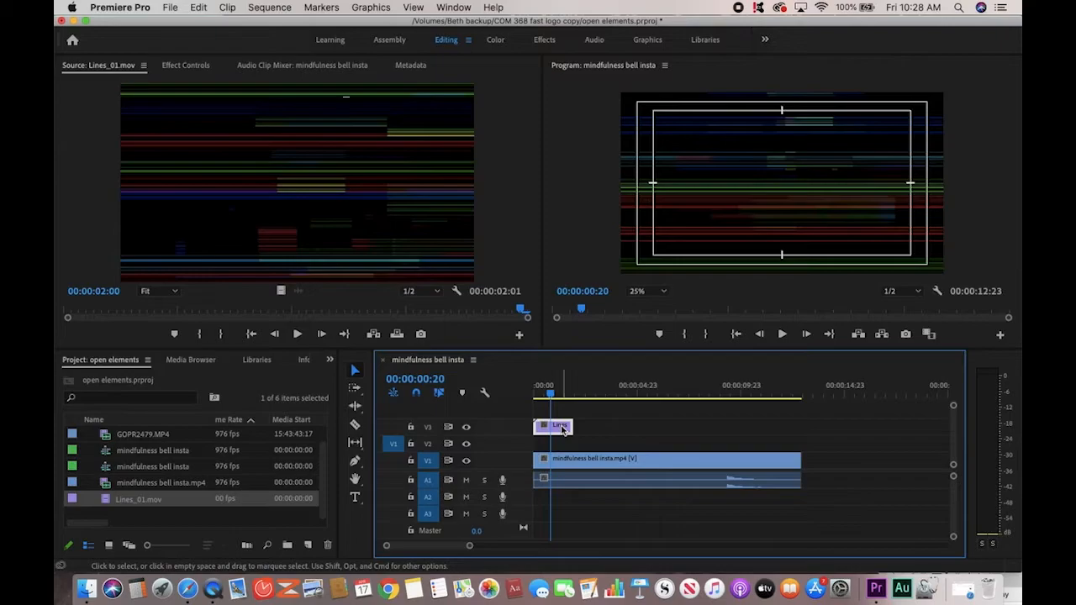
{"action": "left_click_drag", "start_coordinate": [548, 392], "coordinate": [539, 402]}
{"action": "key", "text": "space"}
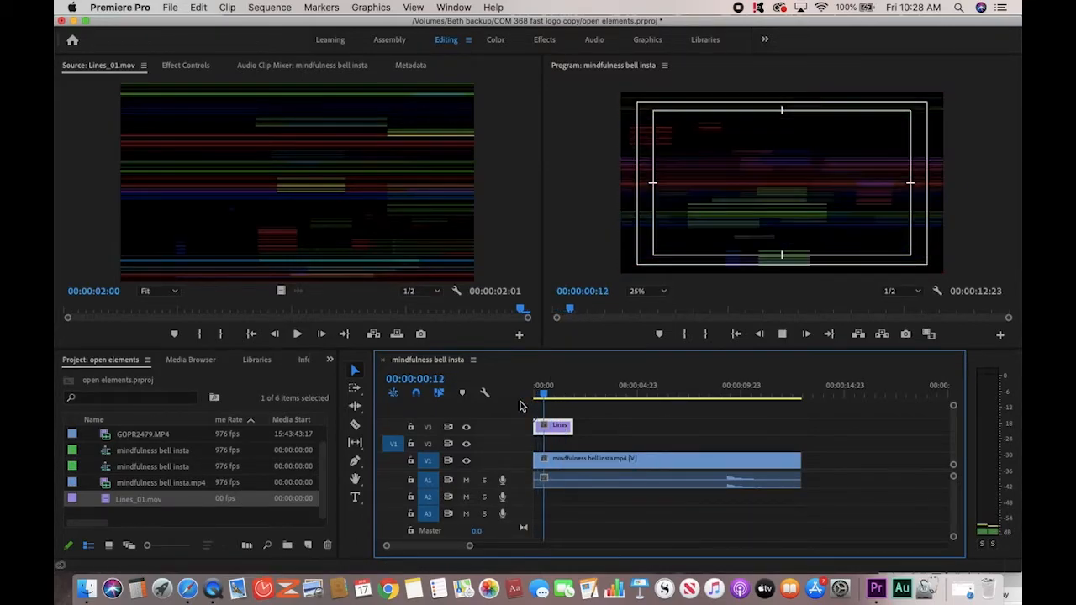
{"action": "key", "text": "space"}
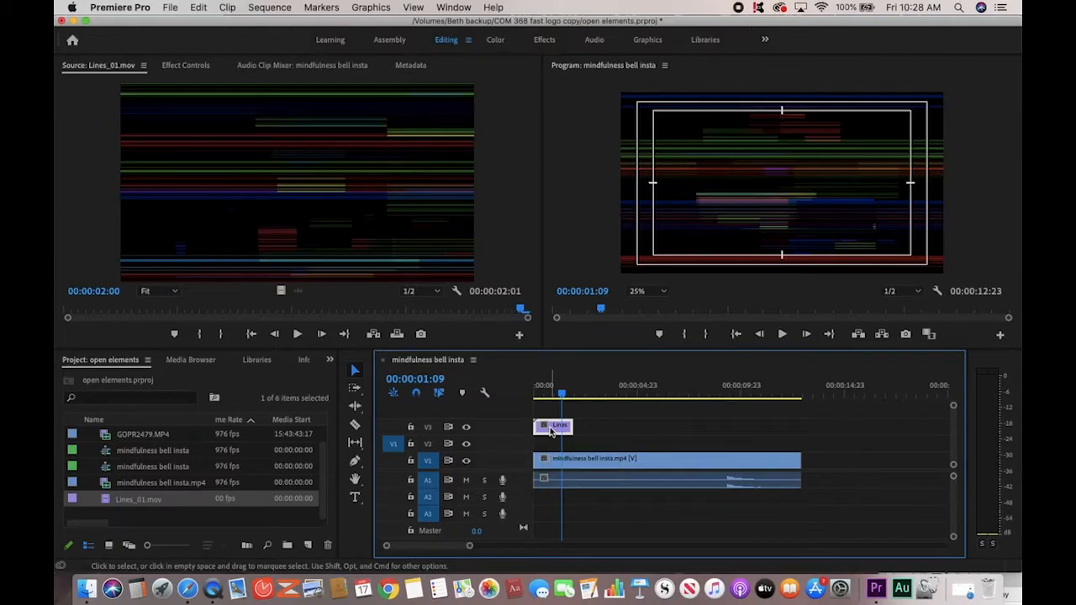
{"action": "left_click", "coordinate": [539, 393]}
{"action": "key", "text": "space"}
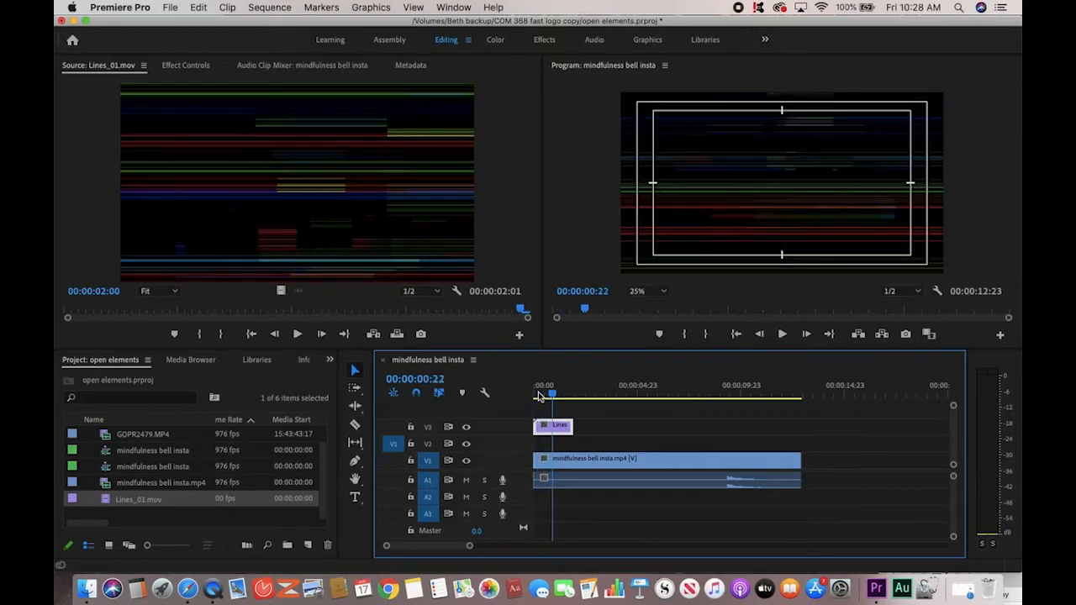
{"action": "key", "text": "space"}
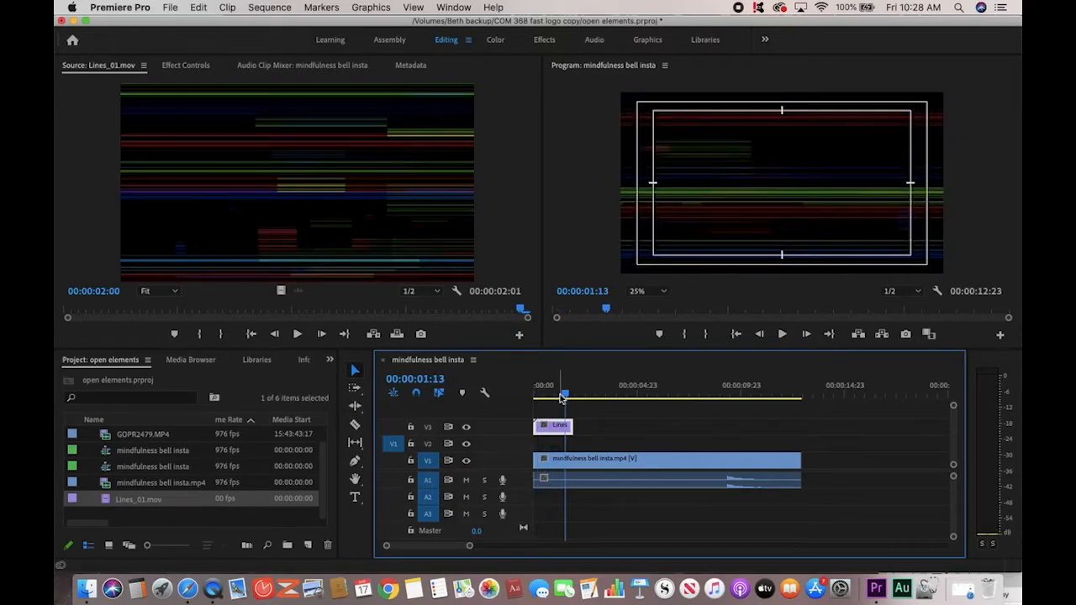
{"action": "left_click_drag", "start_coordinate": [566, 395], "coordinate": [528, 409]}
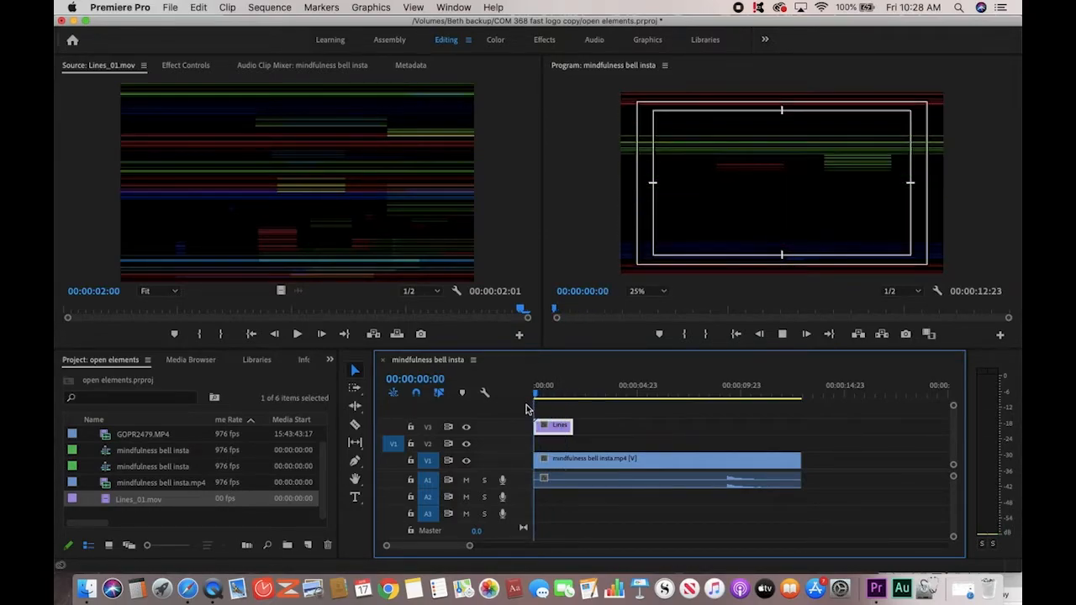
{"action": "key", "text": "space"}
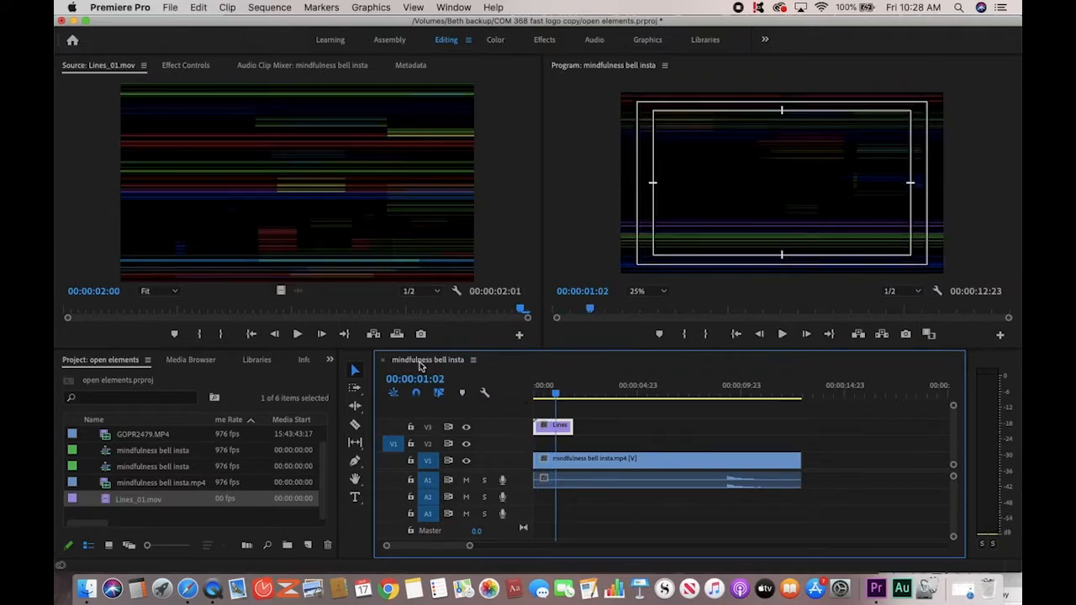
Step: Apply the Ultra Key effect to the Lines_01.mov clip on V3
{"action": "left_click", "coordinate": [329, 360]}
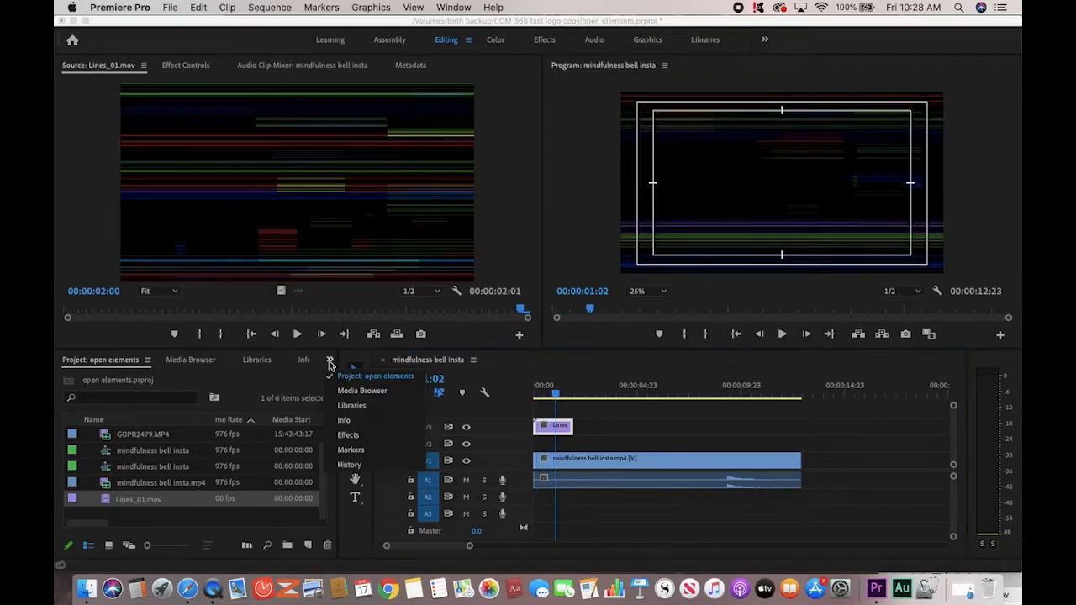
{"action": "left_click", "coordinate": [343, 436]}
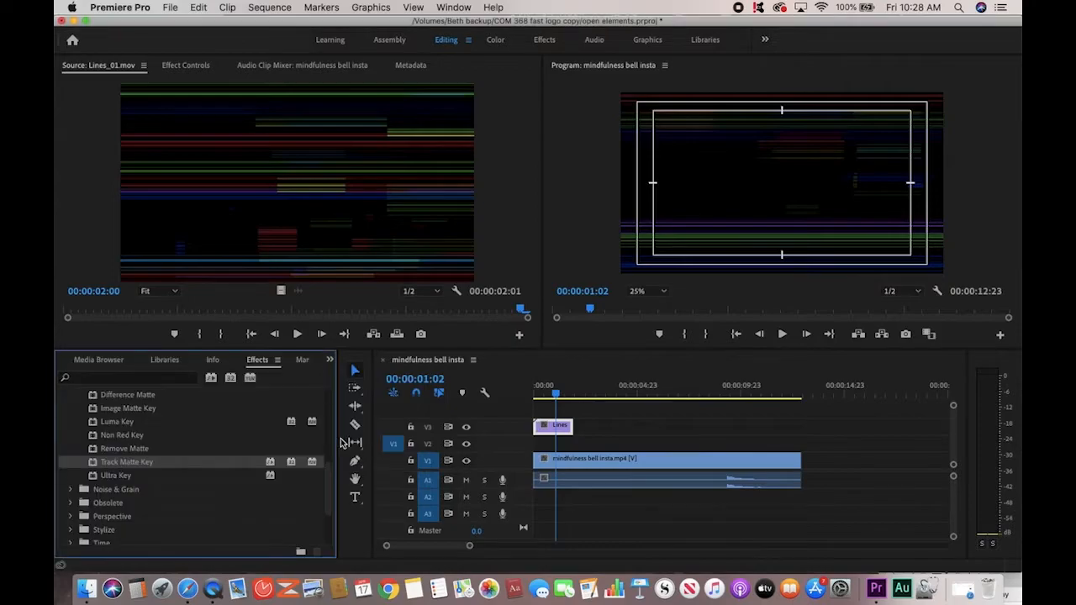
{"action": "left_click", "coordinate": [95, 476]}
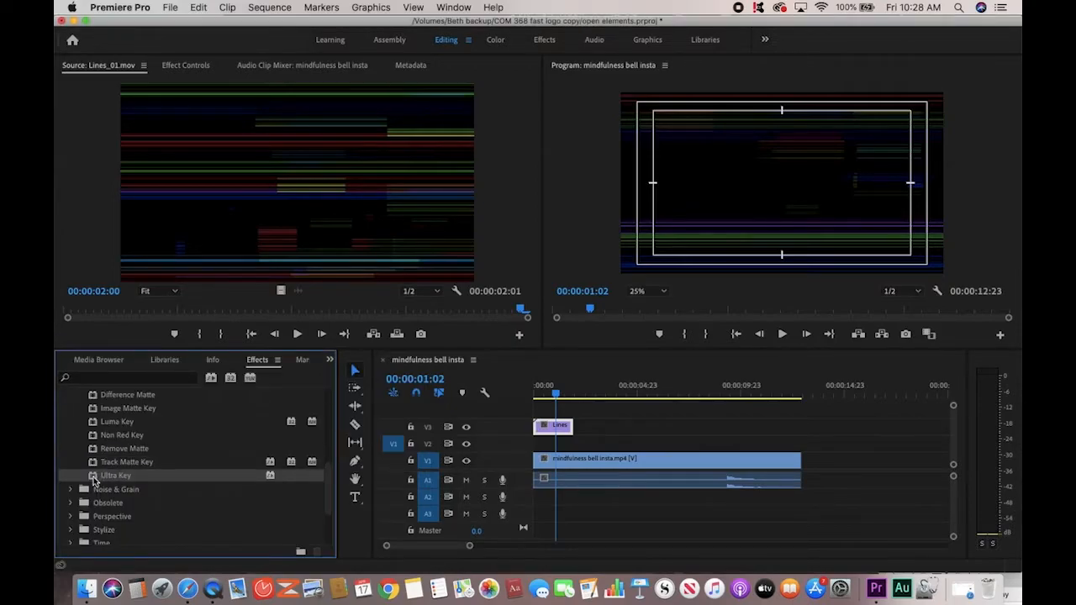
{"action": "left_click_drag", "start_coordinate": [94, 478], "coordinate": [557, 435]}
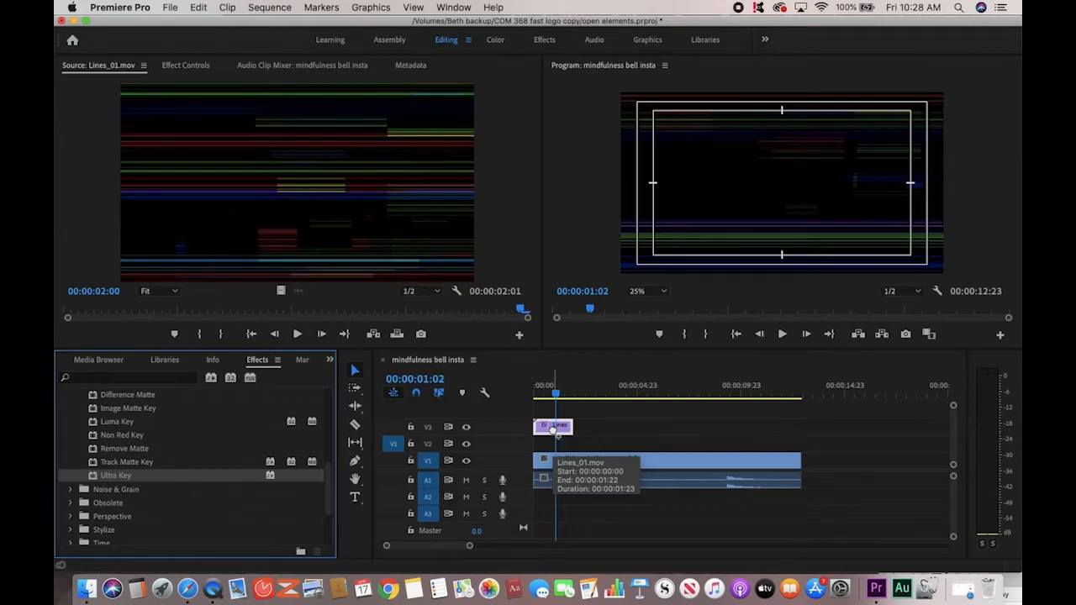
Step: Sample the Ultra Key key color from the black background, and replace it with dark green sampled from the lower lines
{"action": "left_click", "coordinate": [193, 66]}
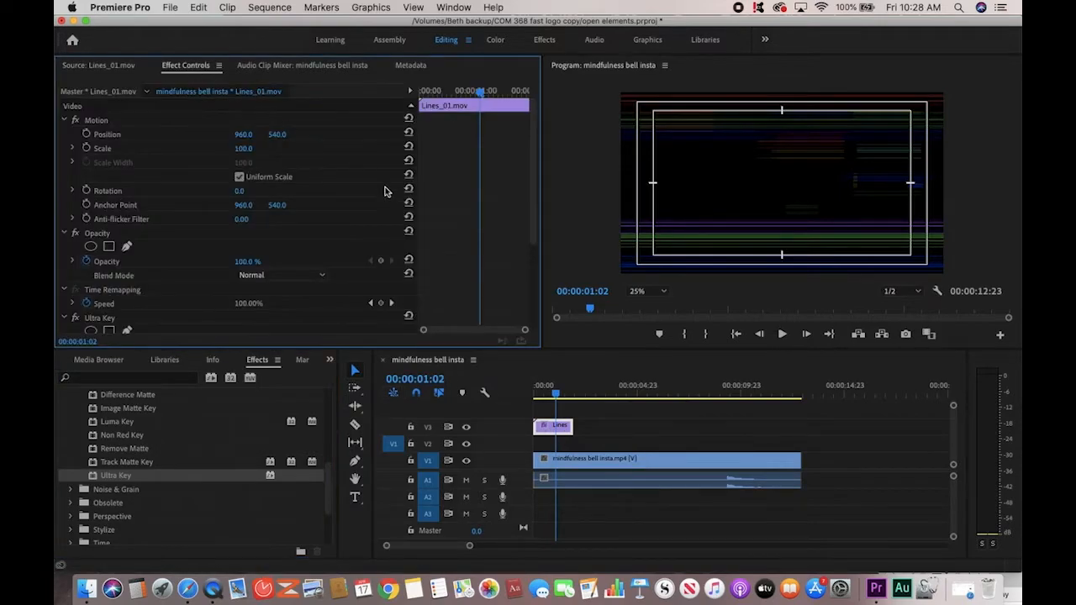
{"action": "scroll", "coordinate": [529, 257], "scroll_direction": "down", "scroll_amount": 2}
{"action": "left_click_drag", "start_coordinate": [530, 257], "coordinate": [530, 313]}
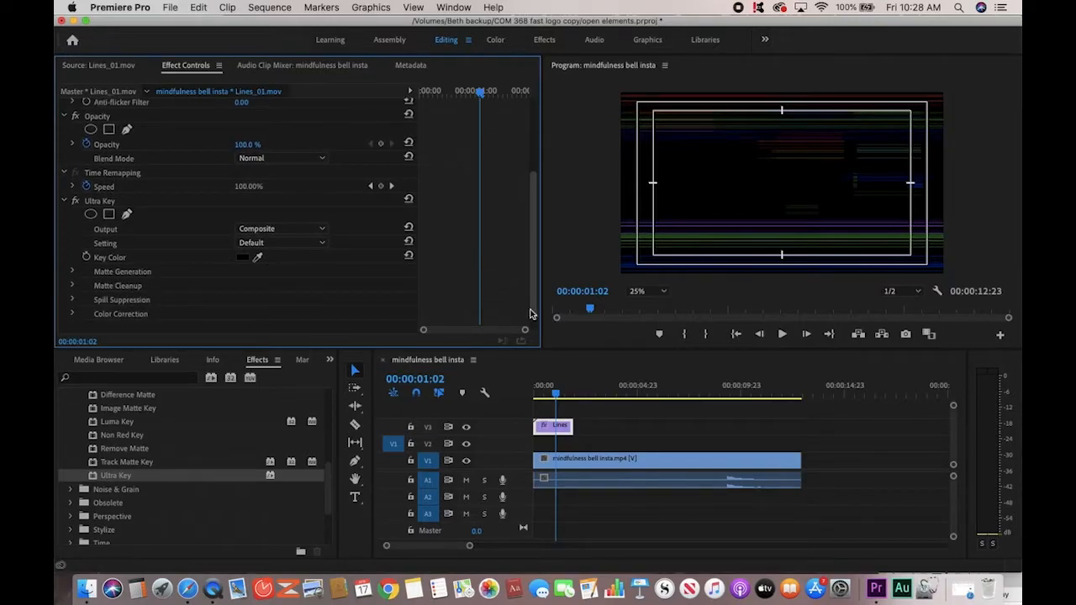
{"action": "left_click", "coordinate": [257, 258]}
{"action": "left_click", "coordinate": [642, 243]}
{"action": "left_click", "coordinate": [644, 243]}
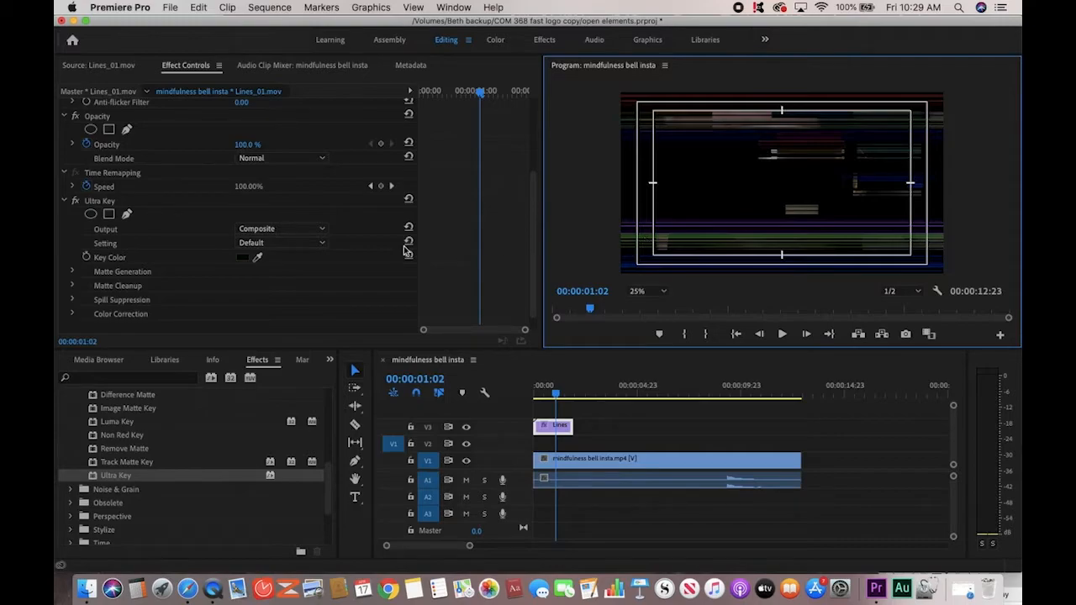
{"action": "left_click", "coordinate": [259, 259]}
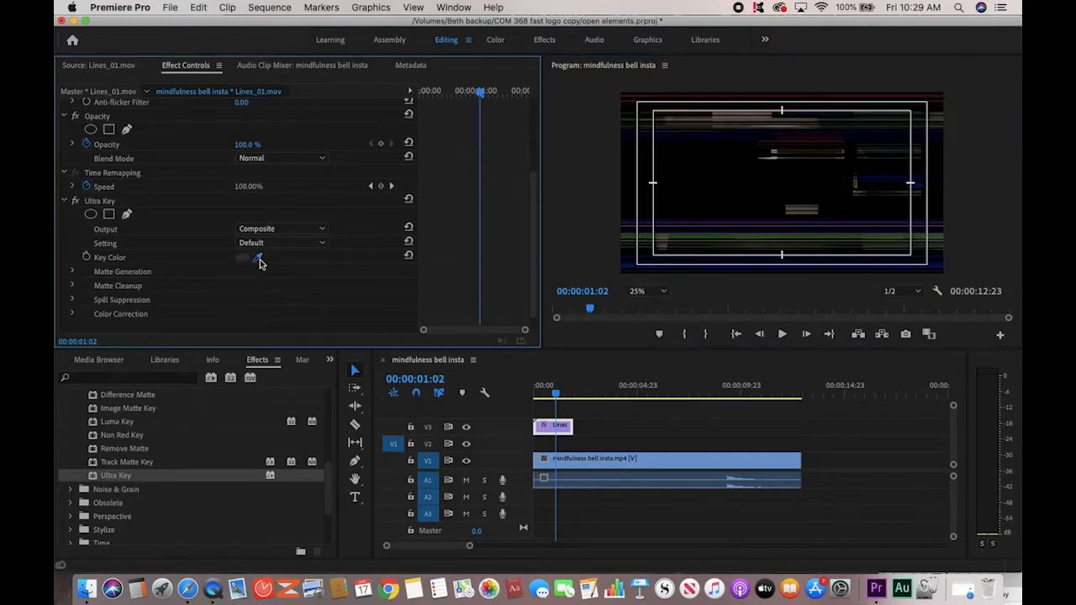
{"action": "left_click", "coordinate": [856, 244]}
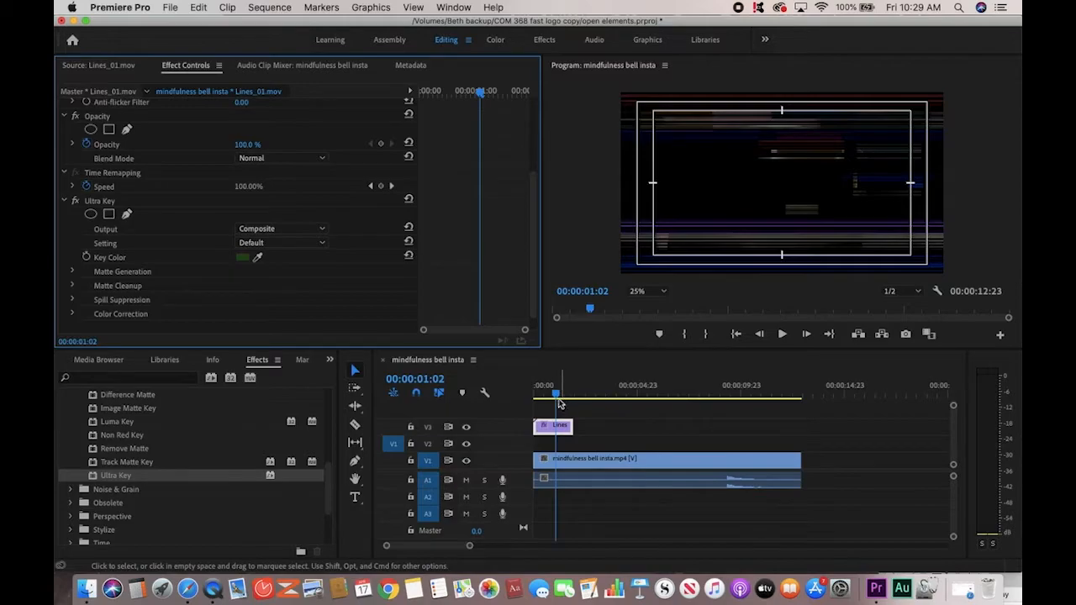
Step: Play the keyed Lines_01.mov section from the sequence start repeatedly to check how the bell footage shows through
{"action": "left_click_drag", "start_coordinate": [561, 398], "coordinate": [532, 401]}
{"action": "key", "text": "space"}
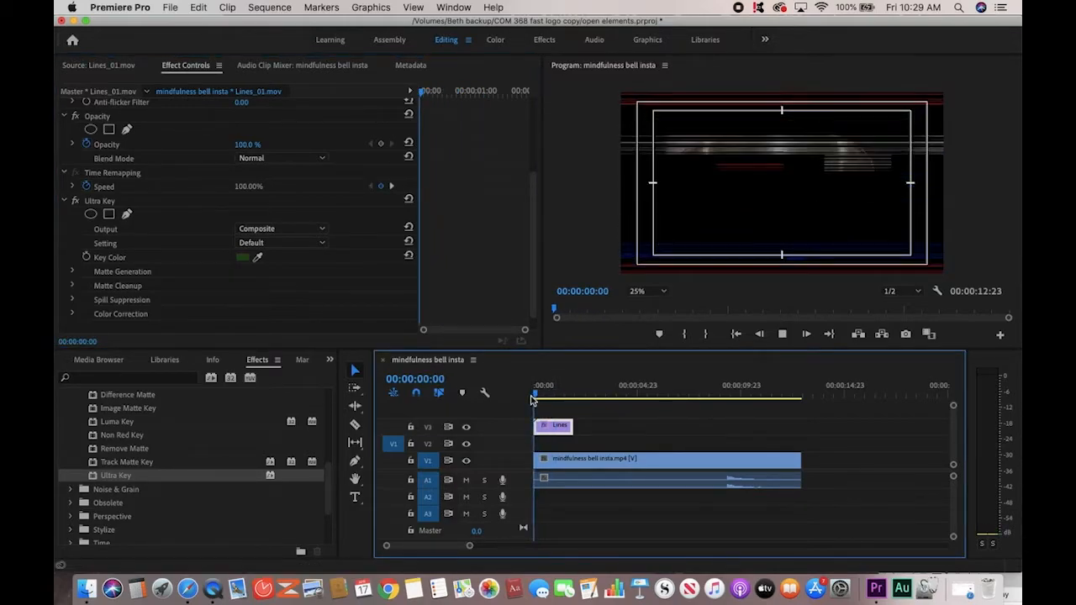
{"action": "key", "text": "space"}
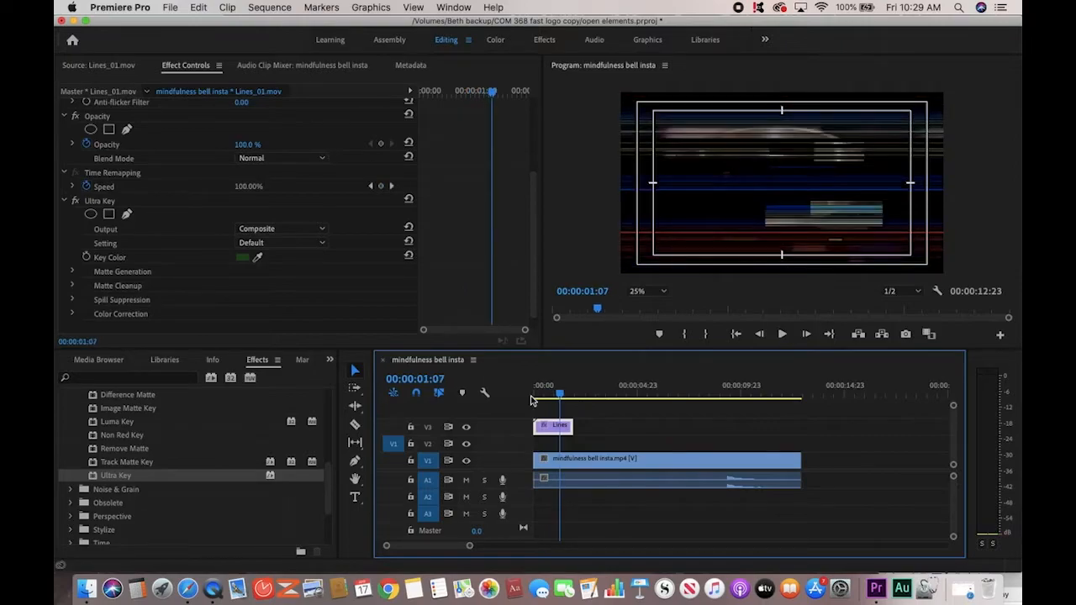
{"action": "key", "text": "space"}
{"action": "key", "text": "space"}
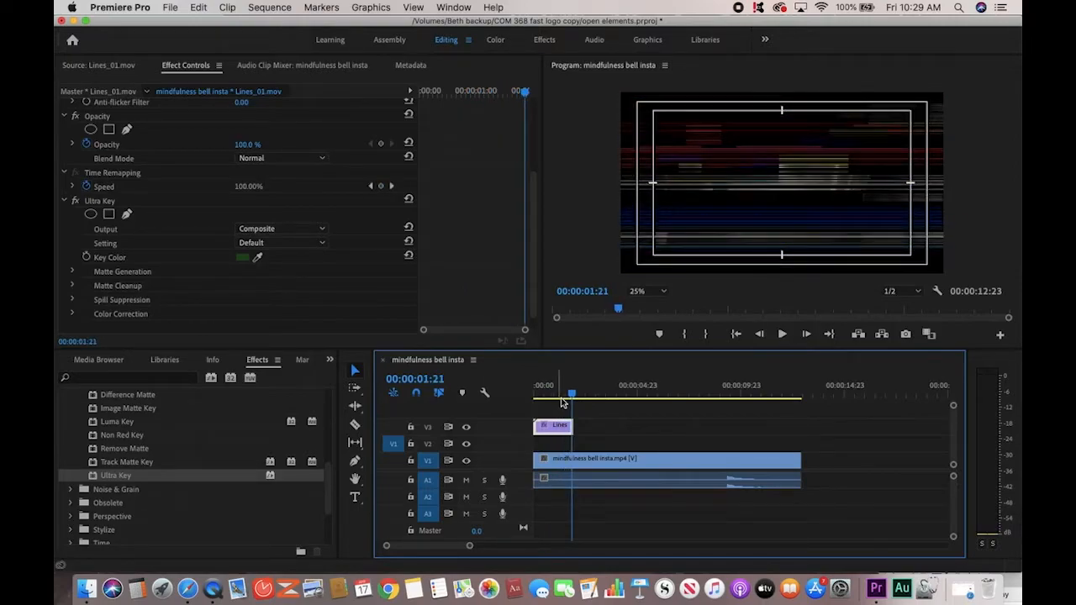
{"action": "left_click_drag", "start_coordinate": [571, 396], "coordinate": [519, 395]}
{"action": "key", "text": "space"}
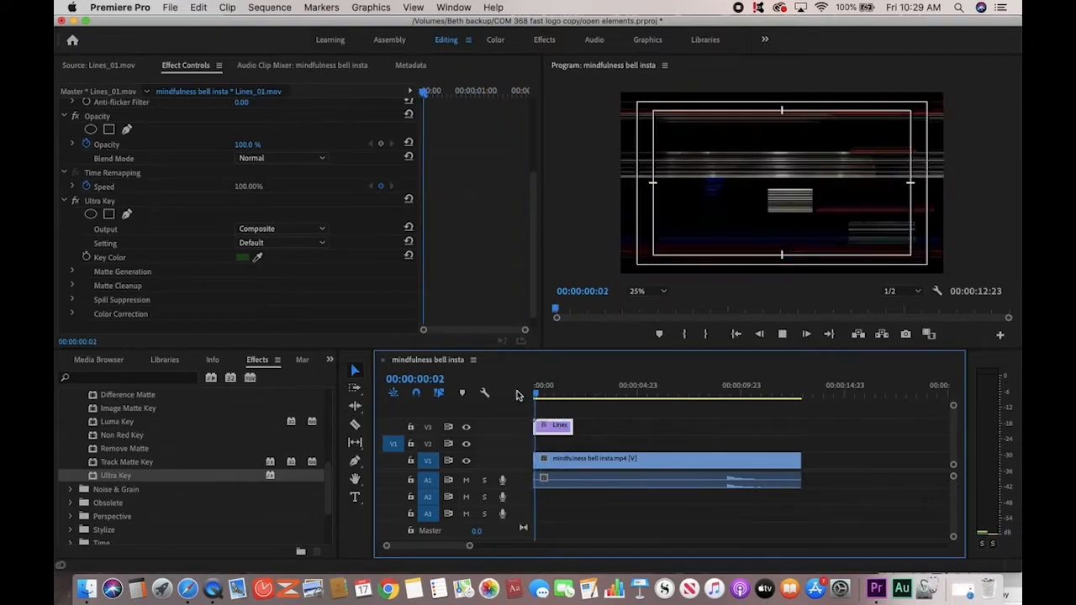
{"action": "key", "text": "space"}
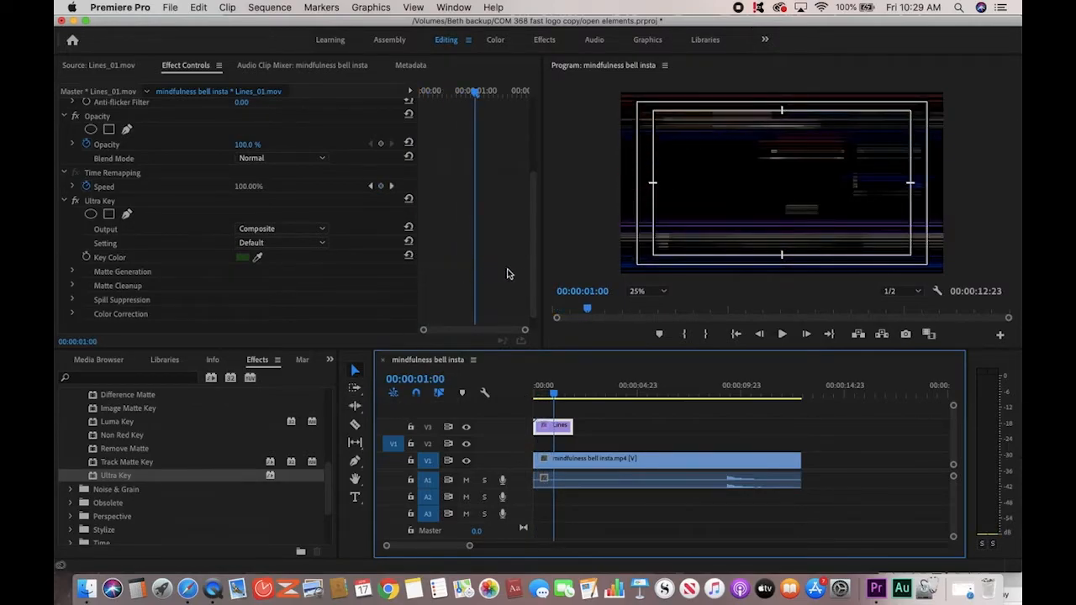
Step: Set the Ultra Key's Matte Generation Transparency to 80.0 and play the result from the sequence start
{"action": "left_click_drag", "start_coordinate": [532, 286], "coordinate": [536, 300]}
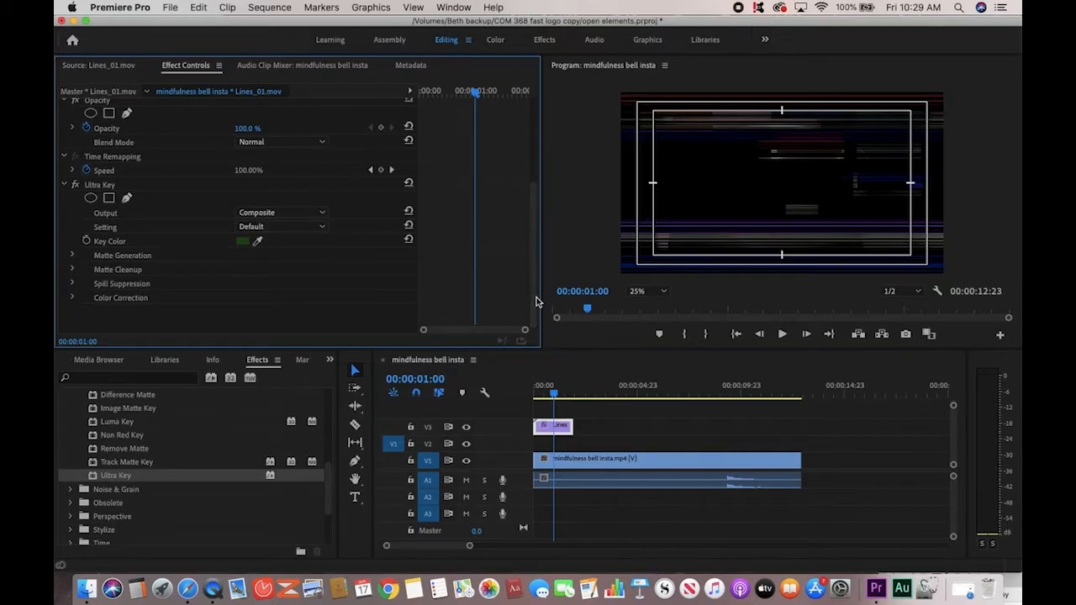
{"action": "left_click", "coordinate": [72, 255]}
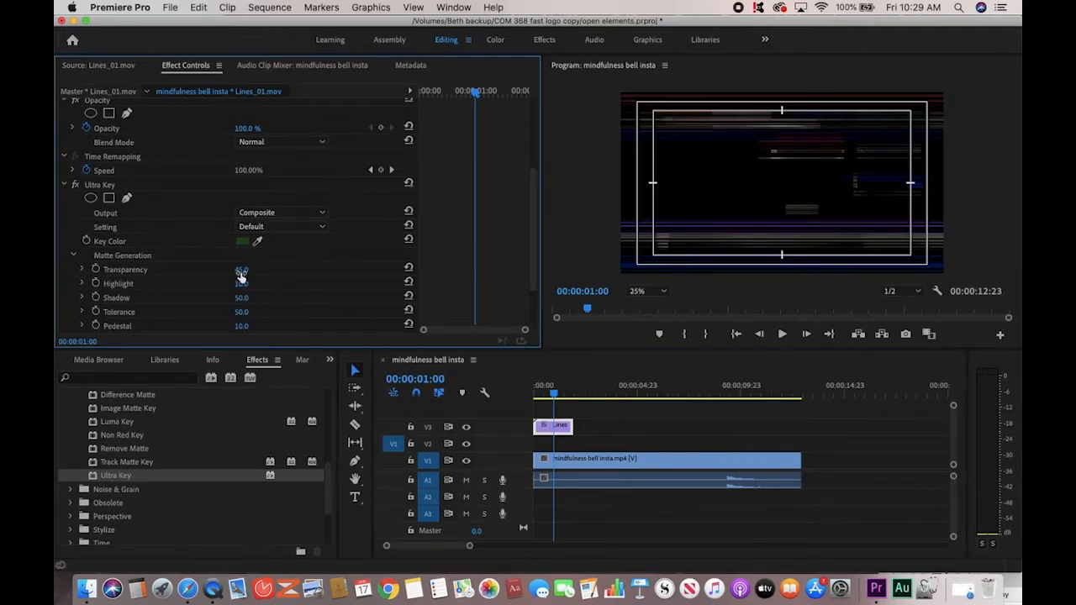
{"action": "left_click_drag", "start_coordinate": [241, 269], "coordinate": [270, 269]}
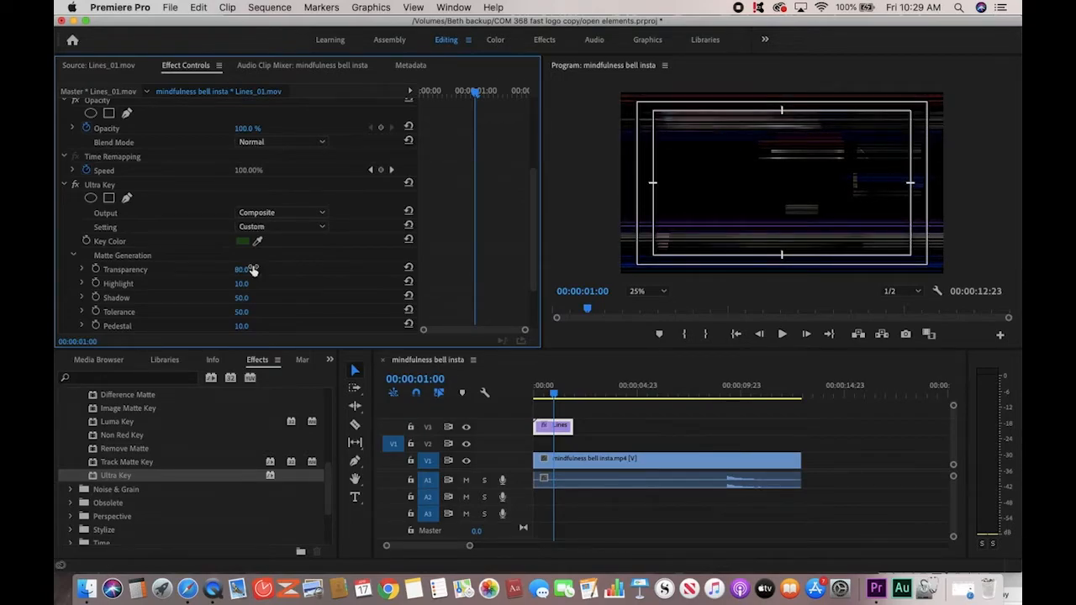
{"action": "left_click", "coordinate": [534, 395]}
{"action": "key", "text": "space"}
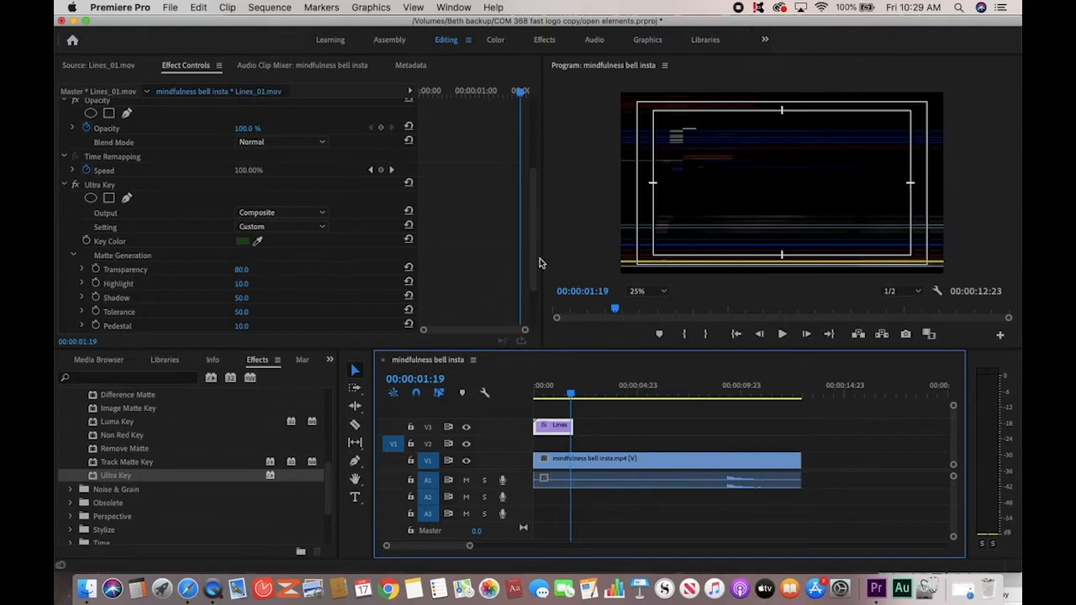
Step: Set the Ultra Key's Matte Generation Tolerance to 70.0 and play the keyed lines from the sequence start
{"action": "left_click_drag", "start_coordinate": [534, 260], "coordinate": [534, 287]}
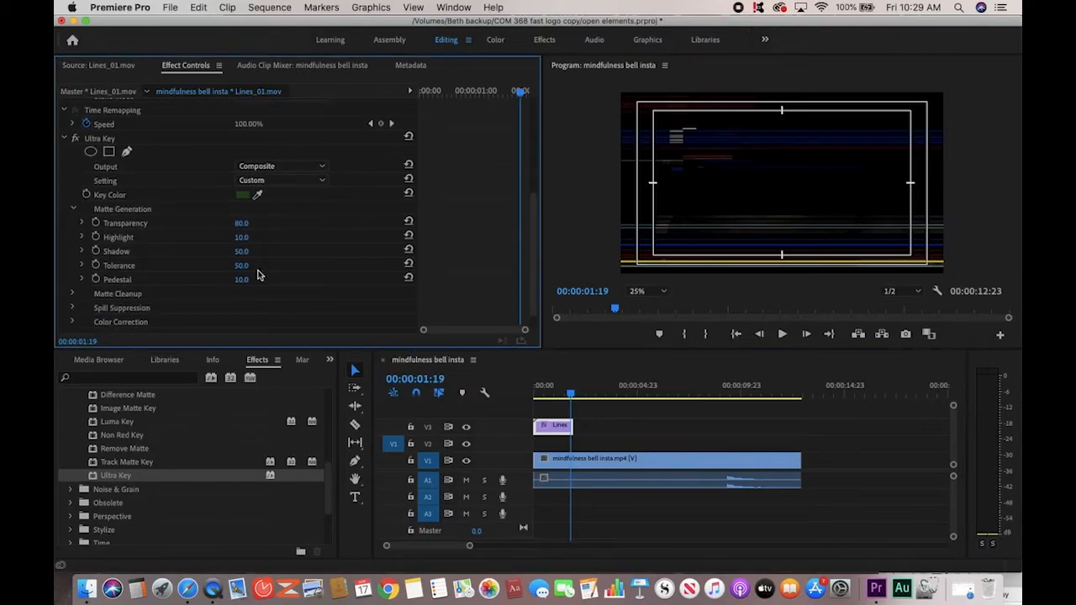
{"action": "left_click", "coordinate": [547, 394]}
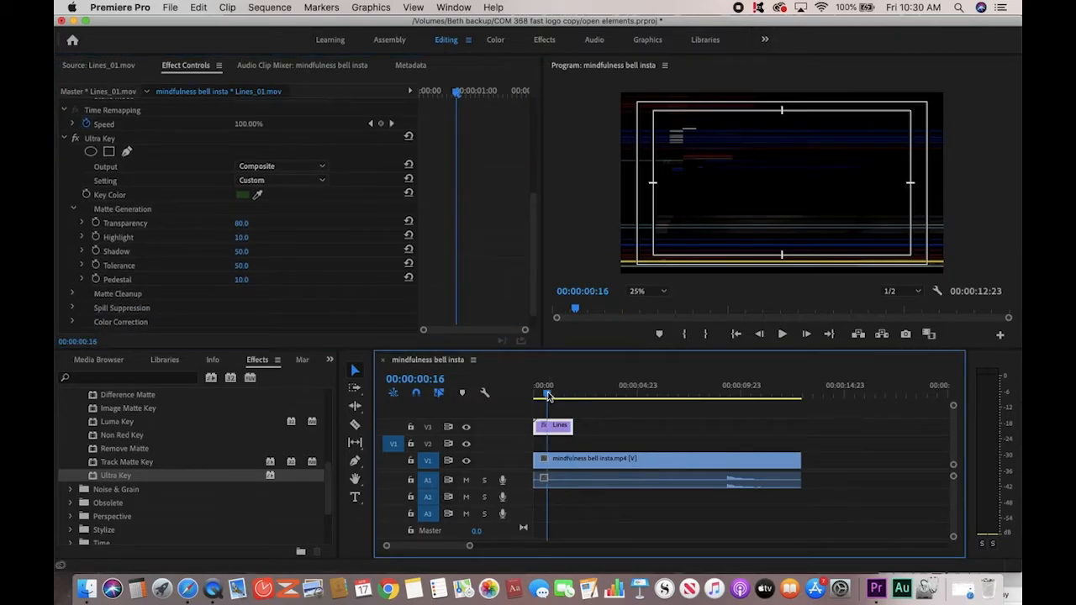
{"action": "left_click_drag", "start_coordinate": [241, 267], "coordinate": [253, 267]}
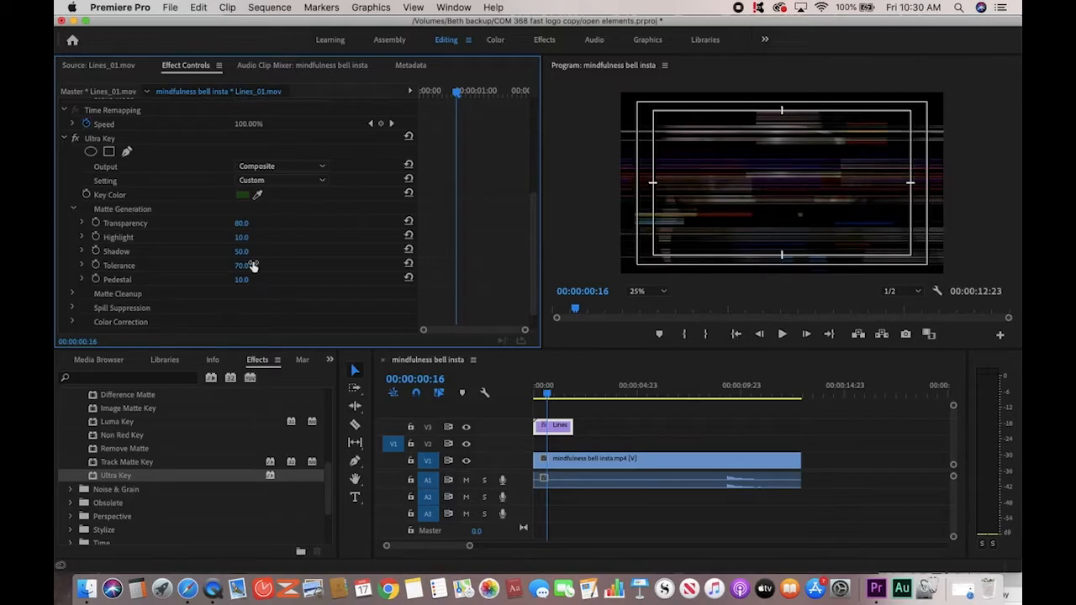
{"action": "left_click_drag", "start_coordinate": [543, 391], "coordinate": [530, 401]}
{"action": "key", "text": "space"}
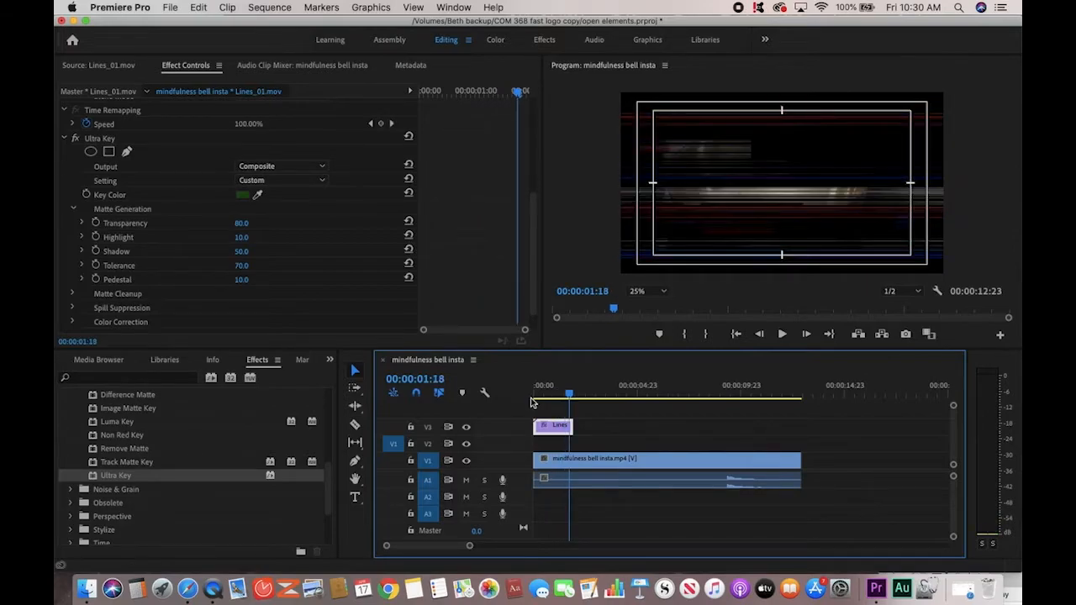
{"action": "key", "text": "space"}
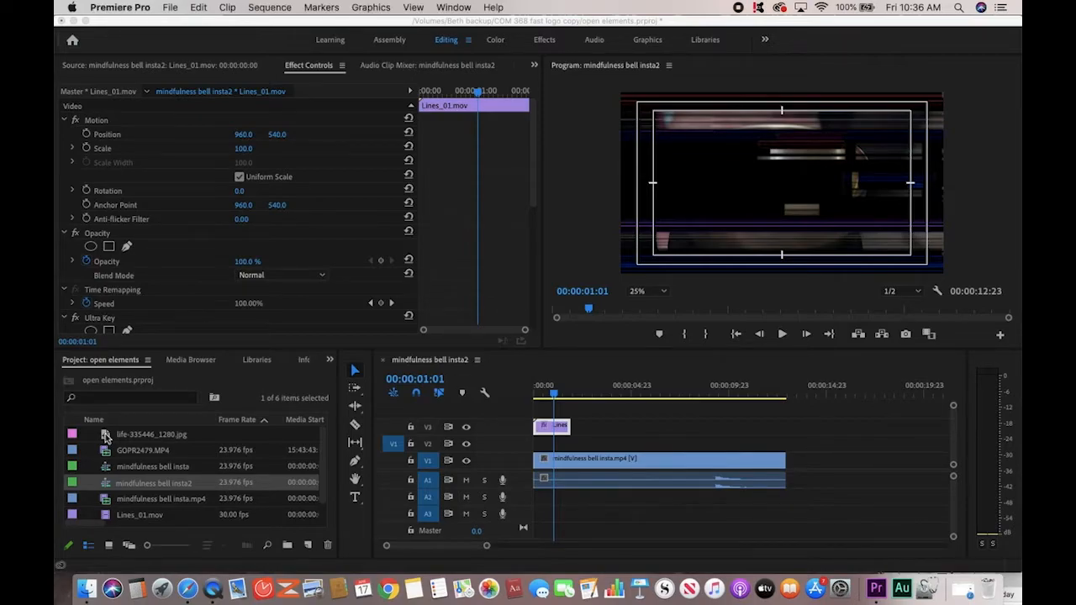
Step: Preview life-335446_1280.jpg in the Source monitor, place it at the start of V2, and return the playhead to the sequence start
{"action": "double_click", "coordinate": [106, 435]}
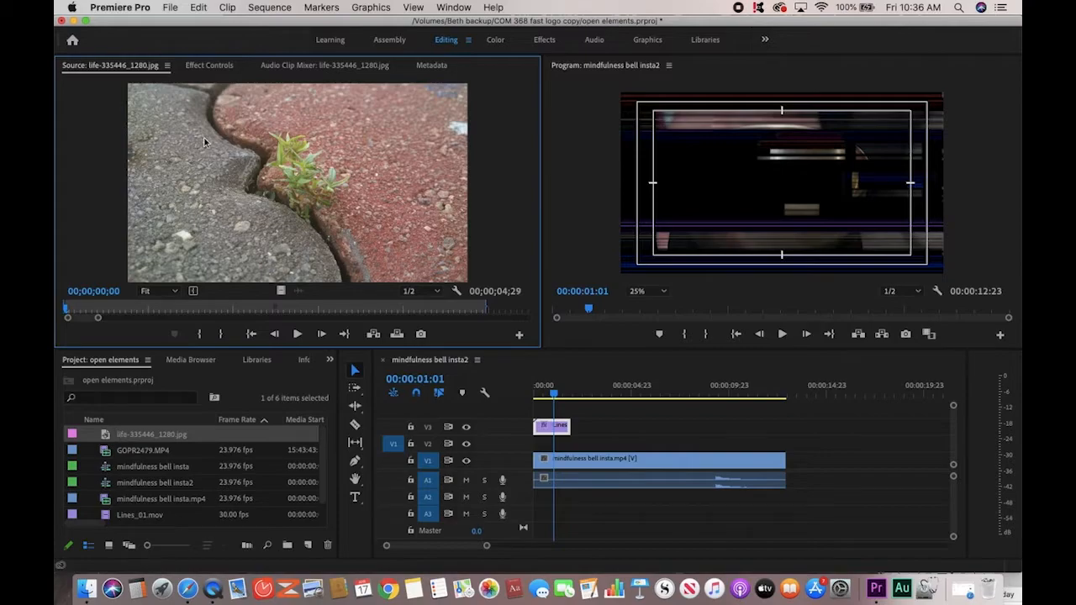
{"action": "left_click", "coordinate": [205, 67]}
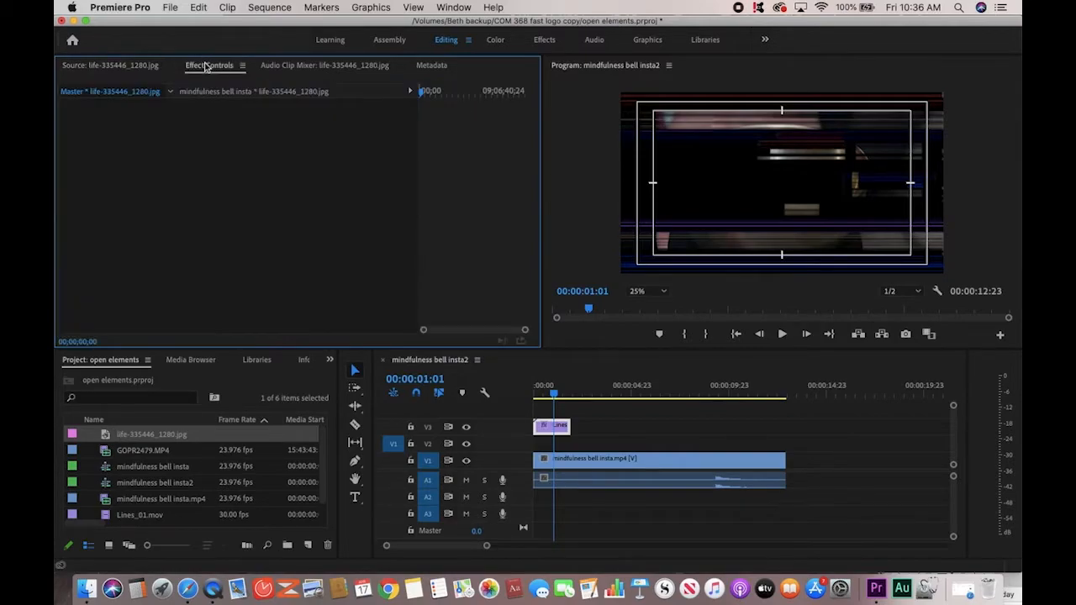
{"action": "left_click", "coordinate": [149, 65]}
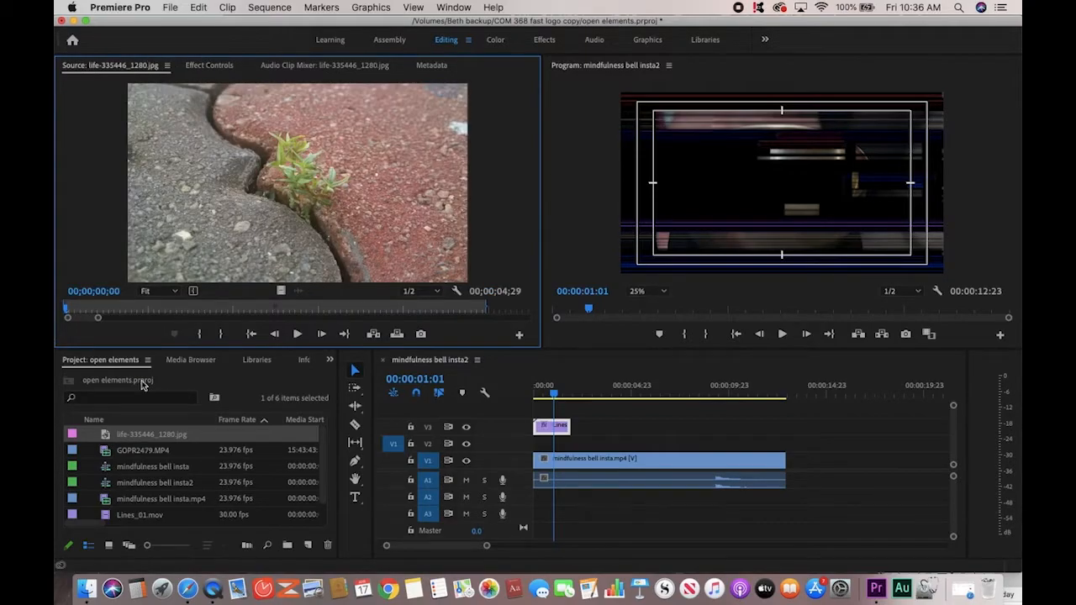
{"action": "left_click_drag", "start_coordinate": [110, 435], "coordinate": [533, 450]}
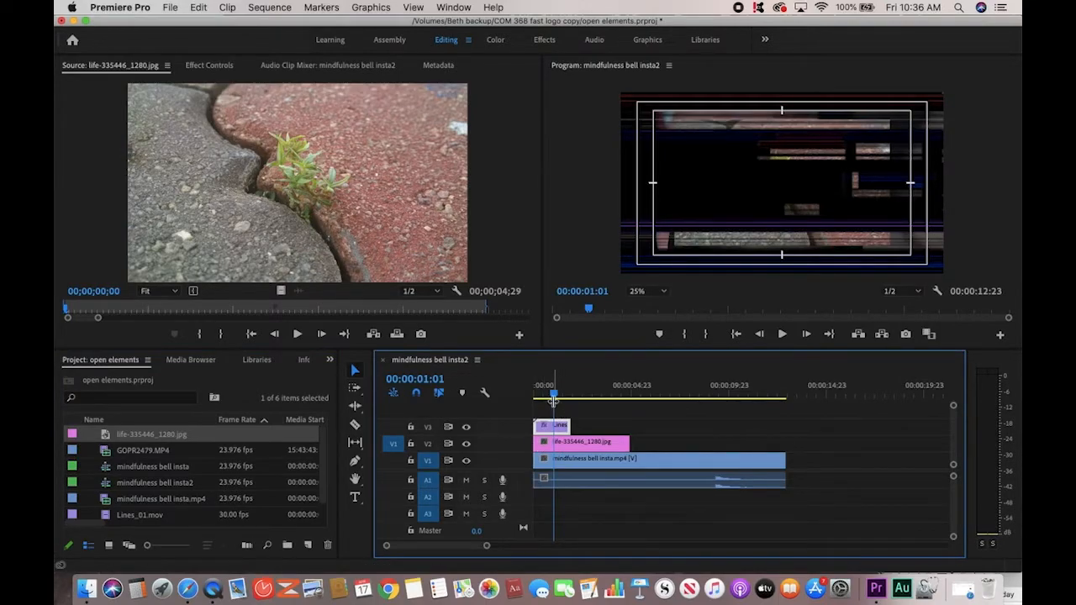
{"action": "left_click_drag", "start_coordinate": [555, 395], "coordinate": [531, 397]}
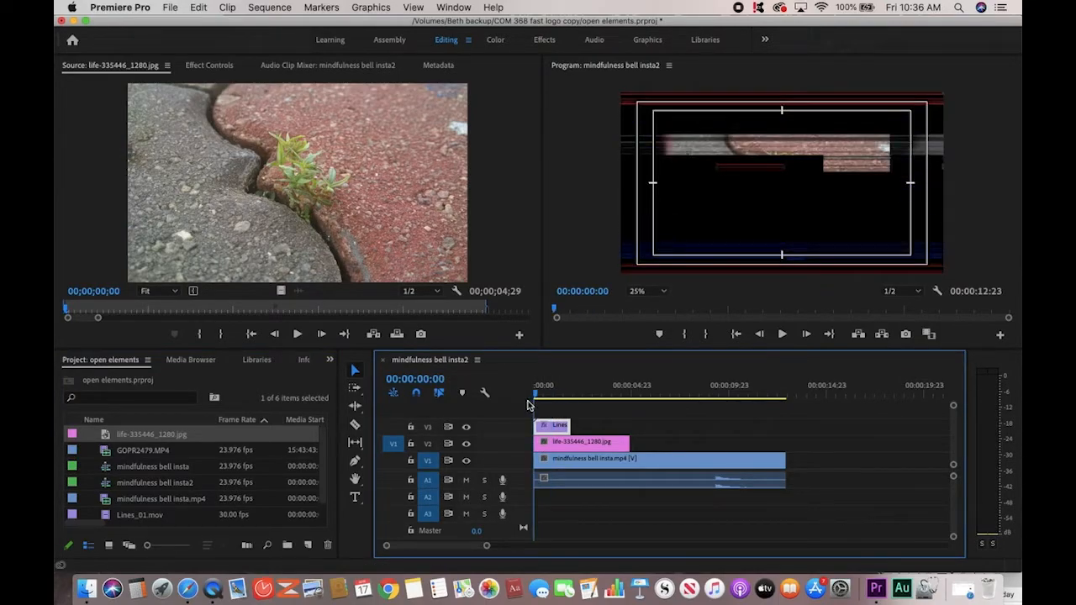
Step: Play the layered clips from the sequence start and apply Track Matte Key to the life-335446_1280.jpg clip on V2
{"action": "key", "text": "space"}
{"action": "key", "text": "space"}
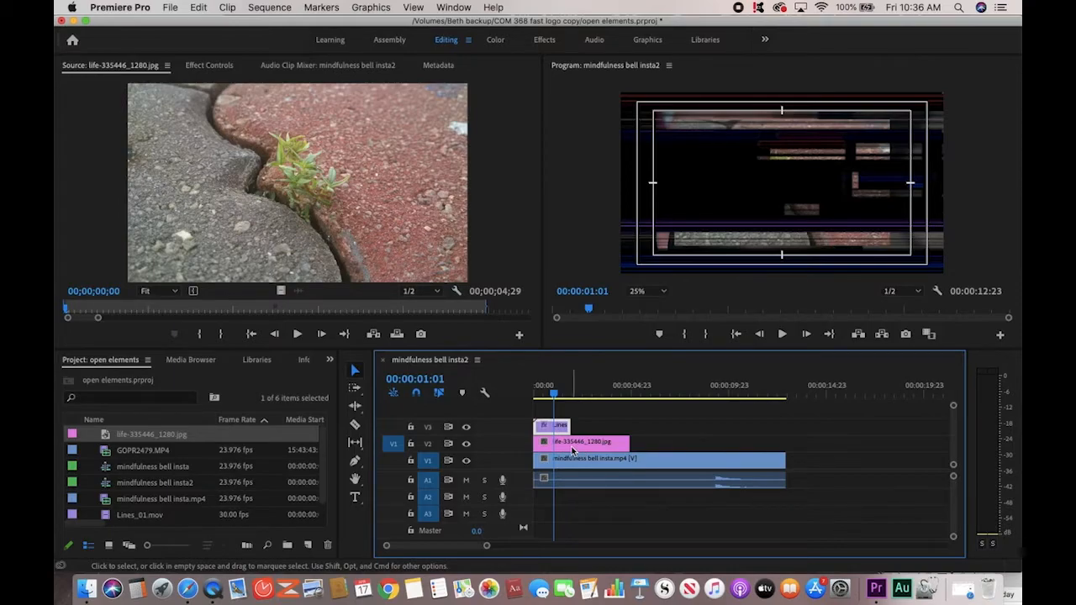
{"action": "left_click", "coordinate": [572, 451]}
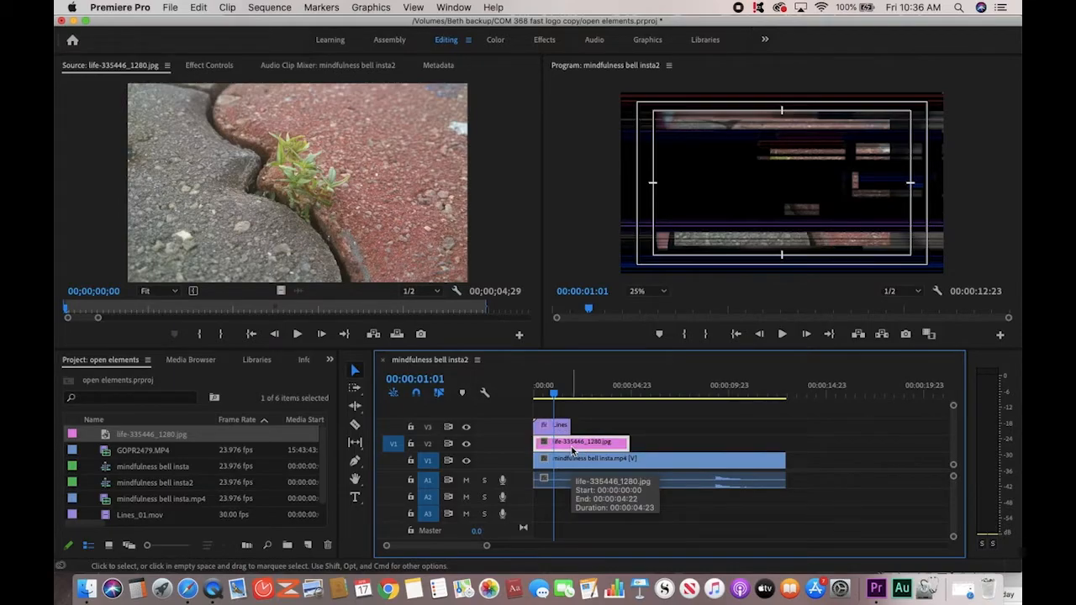
{"action": "left_click", "coordinate": [330, 360]}
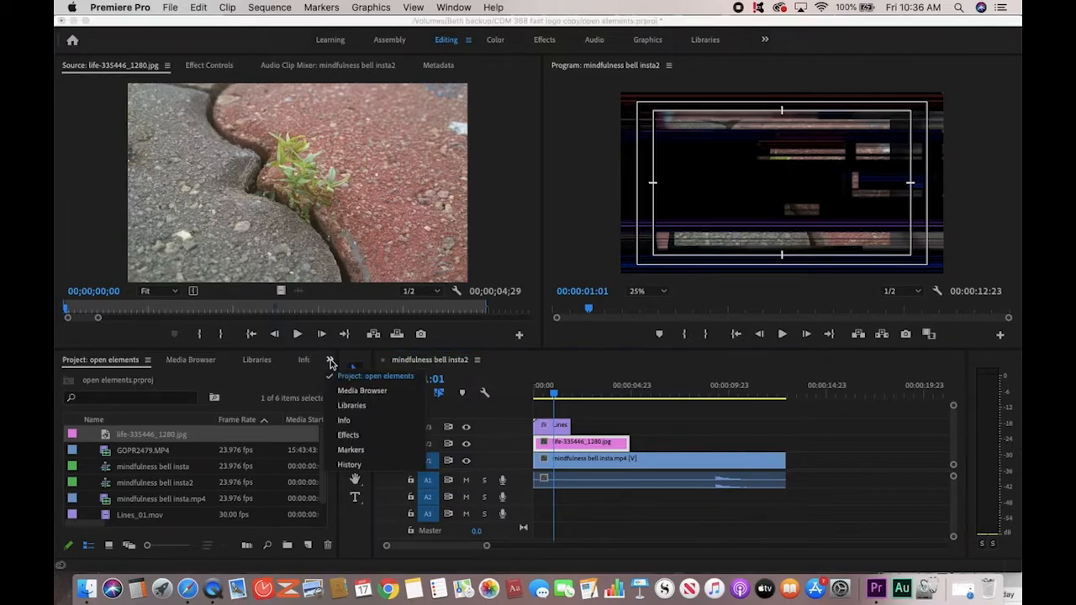
{"action": "left_click", "coordinate": [347, 435]}
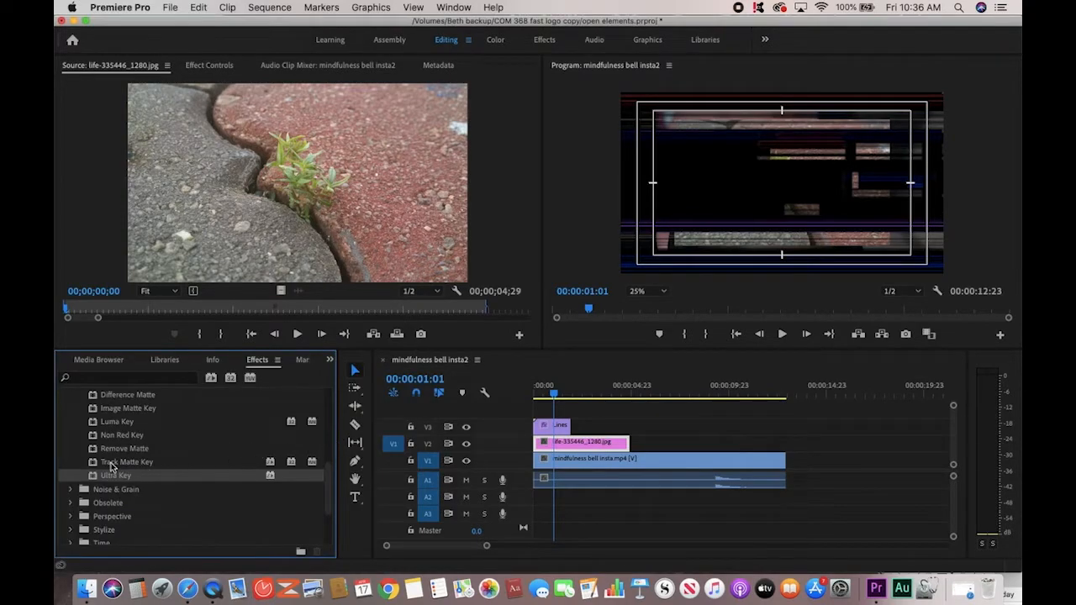
{"action": "left_click", "coordinate": [99, 464]}
{"action": "left_click_drag", "start_coordinate": [94, 464], "coordinate": [569, 446]}
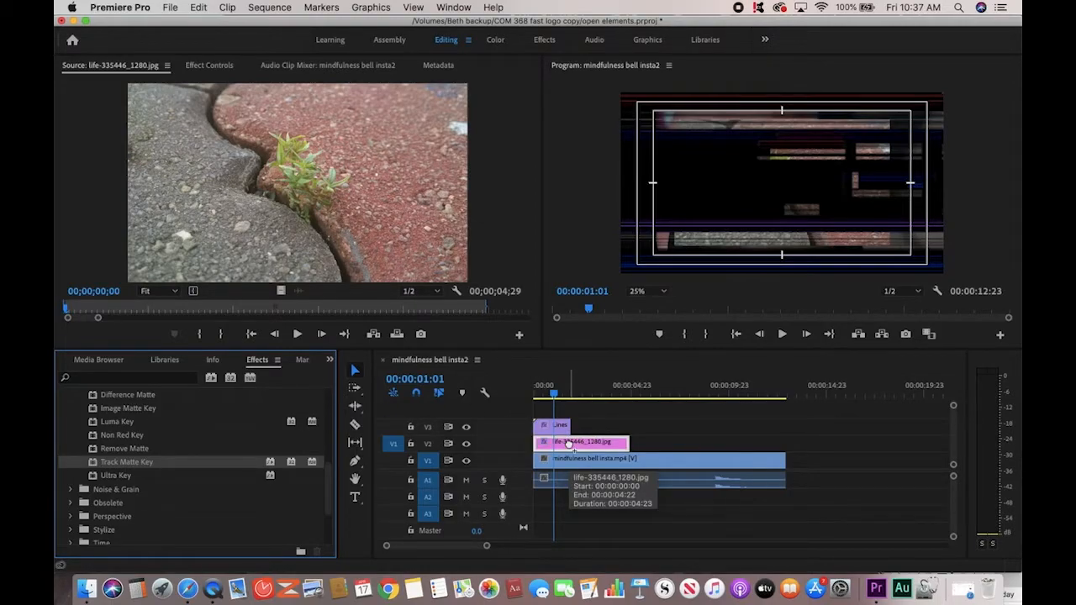
Step: Set the Track Matte Key's Matte to Video 3 on the life-335446_1280.jpg clip
{"action": "left_click", "coordinate": [206, 65]}
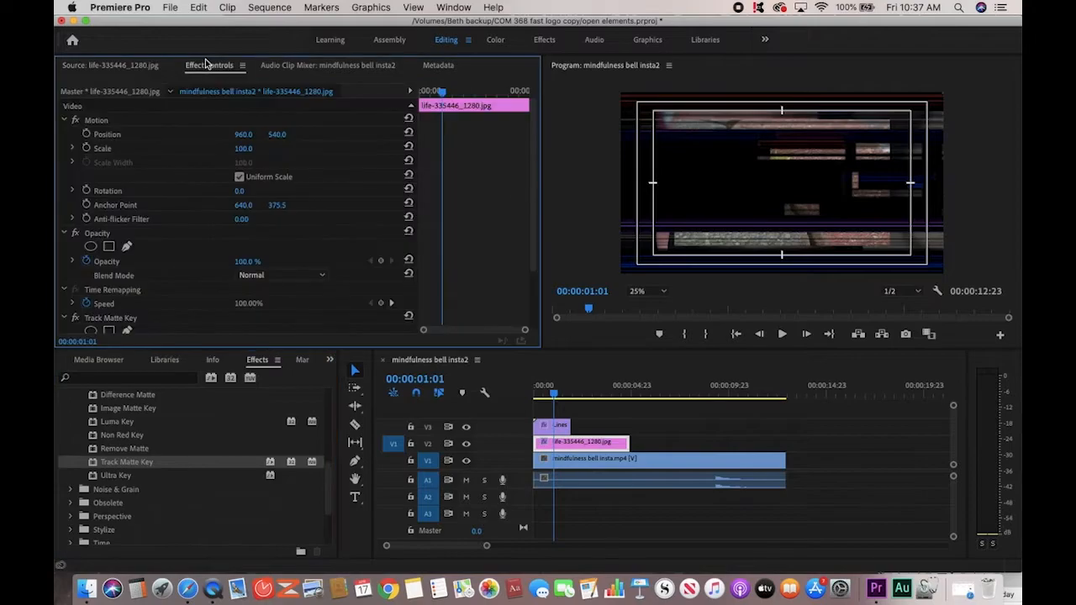
{"action": "scroll", "coordinate": [309, 188], "scroll_direction": "down", "scroll_amount": 3}
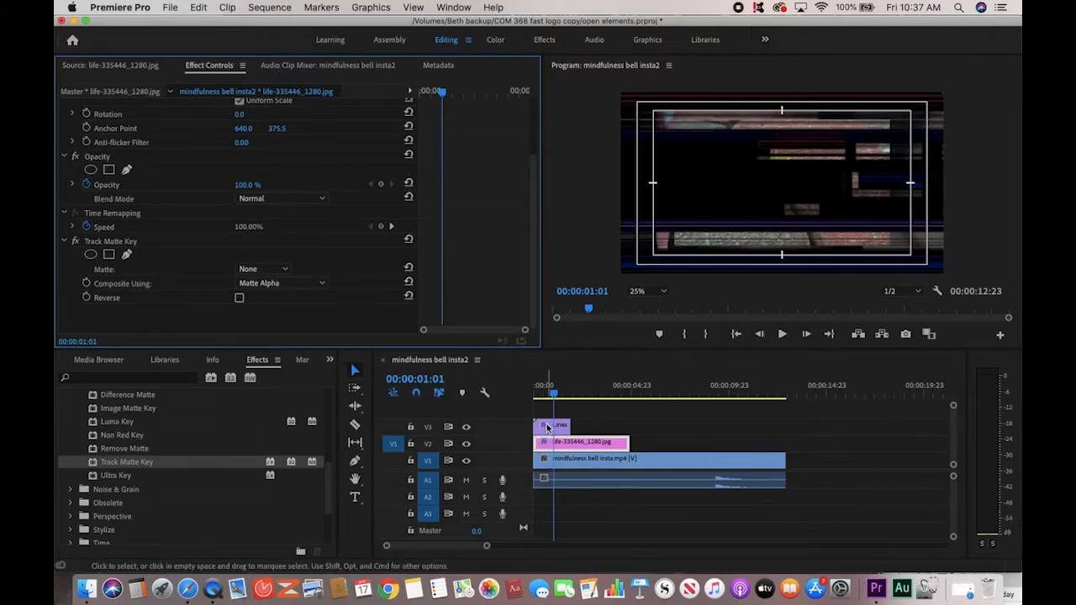
{"action": "left_click", "coordinate": [286, 270]}
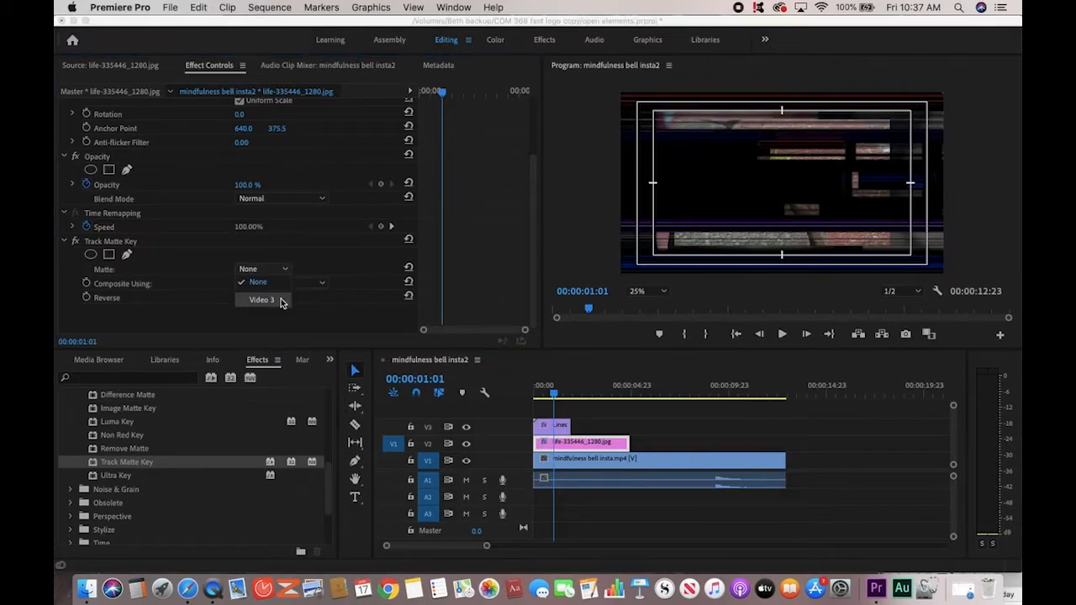
{"action": "left_click", "coordinate": [281, 300]}
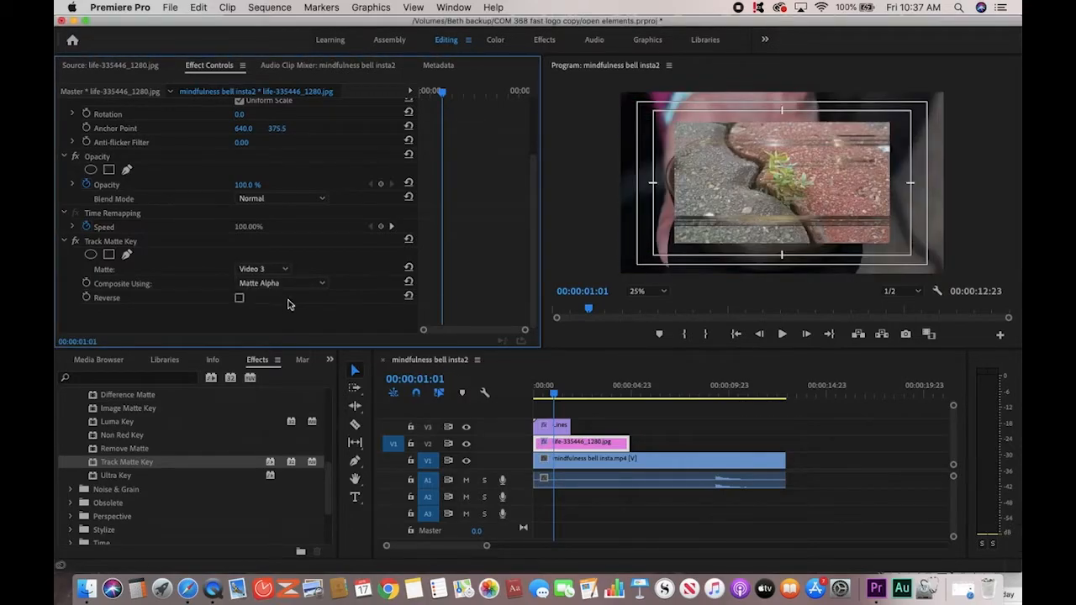
Step: Scale the life-335446_1280.jpg clip on V2 to 158.0 so that it fills the frame
{"action": "double_click", "coordinate": [590, 448]}
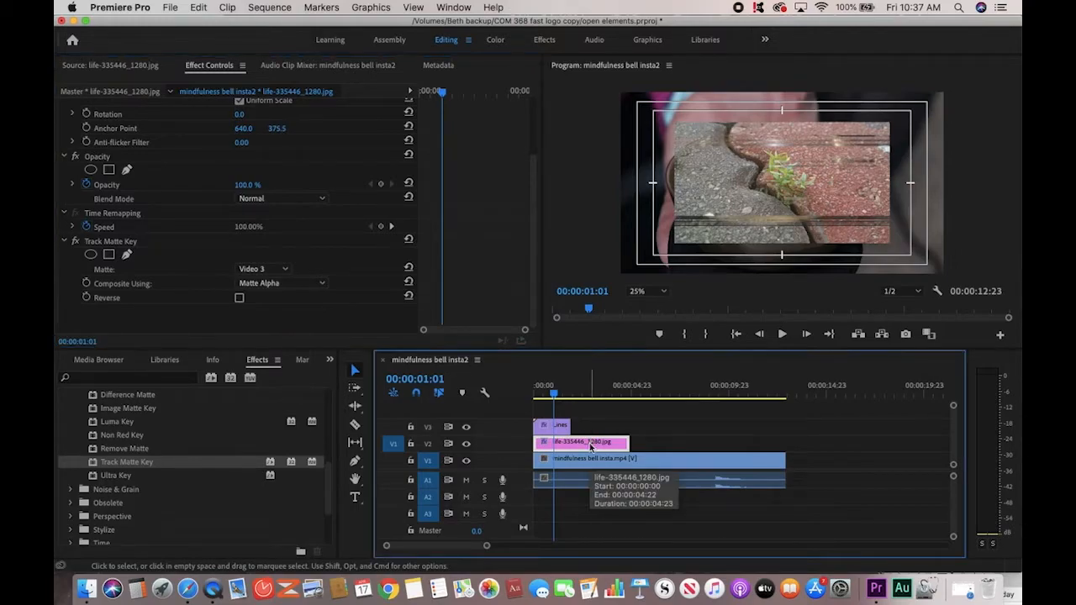
{"action": "left_click", "coordinate": [321, 69]}
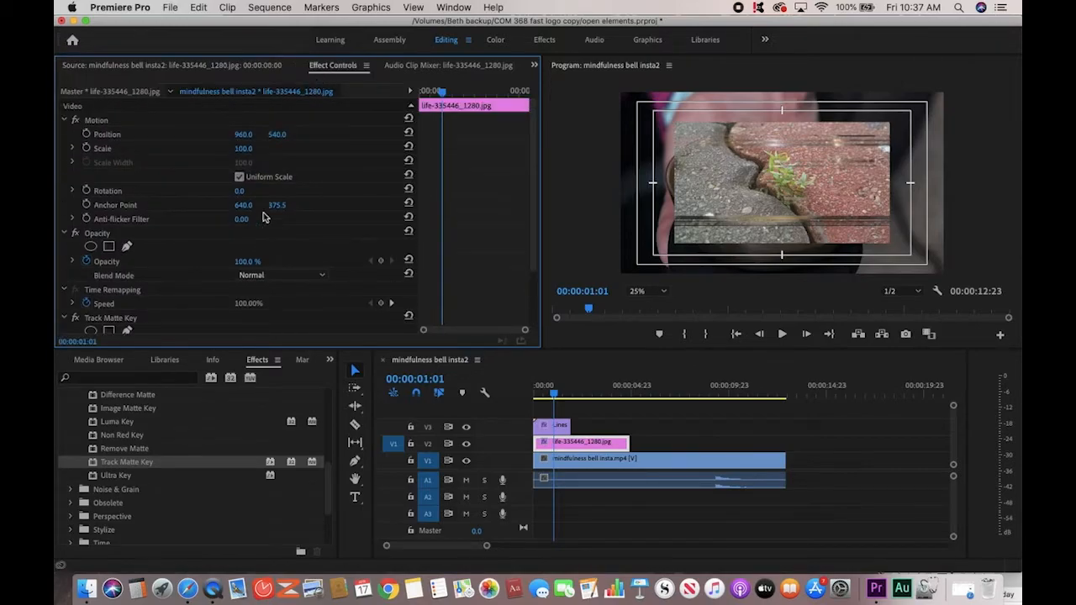
{"action": "left_click", "coordinate": [247, 148]}
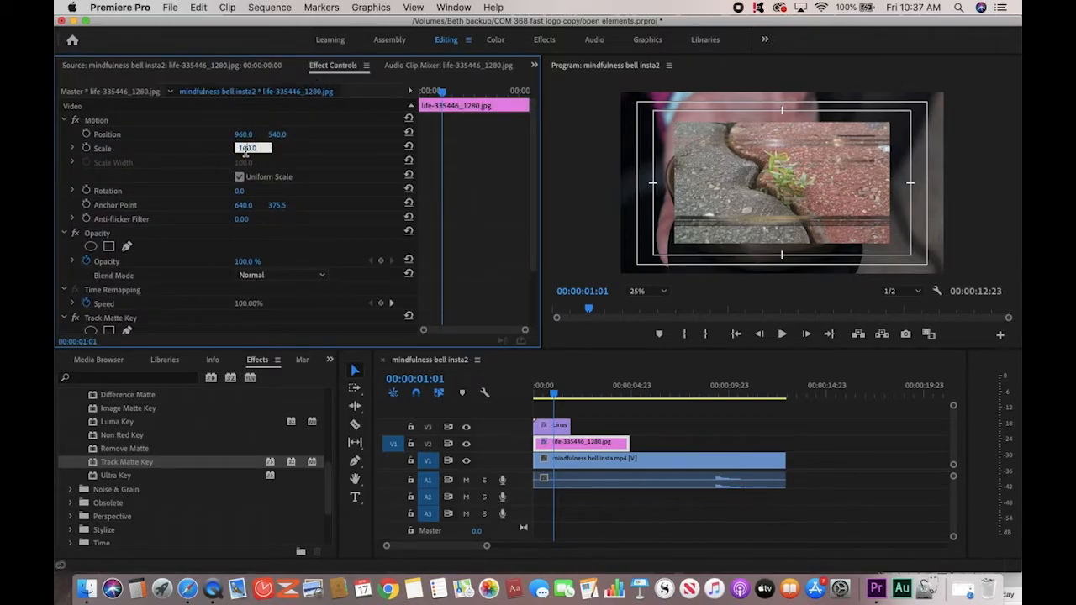
{"action": "left_click", "coordinate": [216, 149]}
{"action": "left_click_drag", "start_coordinate": [243, 148], "coordinate": [279, 148]}
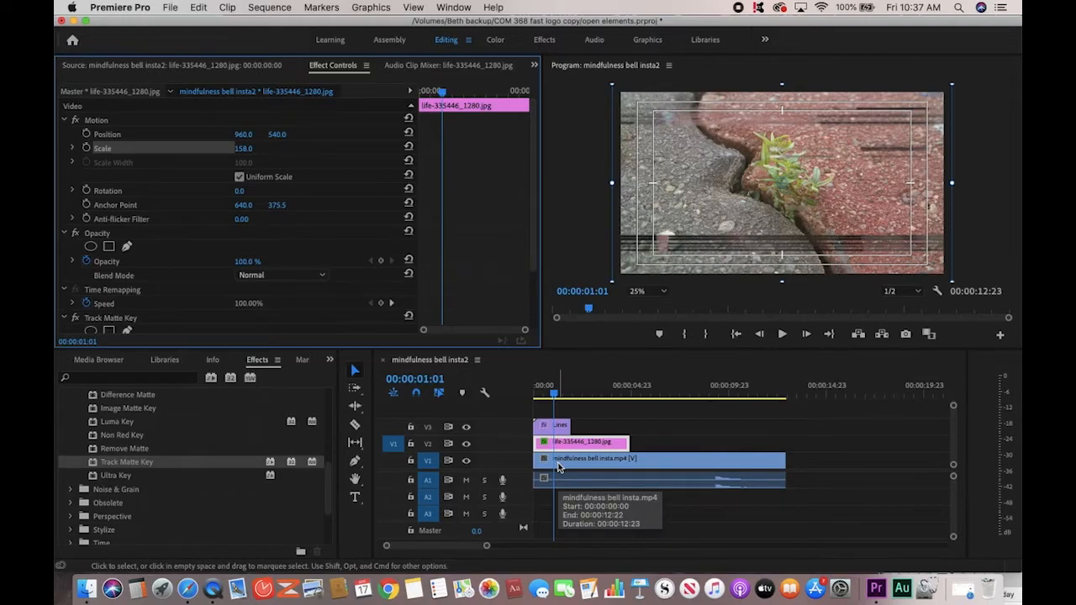
Step: Play the track-matted image over the bell footage from the sequence start to check the scaled result
{"action": "left_click", "coordinate": [542, 396]}
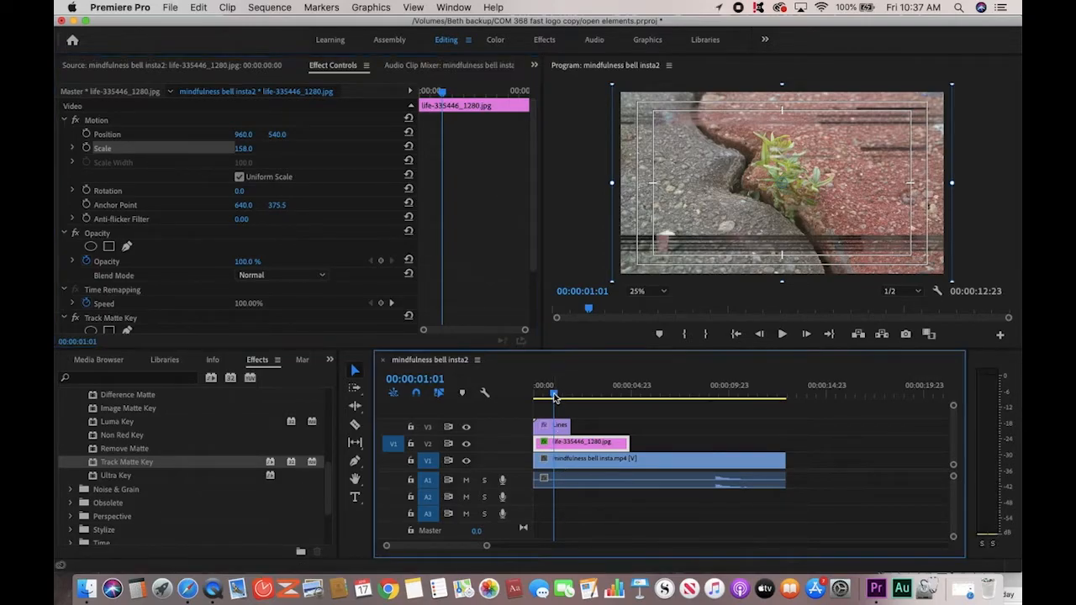
{"action": "left_click_drag", "start_coordinate": [541, 394], "coordinate": [533, 394]}
{"action": "key", "text": "space"}
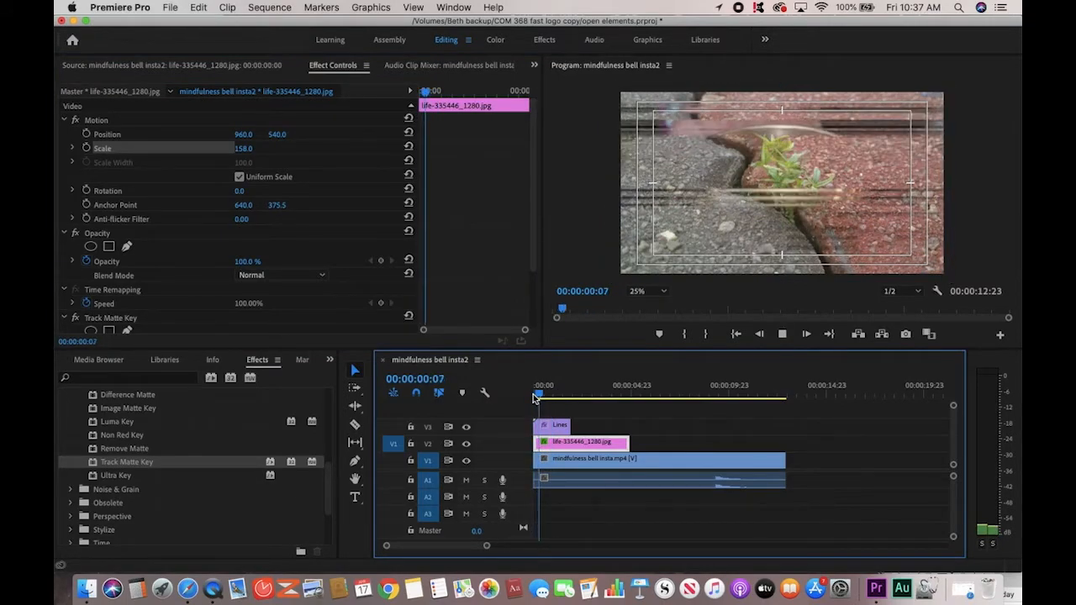
{"action": "key", "text": "space"}
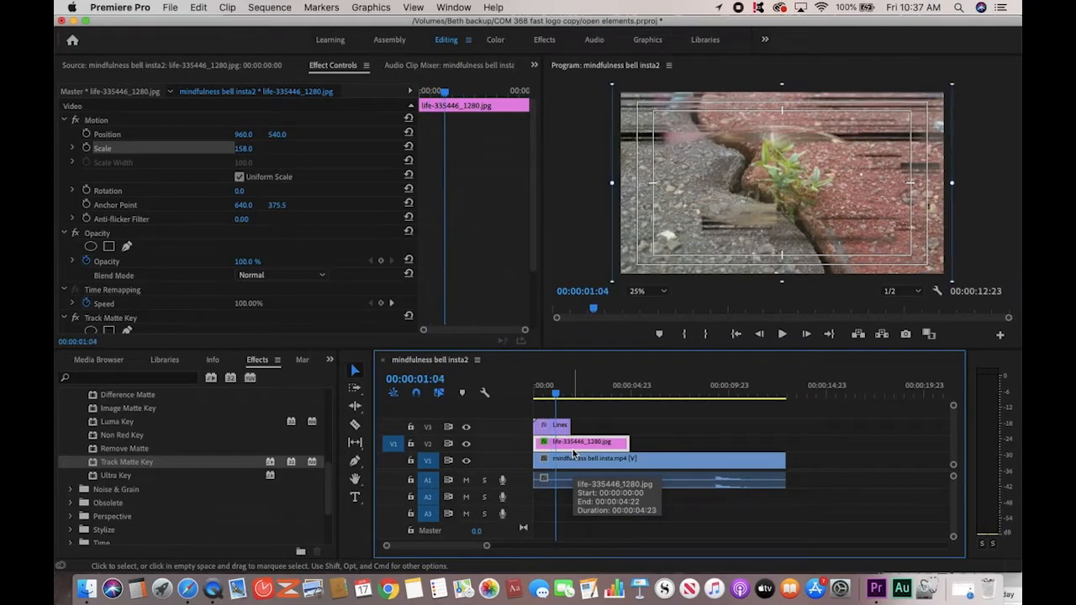
{"action": "key", "text": "space"}
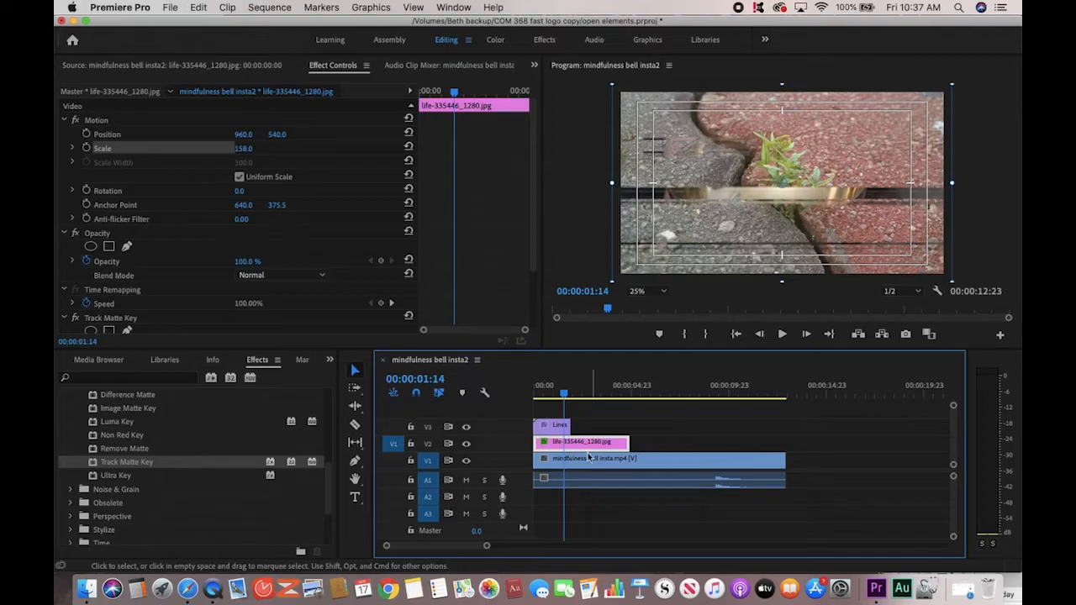
Step: Set the life-335446_1280.jpg clip's Opacity to 64.0 % at 00:00:00:16
{"action": "left_click_drag", "start_coordinate": [565, 398], "coordinate": [547, 401]}
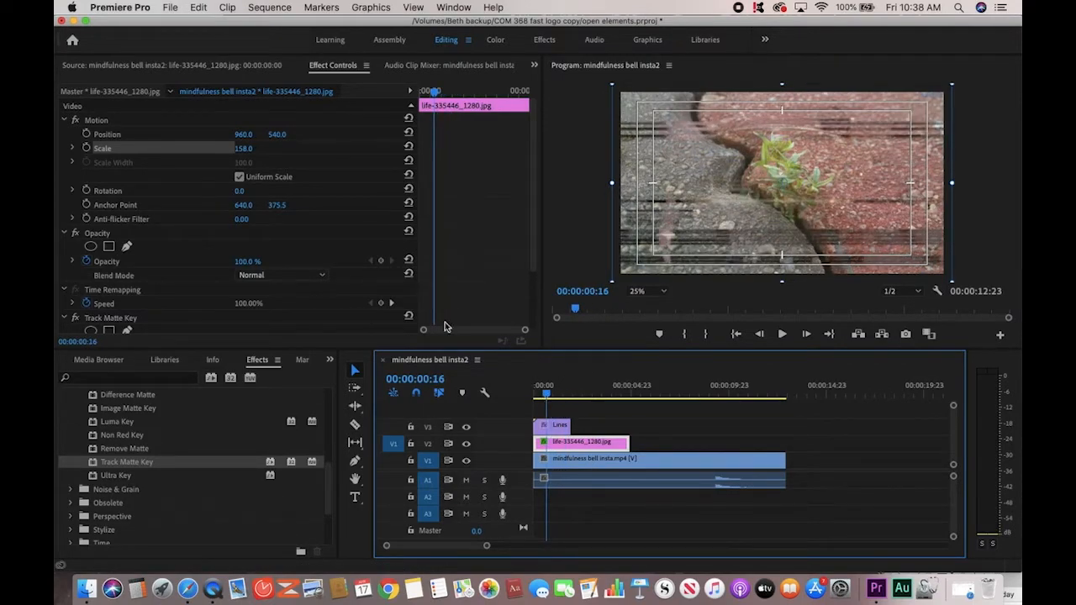
{"action": "left_click_drag", "start_coordinate": [531, 255], "coordinate": [529, 300]}
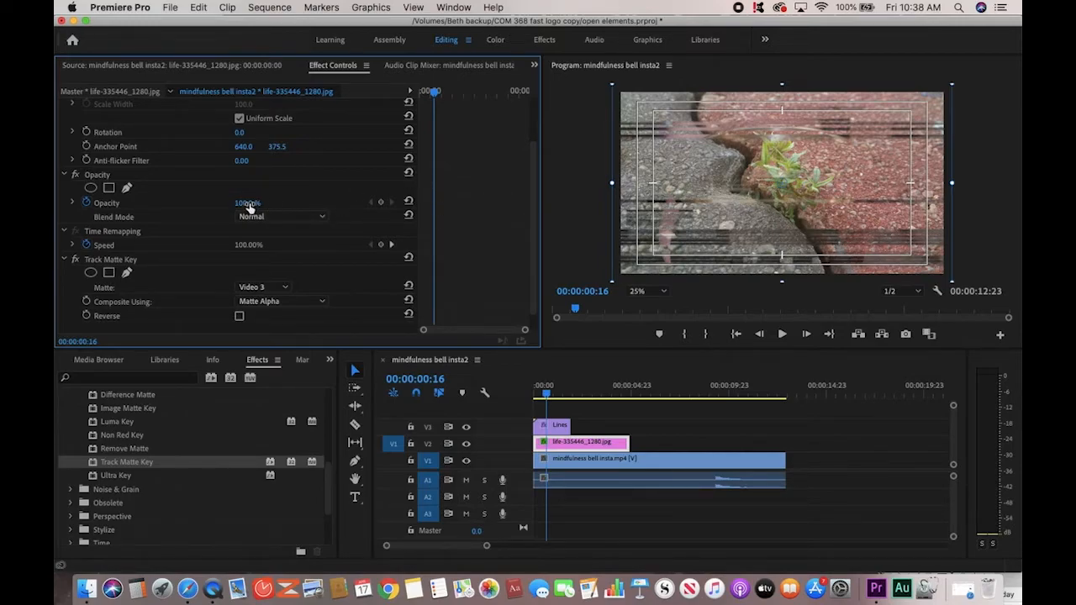
{"action": "left_click_drag", "start_coordinate": [247, 203], "coordinate": [222, 203]}
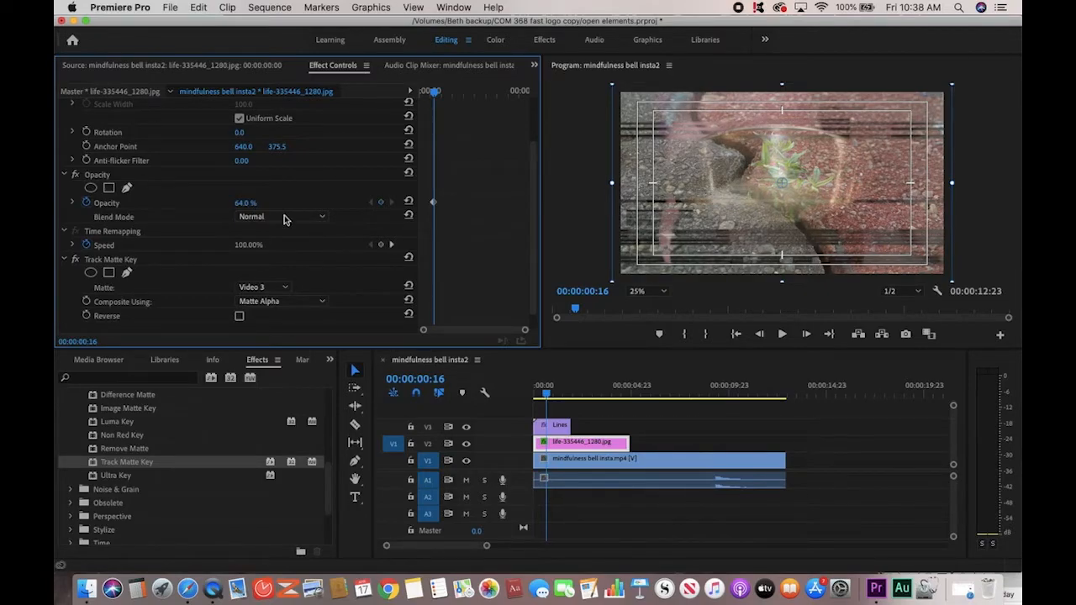
Step: Play the semi-transparent image over the bell footage twice from the sequence start
{"action": "left_click_drag", "start_coordinate": [547, 391], "coordinate": [528, 395]}
{"action": "key", "text": "space"}
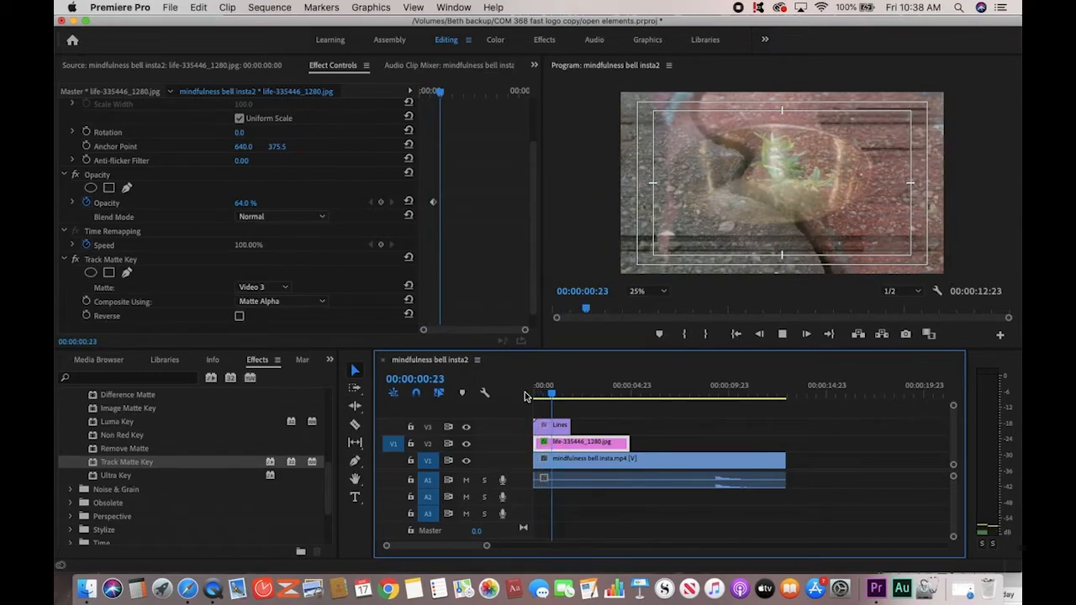
{"action": "key", "text": "space"}
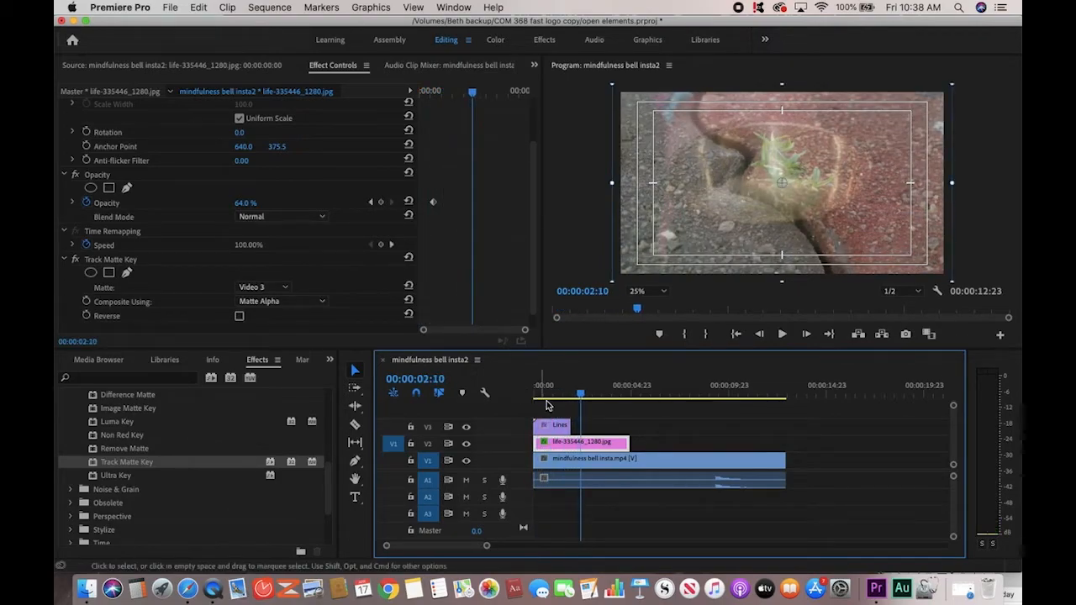
{"action": "left_click_drag", "start_coordinate": [579, 397], "coordinate": [525, 392]}
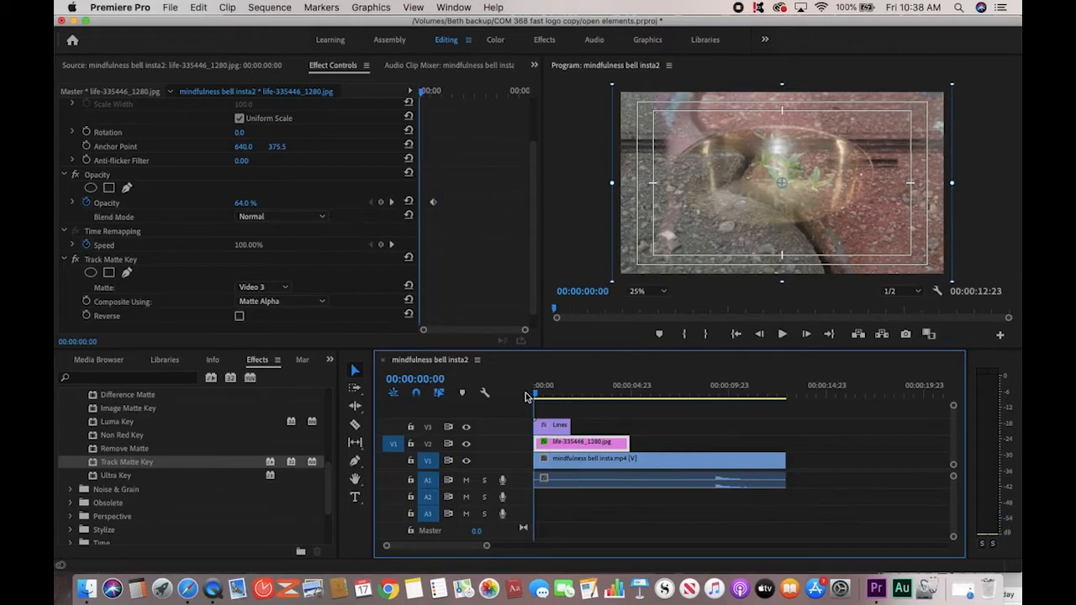
{"action": "key", "text": "space"}
{"action": "key", "text": "space"}
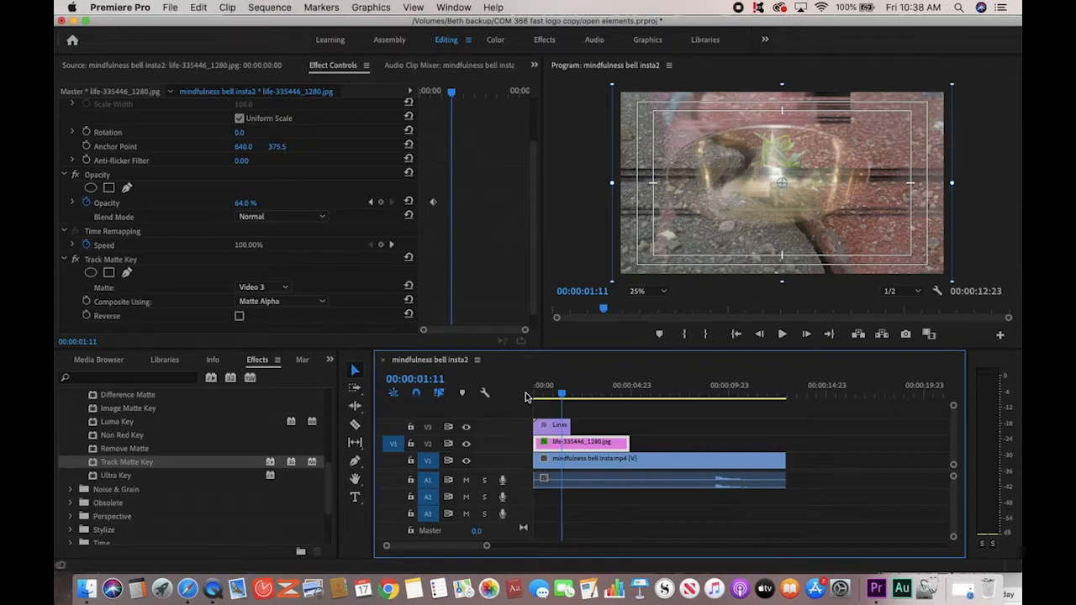
Step: Change the life-335446_1280.jpg clip's blend mode to Lighten and play the blended result twice from around the sequence start
{"action": "left_click", "coordinate": [320, 220]}
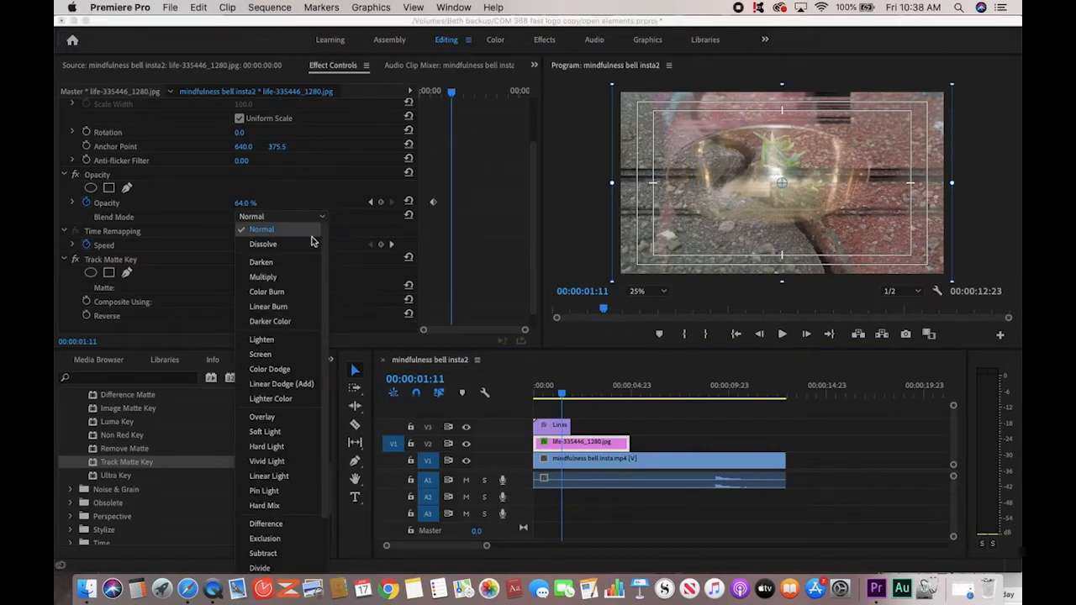
{"action": "left_click", "coordinate": [291, 341]}
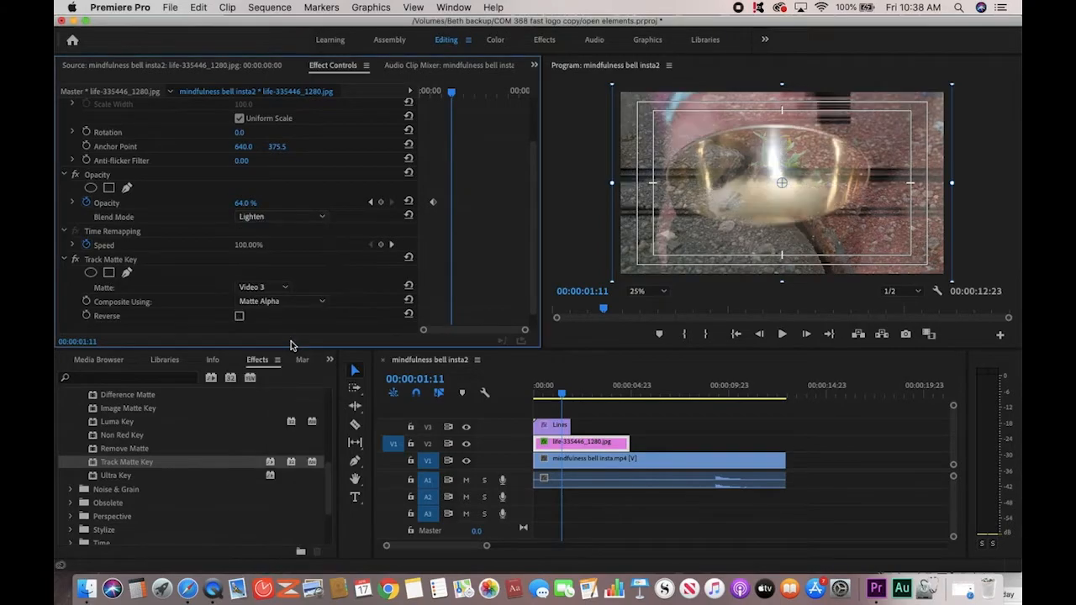
{"action": "left_click", "coordinate": [561, 398]}
{"action": "left_click_drag", "start_coordinate": [562, 398], "coordinate": [535, 399]}
{"action": "key", "text": "space"}
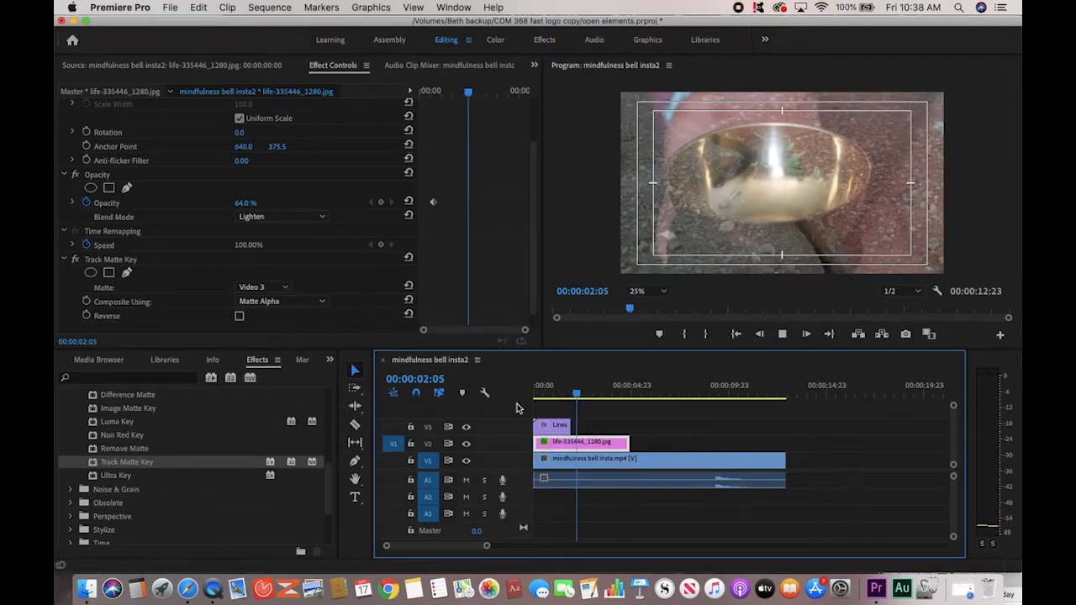
{"action": "key", "text": "space"}
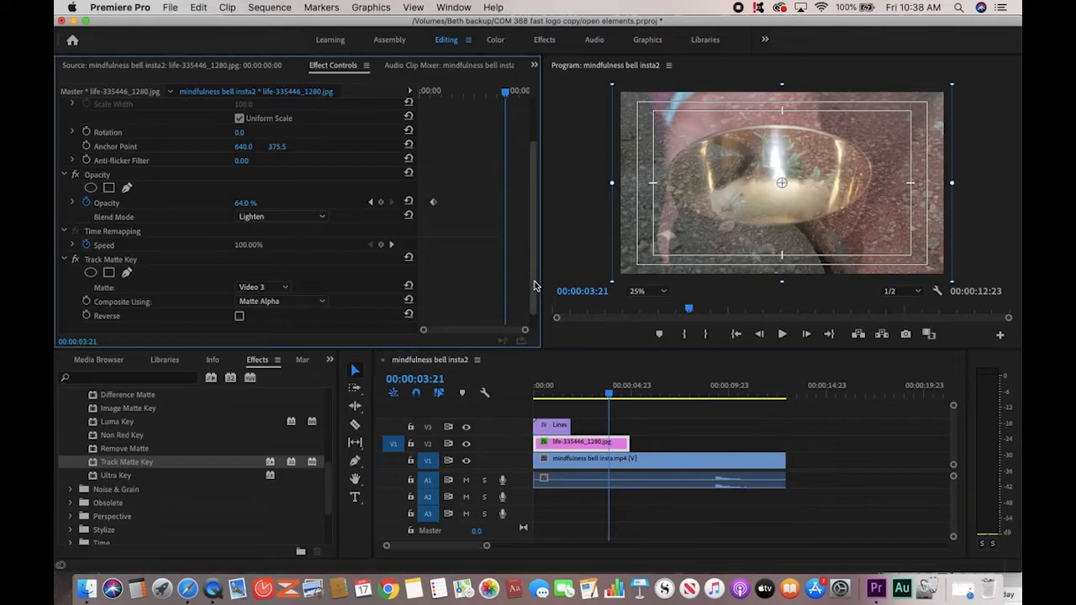
{"action": "scroll", "coordinate": [534, 286], "scroll_direction": "down", "scroll_amount": 2}
{"action": "left_click", "coordinate": [537, 398]}
{"action": "key", "text": "space"}
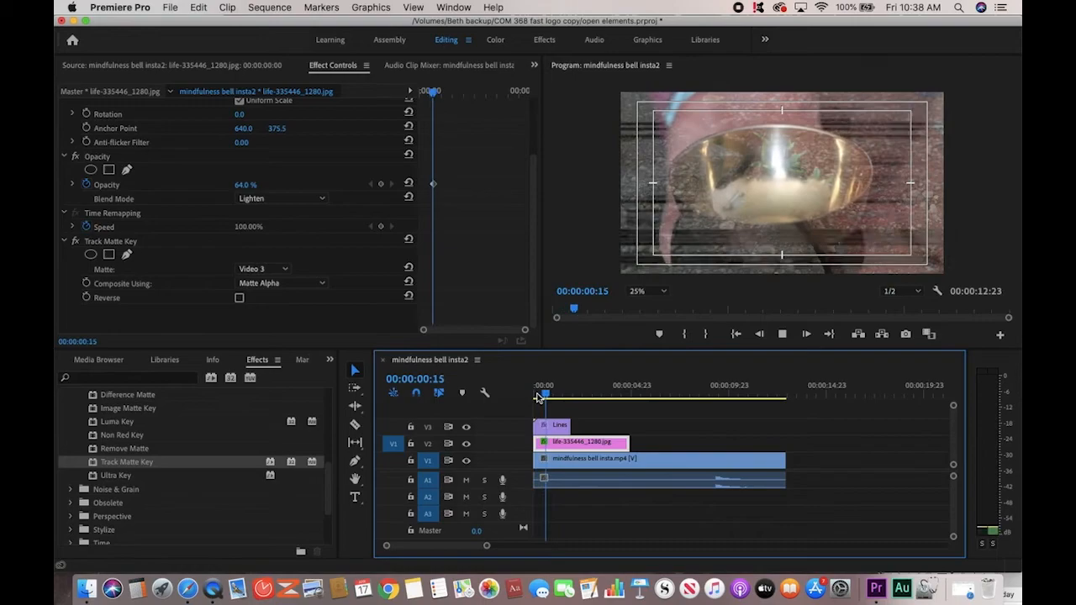
{"action": "key", "text": "space"}
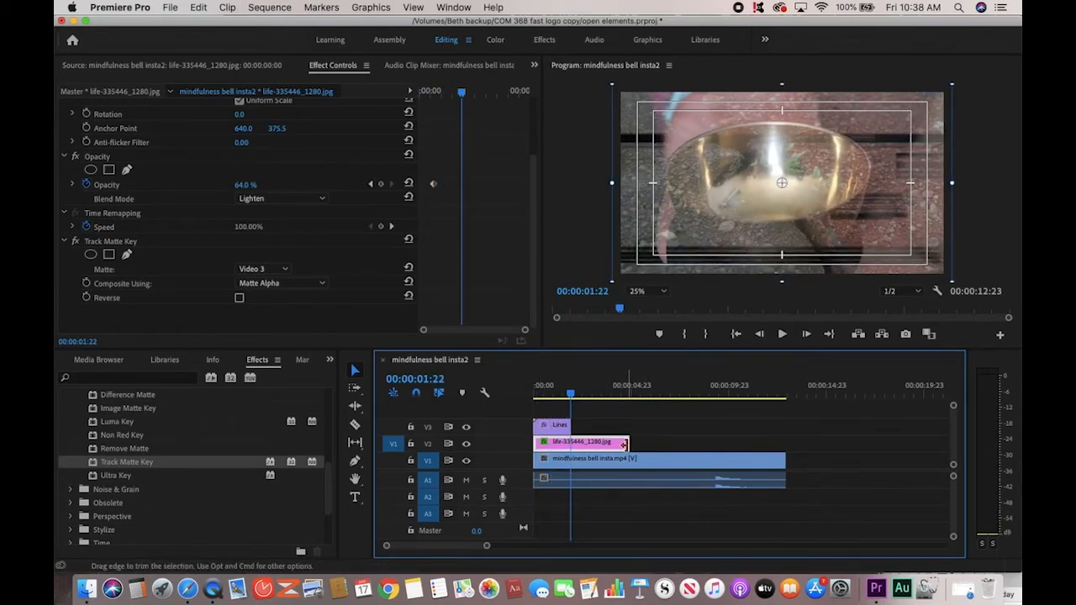
Step: Trim the ends of life-335446_1280.jpg on V2 and mindfulness bell insta.mp4 on V1 to match the Lines_01.mov clip's end
{"action": "left_click_drag", "start_coordinate": [625, 443], "coordinate": [570, 442]}
{"action": "left_click_drag", "start_coordinate": [781, 462], "coordinate": [569, 470]}
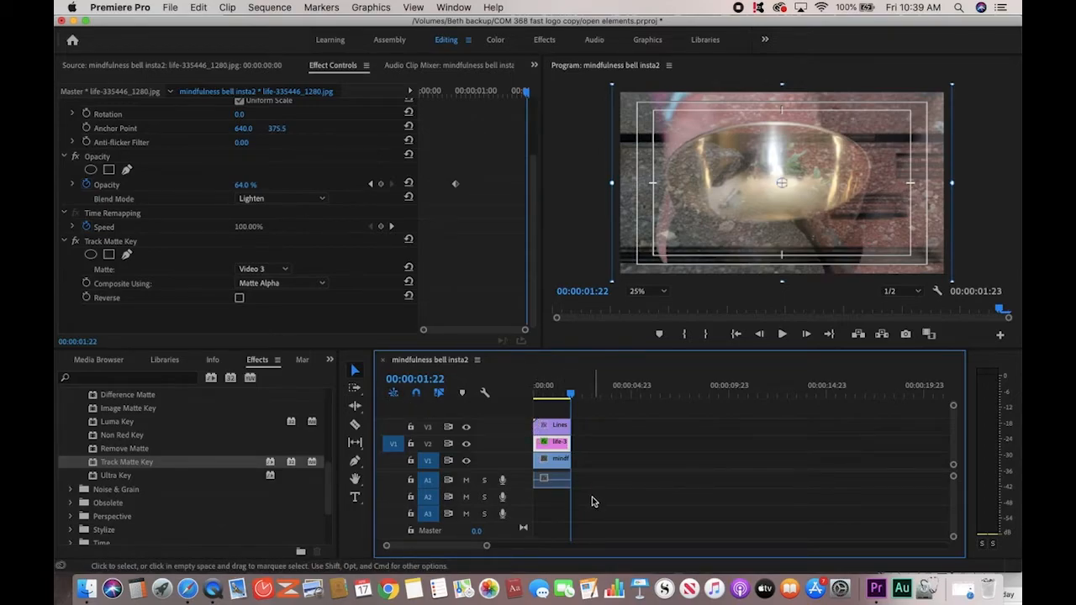
Step: Nest all the clips in the mindfulness bell insta2 sequence into a nested sequence named bell1
{"action": "left_click_drag", "start_coordinate": [584, 496], "coordinate": [535, 421]}
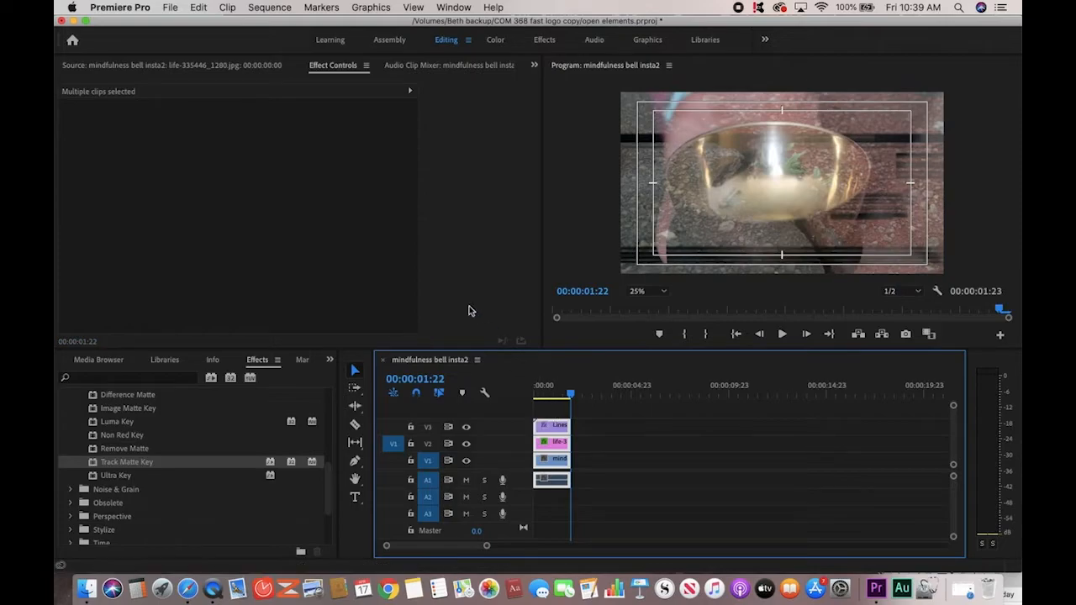
{"action": "left_click", "coordinate": [227, 8]}
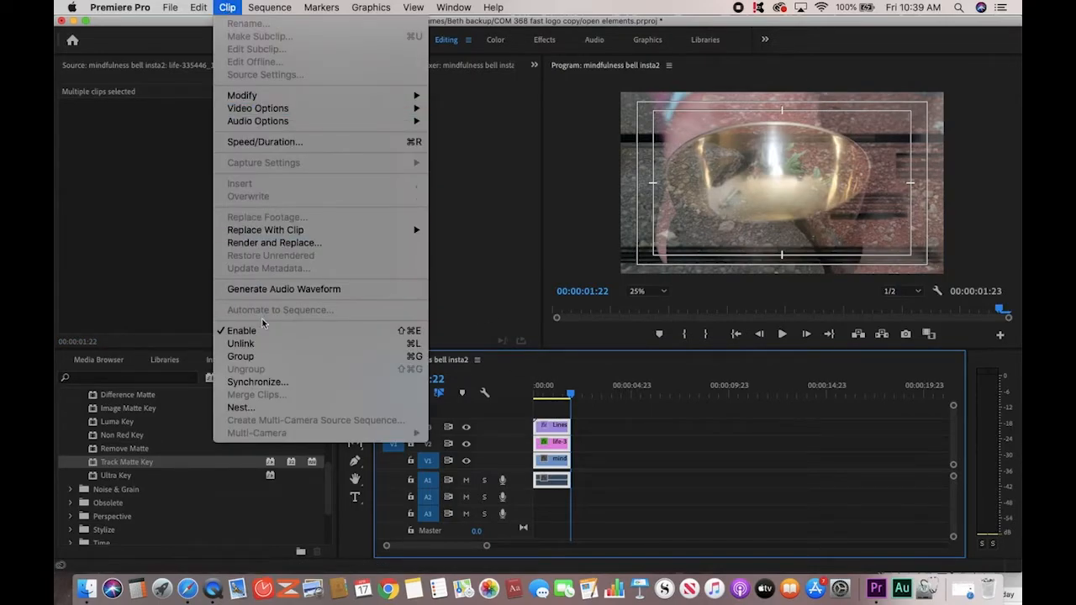
{"action": "left_click", "coordinate": [259, 411]}
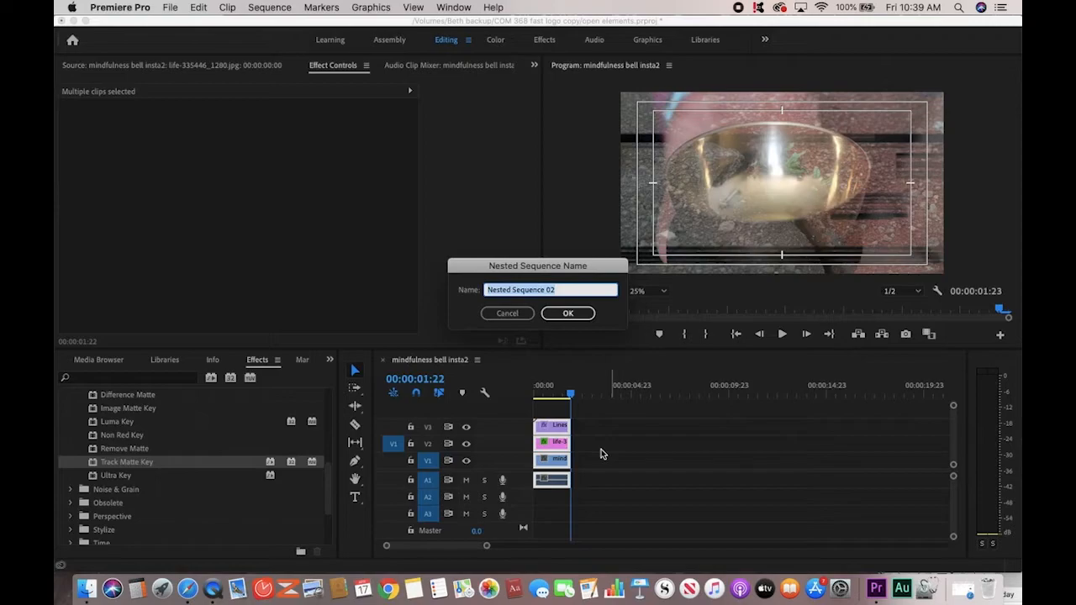
{"action": "type", "text": "bell1"}
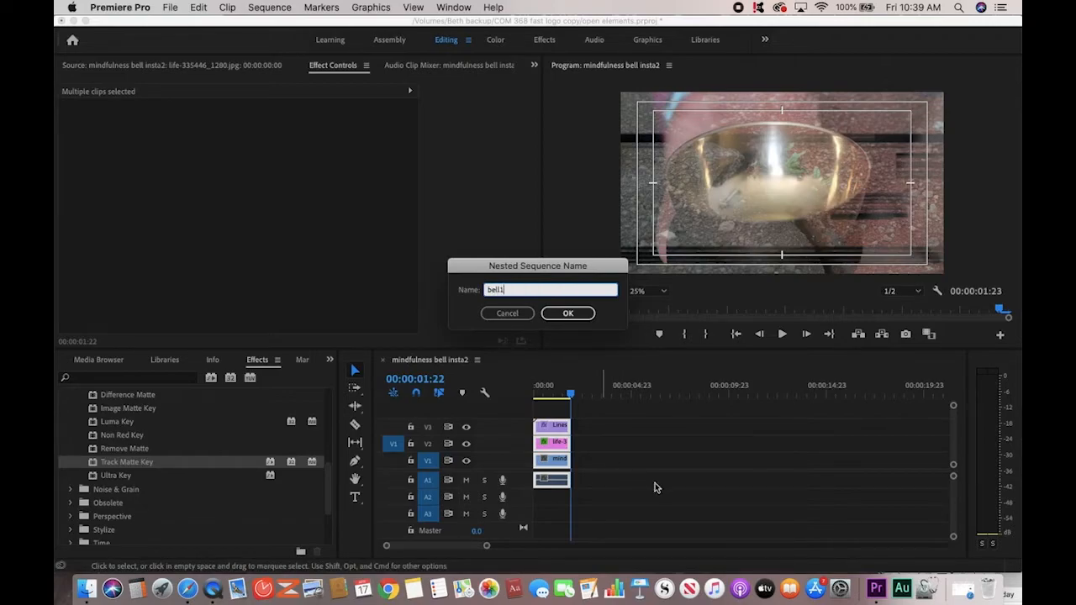
{"action": "left_click", "coordinate": [568, 313]}
Step: Play the nested bell1 clip from the start of the mindfulness bell insta2 sequence
{"action": "left_click", "coordinate": [544, 391]}
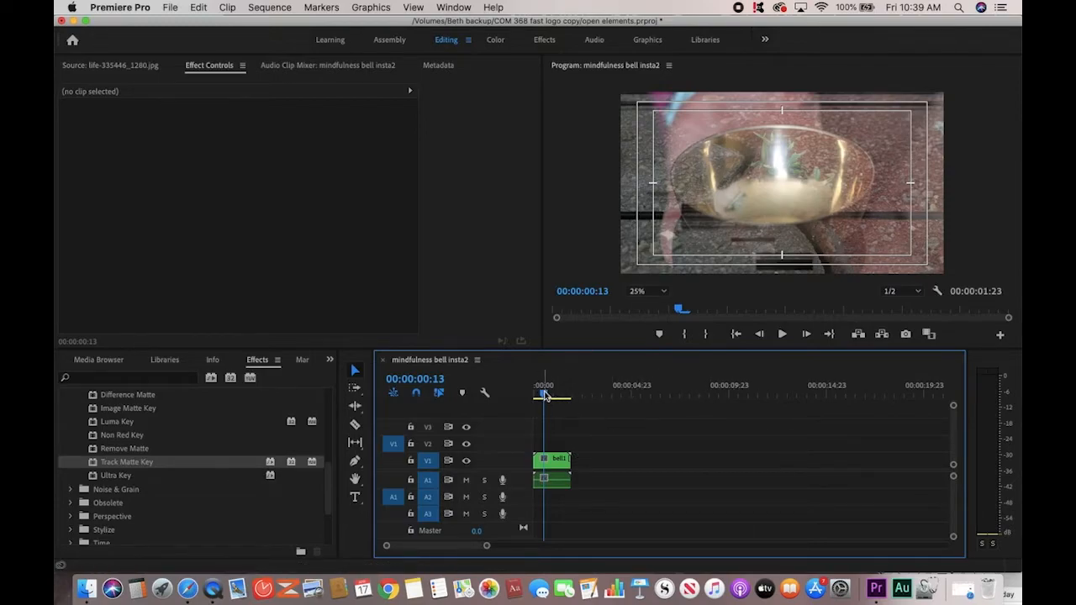
{"action": "left_click_drag", "start_coordinate": [545, 395], "coordinate": [533, 396]}
{"action": "key", "text": "space"}
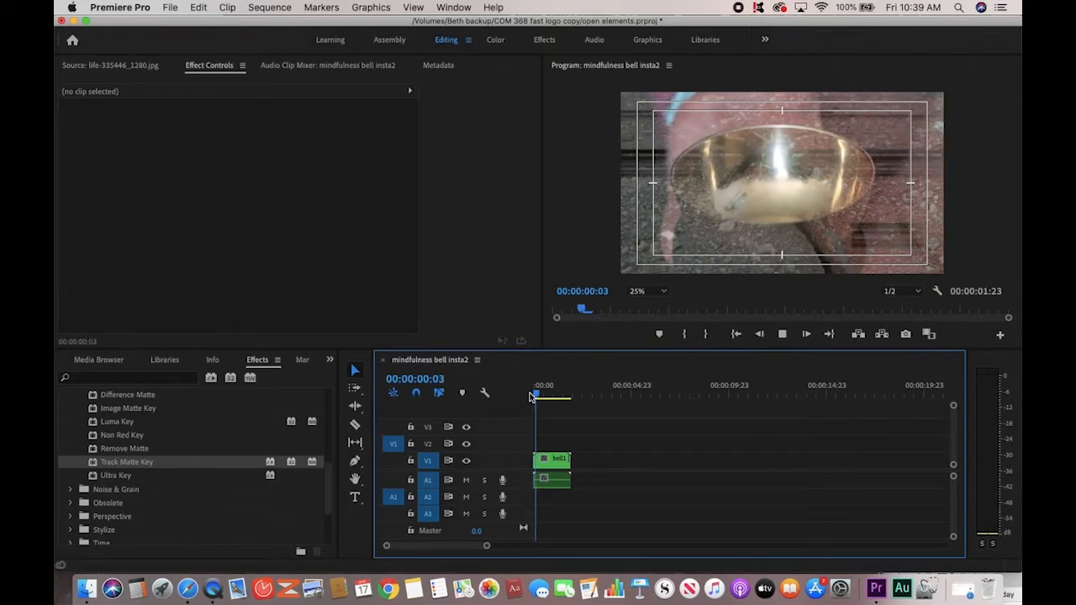
{"action": "key", "text": "space"}
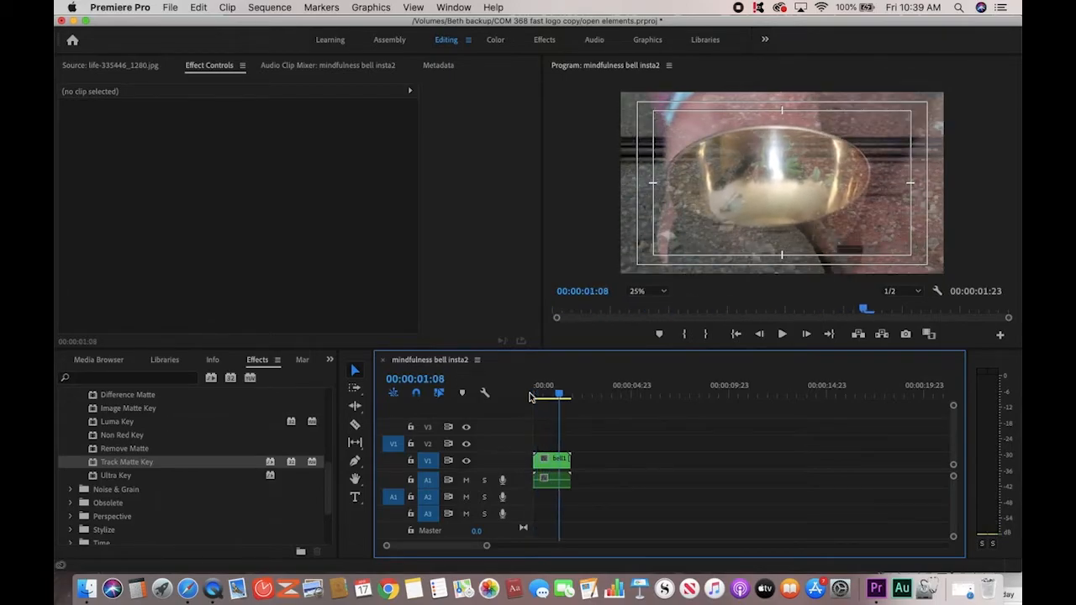
Step: Open the nested bell1 sequence to examine its layered clips, and close it to return to mindfulness bell insta2
{"action": "left_click", "coordinate": [551, 464]}
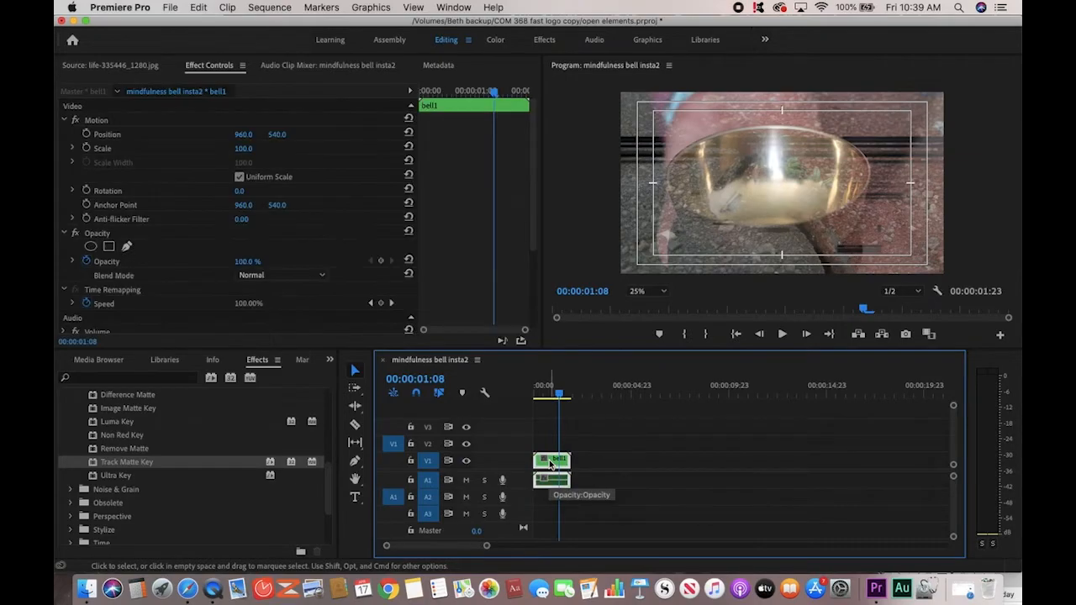
{"action": "double_click", "coordinate": [550, 462]}
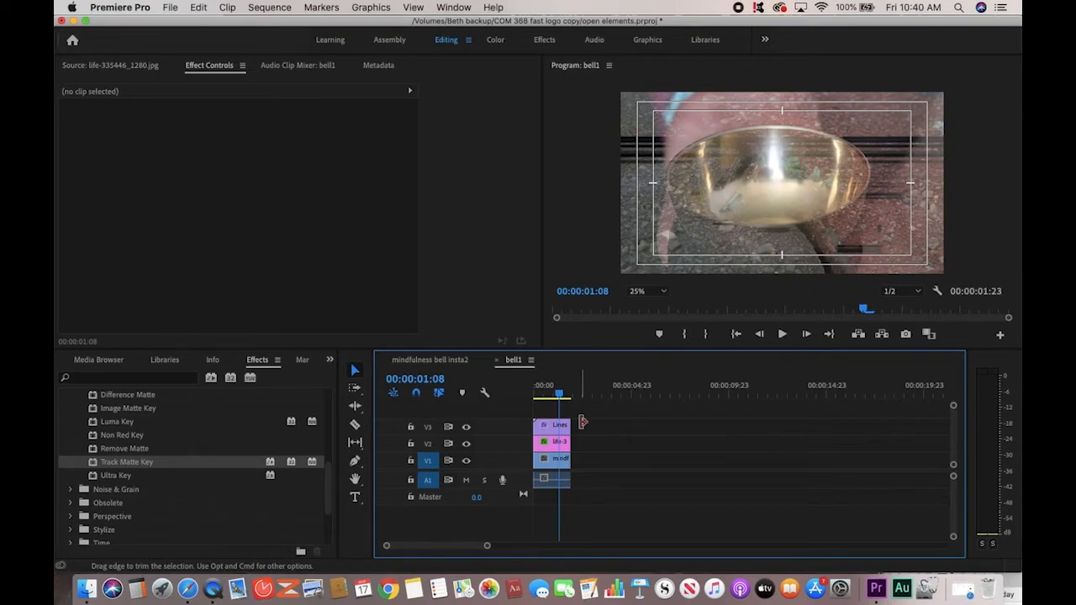
{"action": "left_click", "coordinate": [496, 360]}
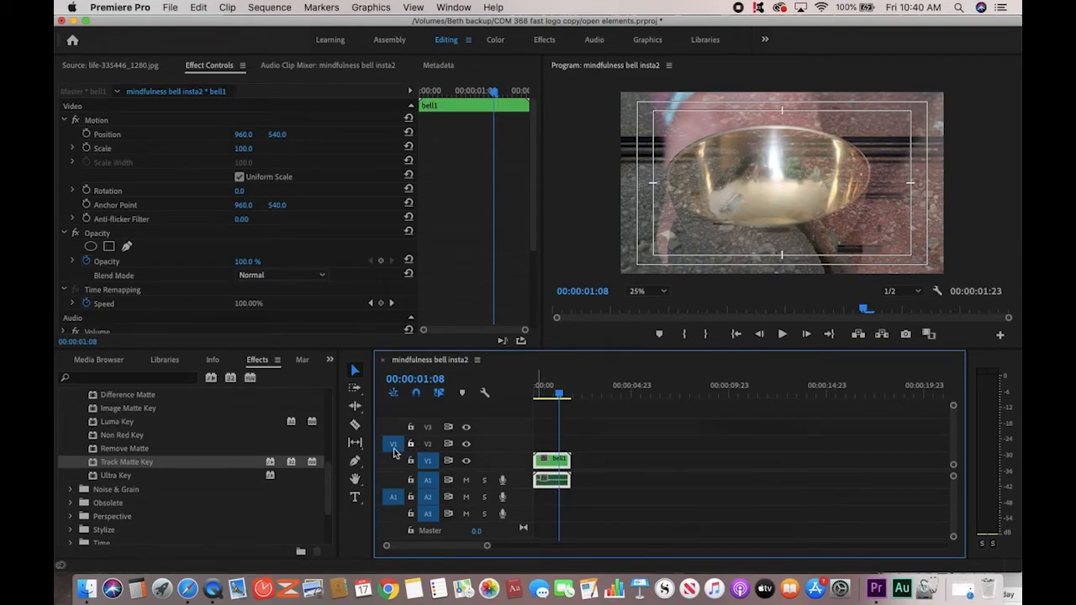
Step: Open the mindfulness bell insta sequence from the project and cut the V3 and V2 clips back to the end of the V1 clip
{"action": "left_click", "coordinate": [331, 359]}
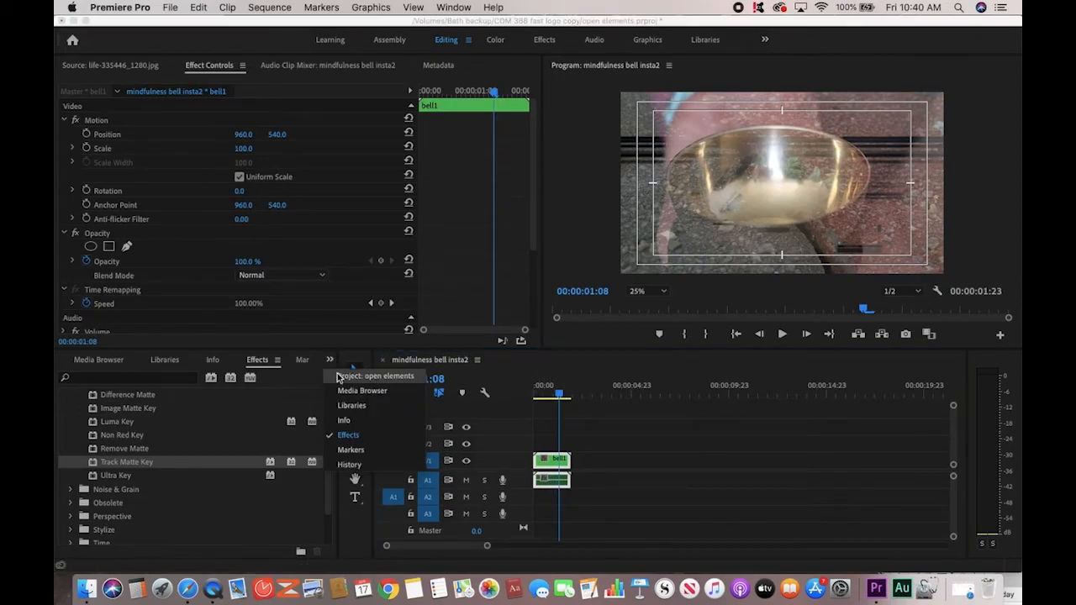
{"action": "left_click", "coordinate": [337, 375]}
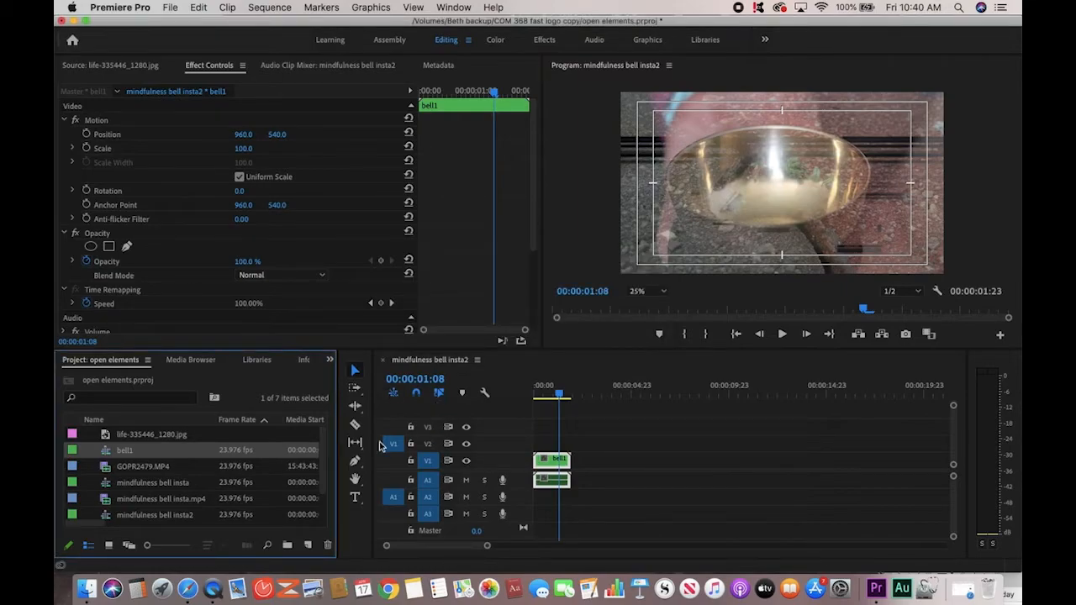
{"action": "mouse_move", "coordinate": [324, 472]}
{"action": "left_mouse_down"}
{"action": "mouse_move", "coordinate": [324, 502]}
{"action": "mouse_move", "coordinate": [324, 467]}
{"action": "left_mouse_up"}
{"action": "double_click", "coordinate": [105, 484]}
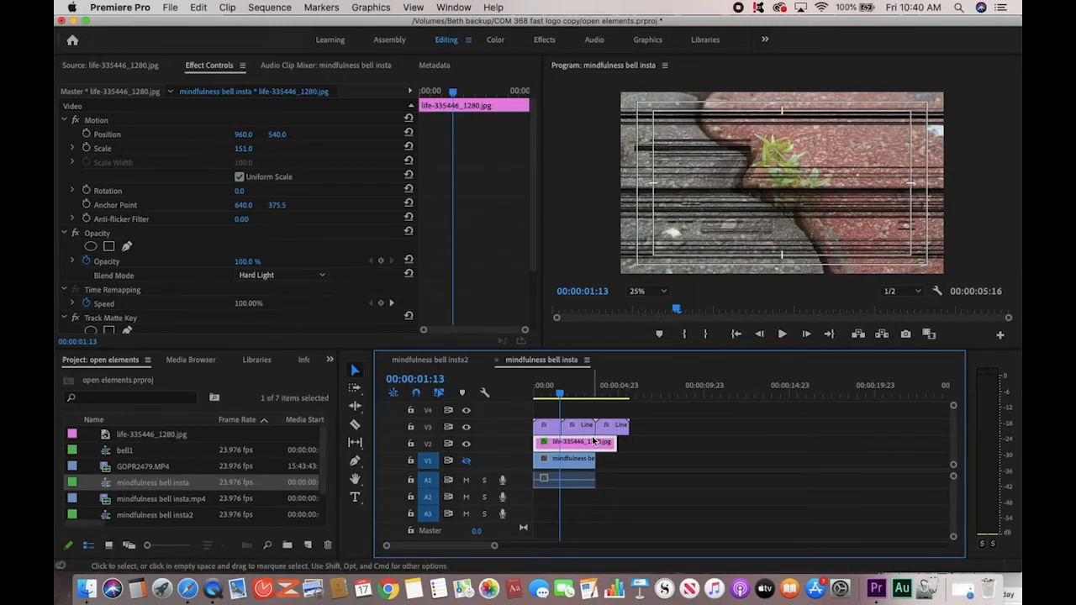
{"action": "left_click_drag", "start_coordinate": [628, 427], "coordinate": [595, 426]}
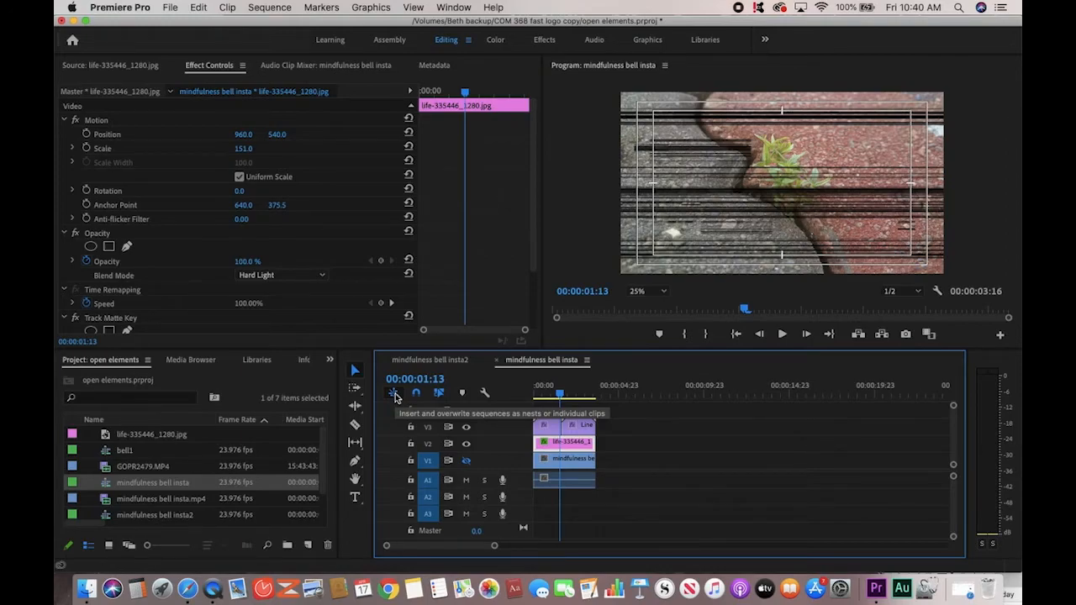
Step: Add the bell1 nested sequence to V2 of mindfulness bell insta, directly after the life-335446_1280.jpg clip
{"action": "left_click", "coordinate": [106, 454]}
{"action": "left_click_drag", "start_coordinate": [106, 454], "coordinate": [604, 443]}
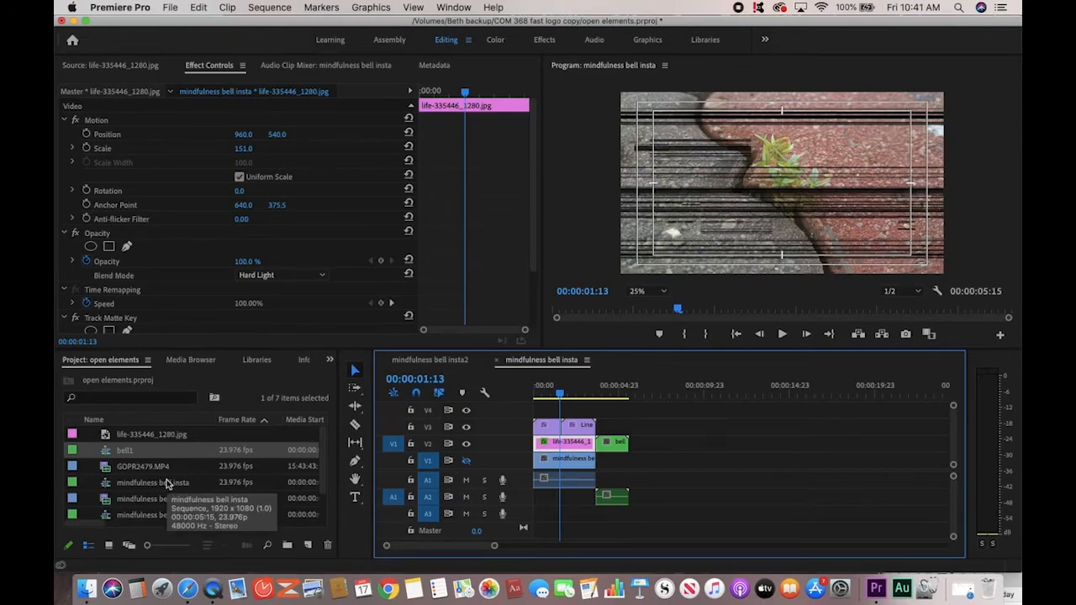
Step: Check the nested clip in mindfulness bell insta2, and play the mindfulness bell insta sequence from its start
{"action": "left_click", "coordinate": [429, 360]}
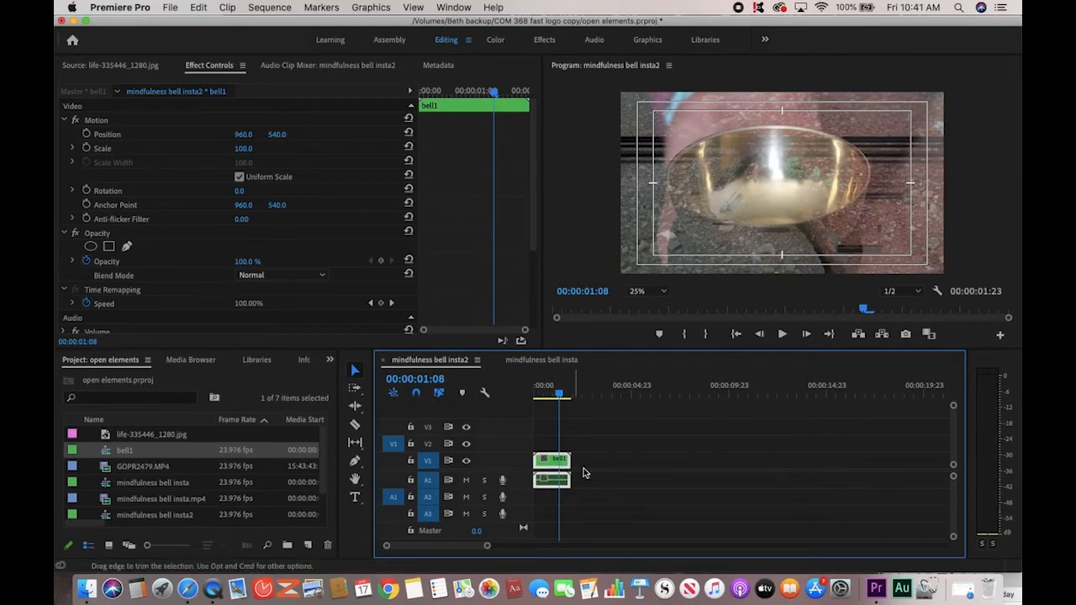
{"action": "left_click", "coordinate": [538, 360]}
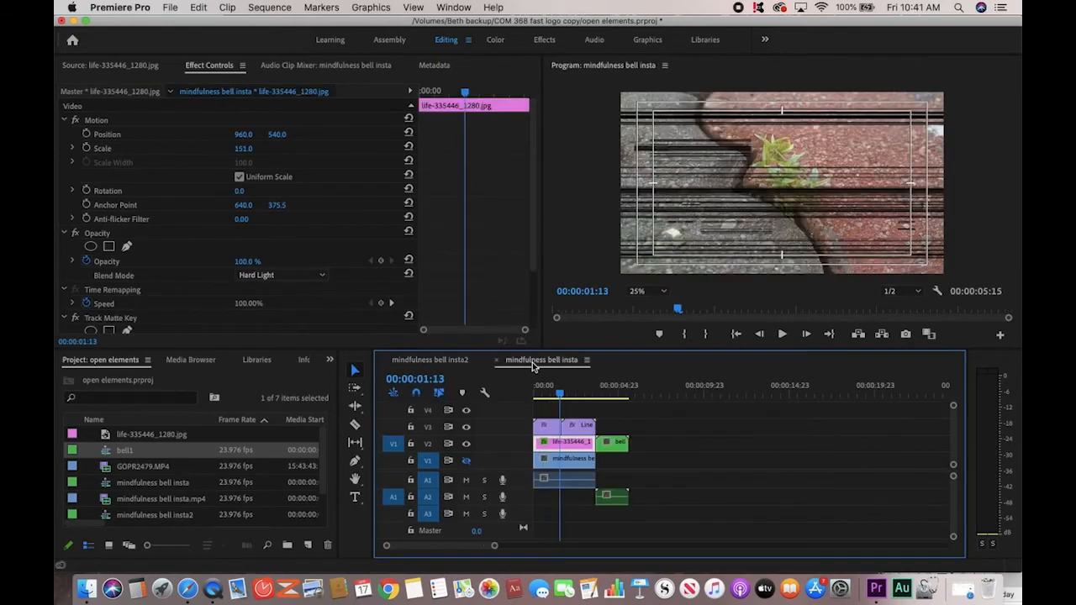
{"action": "left_click_drag", "start_coordinate": [560, 393], "coordinate": [524, 402]}
{"action": "key", "text": "space"}
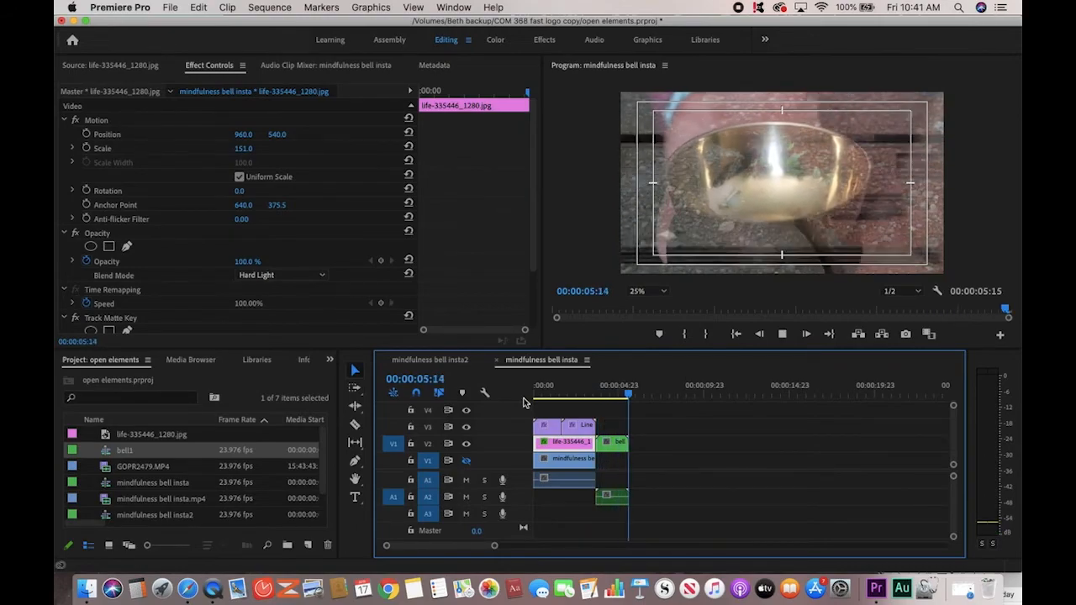
{"action": "key", "text": "space"}
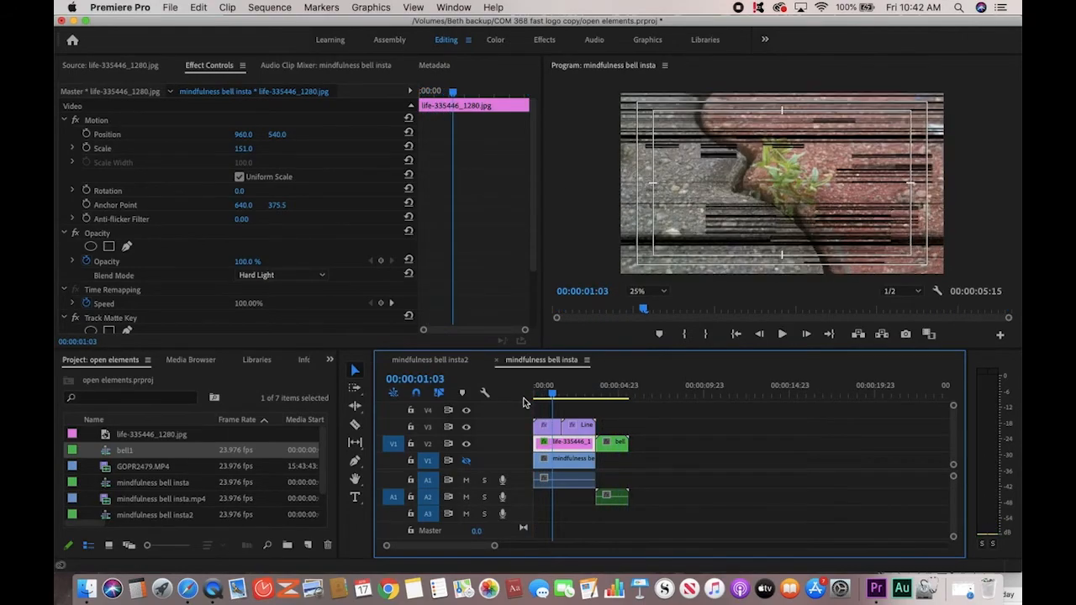
Step: Duplicate the bell1 clip on V2 directly after the first one and play the copy
{"action": "left_click", "coordinate": [618, 448]}
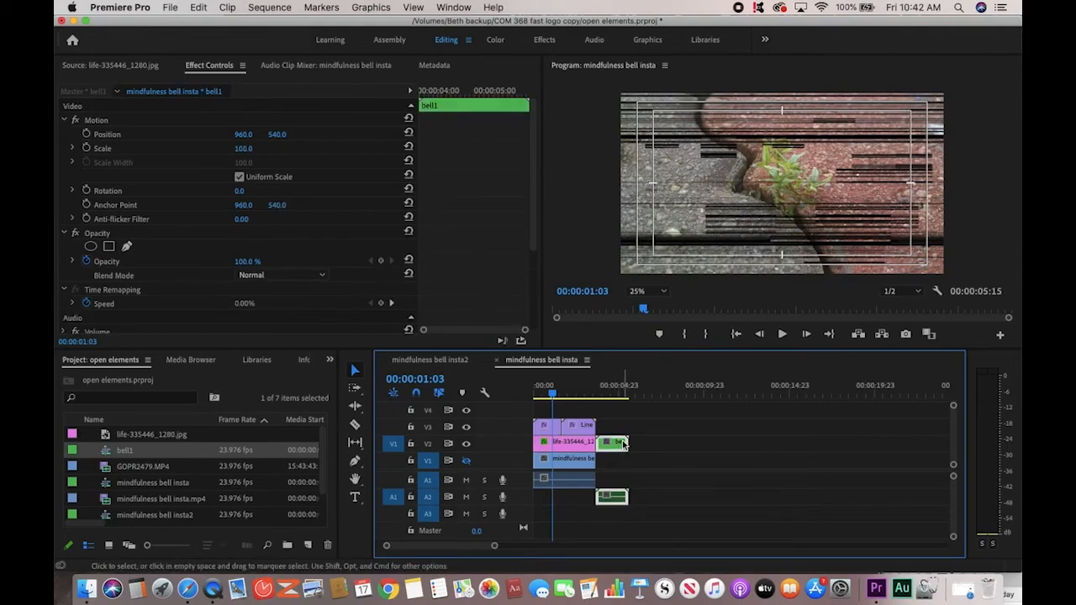
{"action": "left_click_drag", "start_coordinate": [622, 444], "coordinate": [661, 453]}
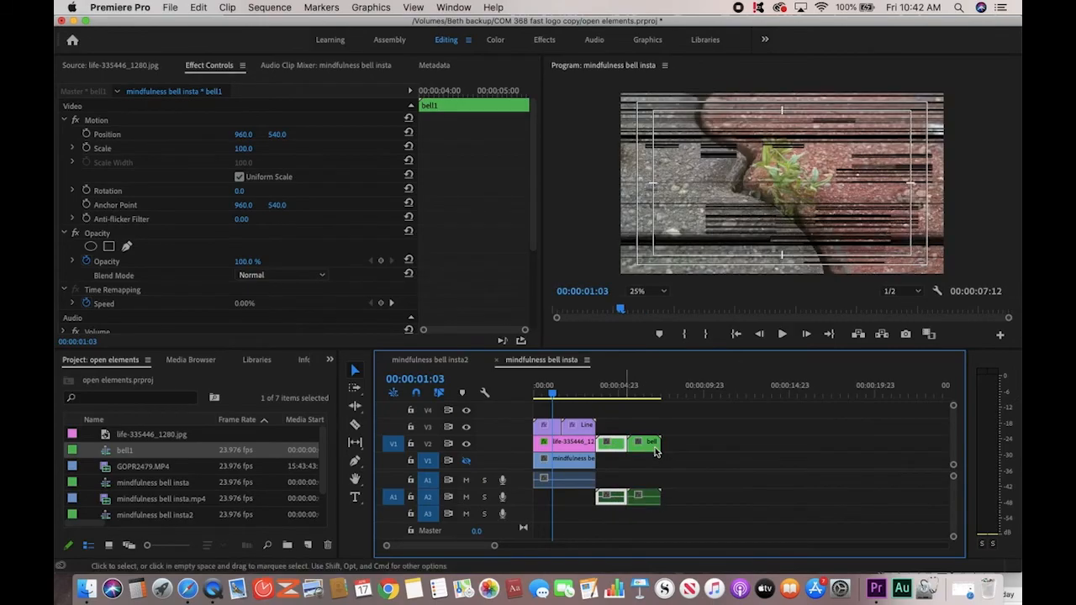
{"action": "left_click", "coordinate": [637, 394]}
{"action": "key", "text": "space"}
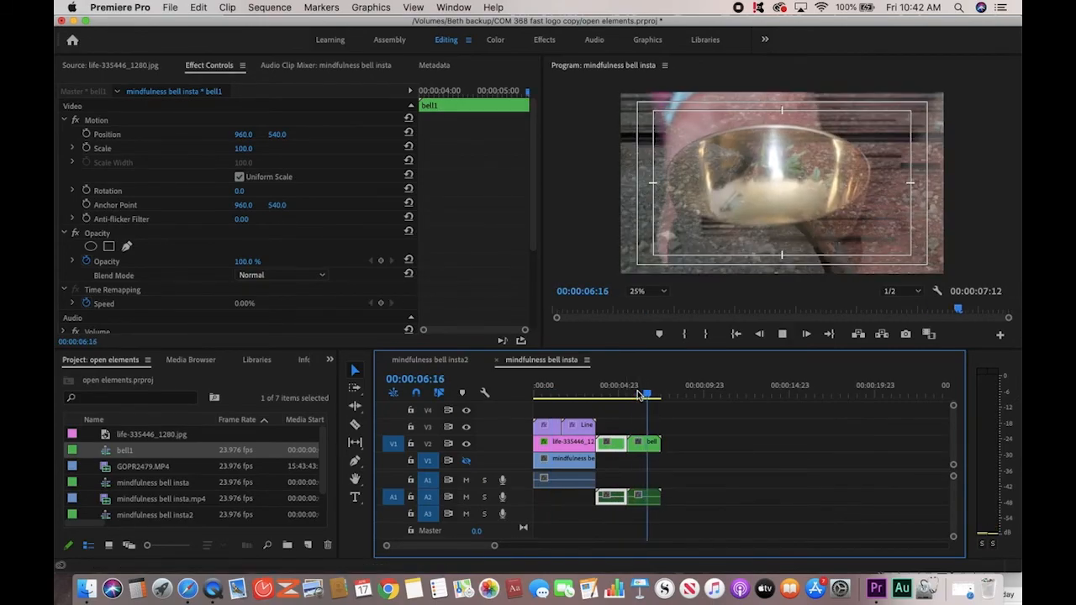
Step: Open the second bell1 clip's nested sequence to view its layers, and return to the mindfulness bell insta2 sequence
{"action": "double_click", "coordinate": [645, 452]}
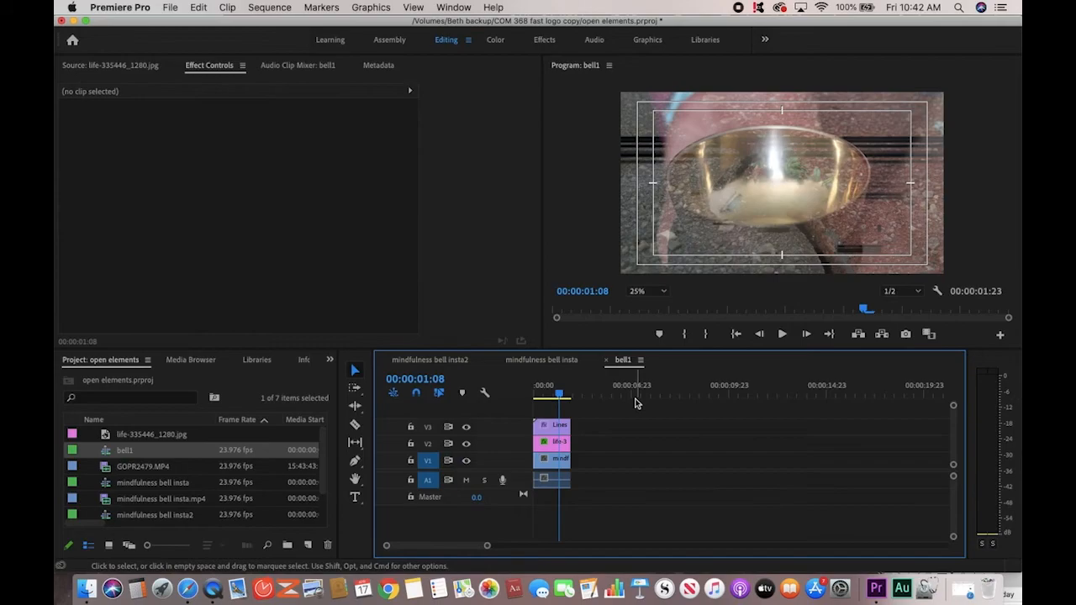
{"action": "left_click", "coordinate": [458, 361]}
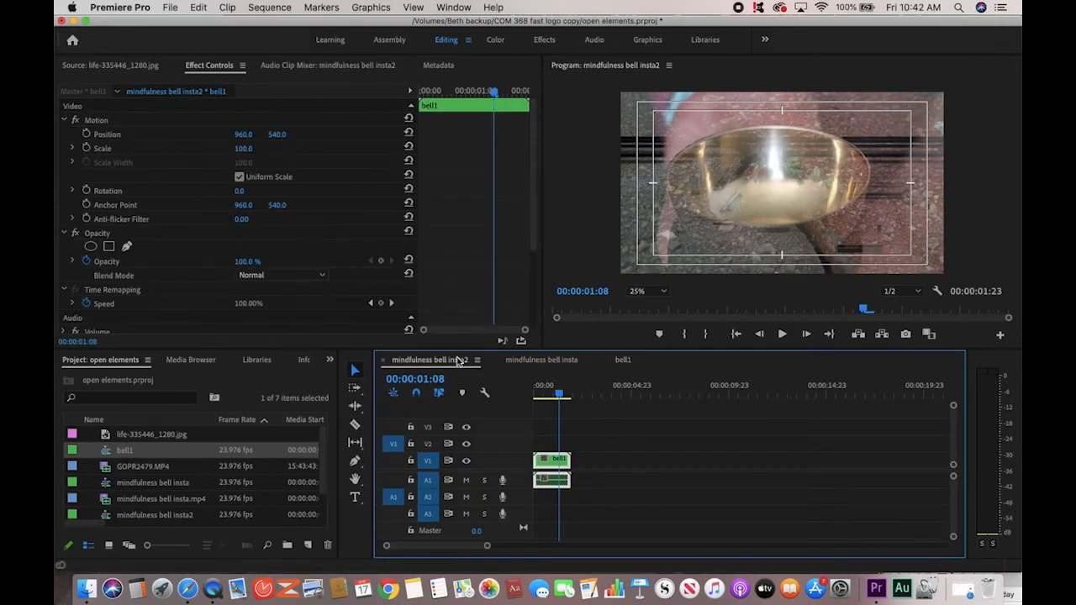